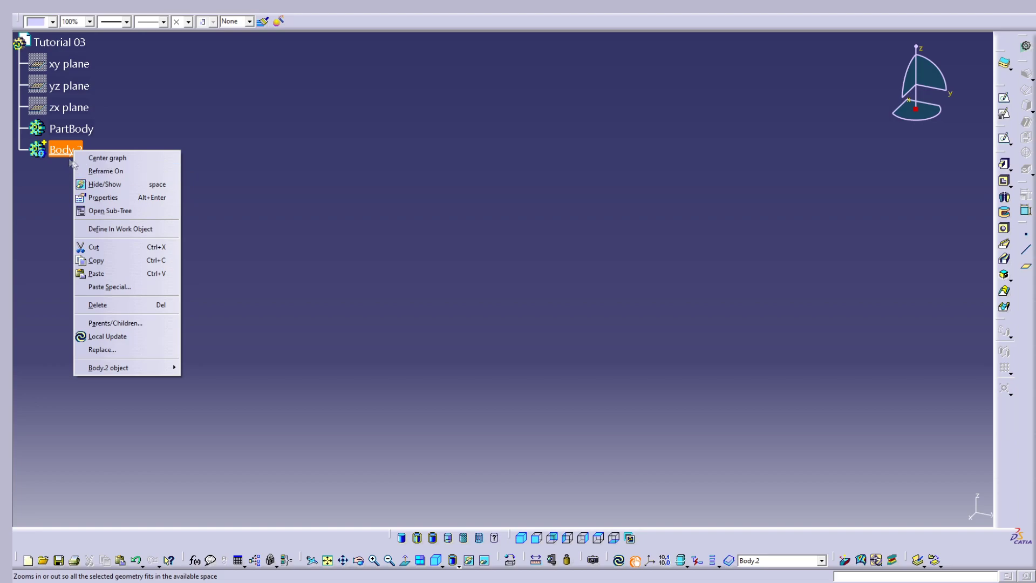
Rename the second body, Body.2, as Tutorial 03
left_click(104, 198)
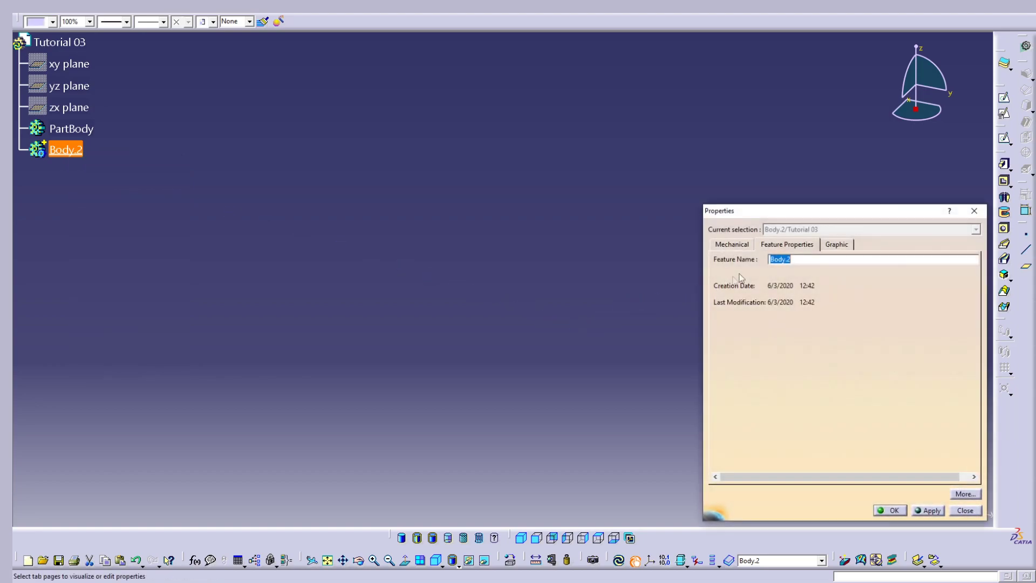
type("Tutorial 03")
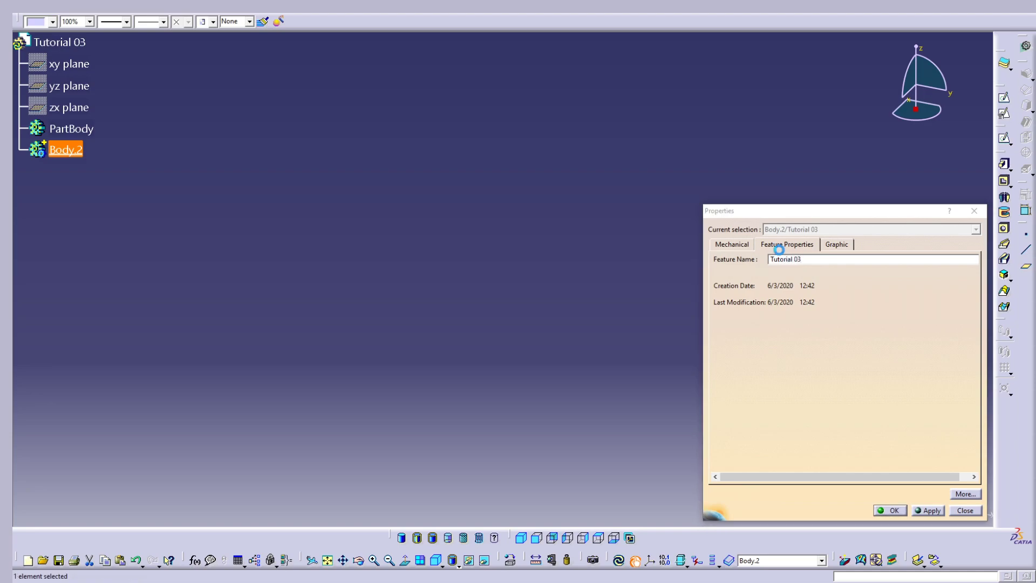
key("Return")
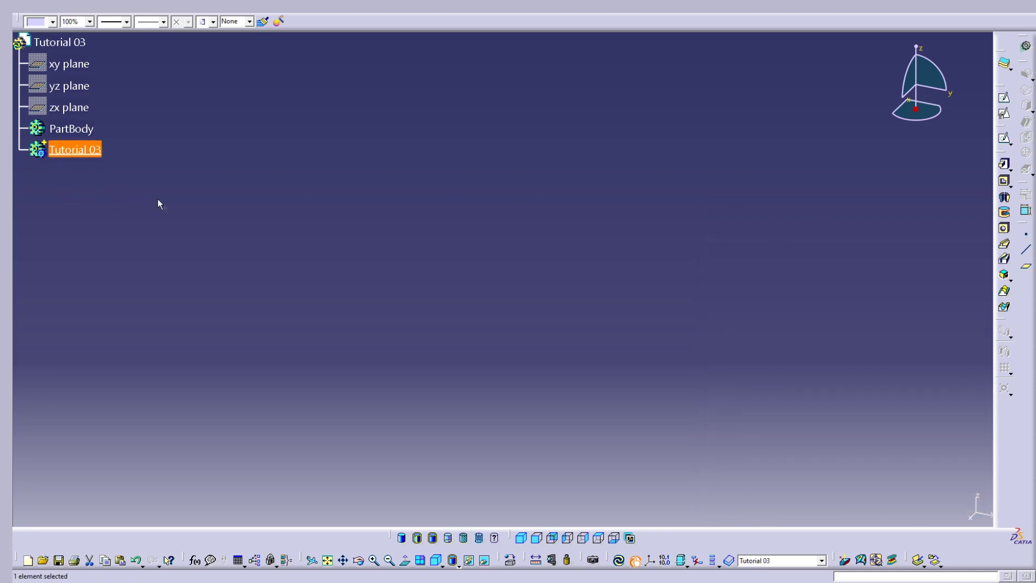
Insert another new body into the part and define it as the in-work object
left_click(196, 135)
left_click(191, 14)
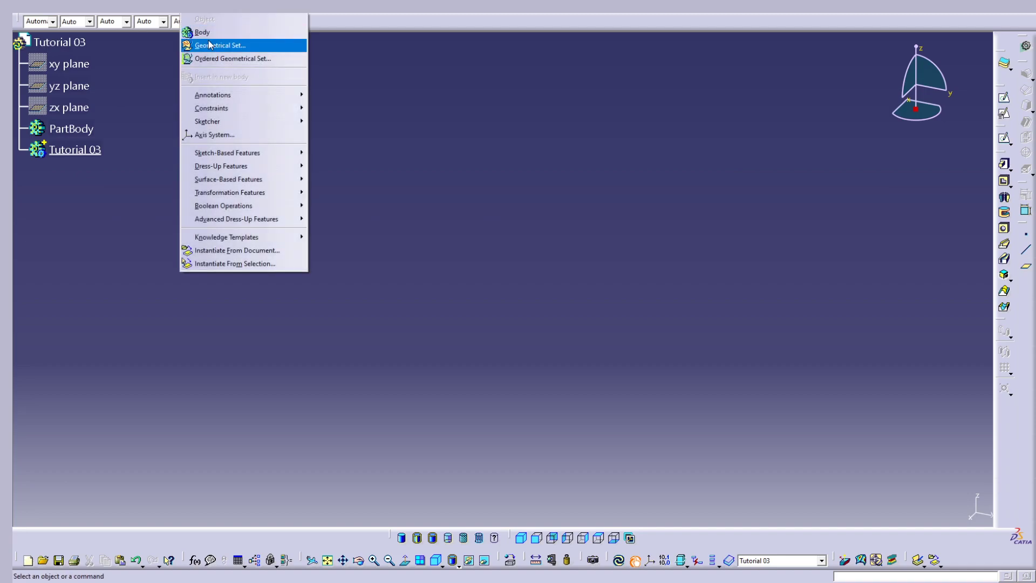
left_click(216, 44)
right_click(57, 173)
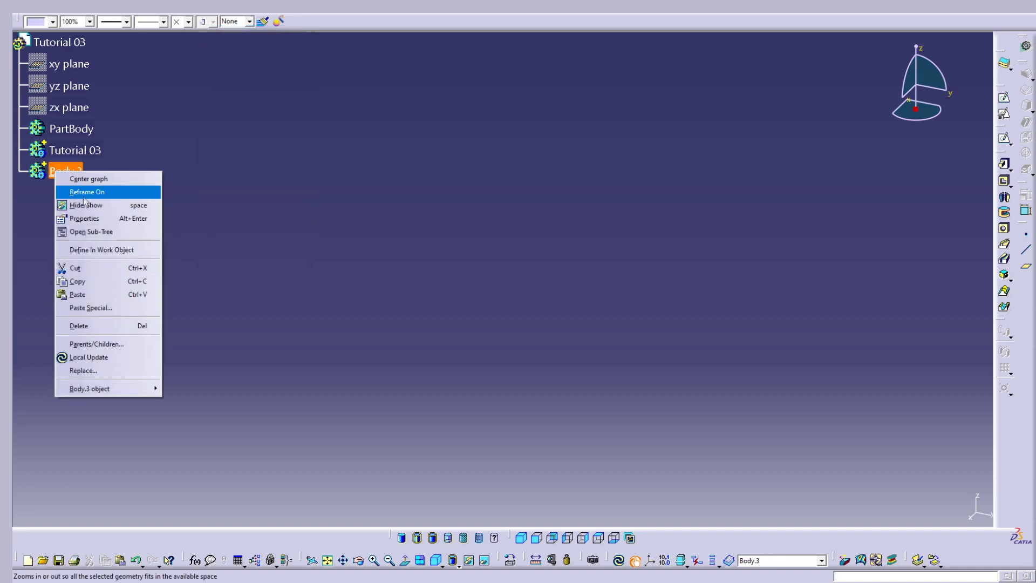
left_click(86, 252)
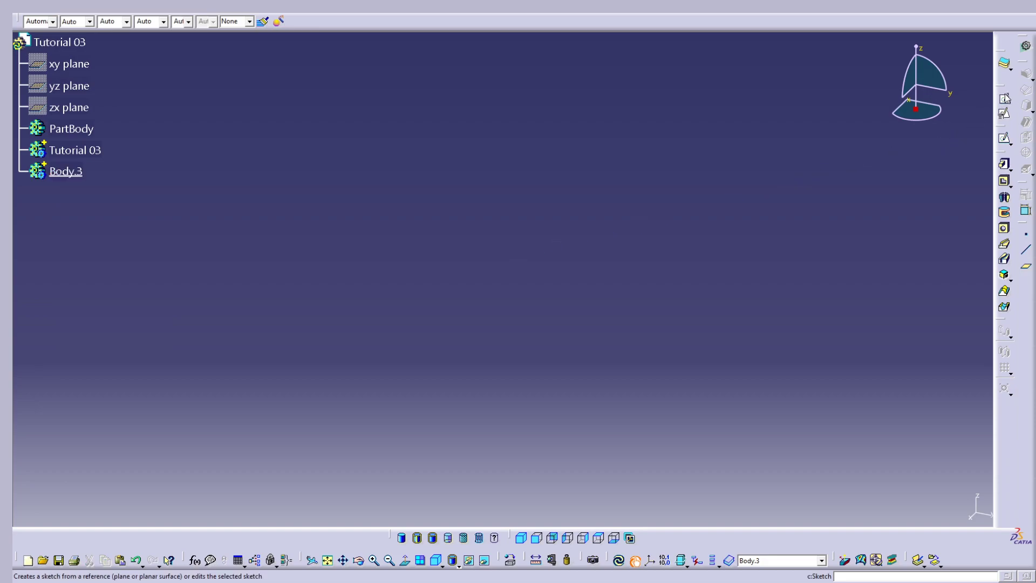
Open a sketch on the xy plane and draw a circle of about 19 mm radius in the upper-right quadrant
left_click(1004, 139)
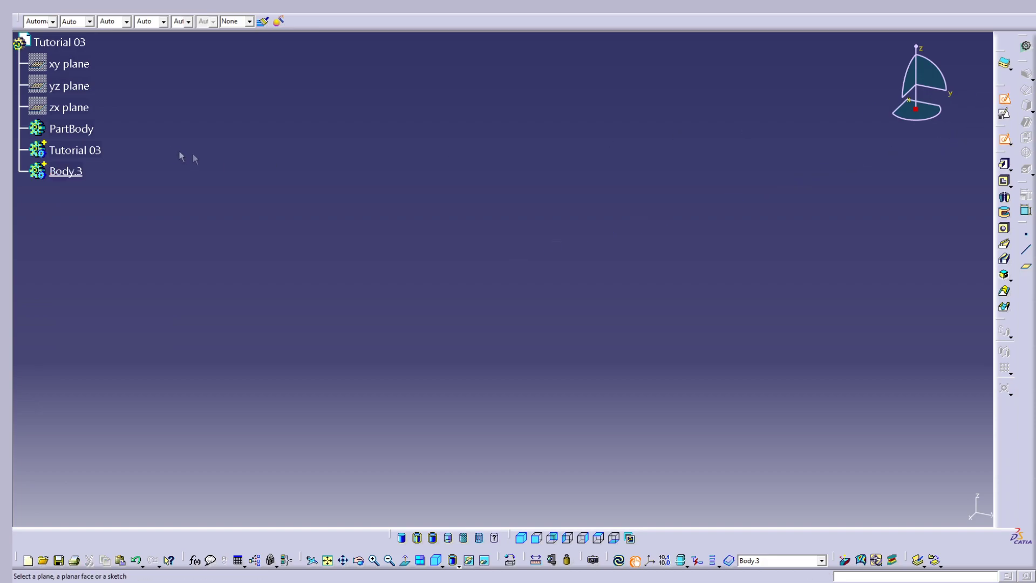
left_click(89, 64)
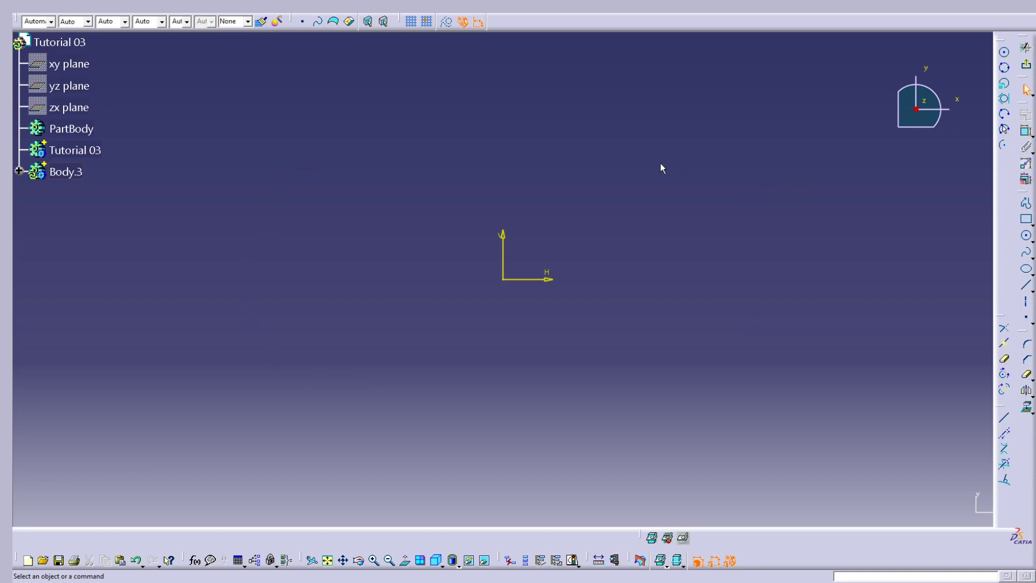
left_click(1026, 236)
left_click(676, 203)
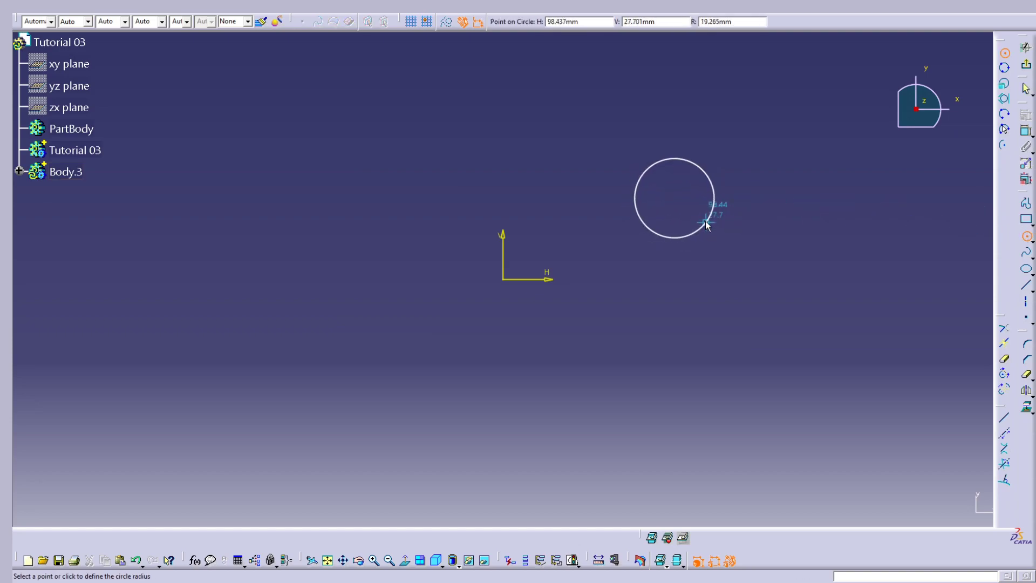
left_click(707, 219)
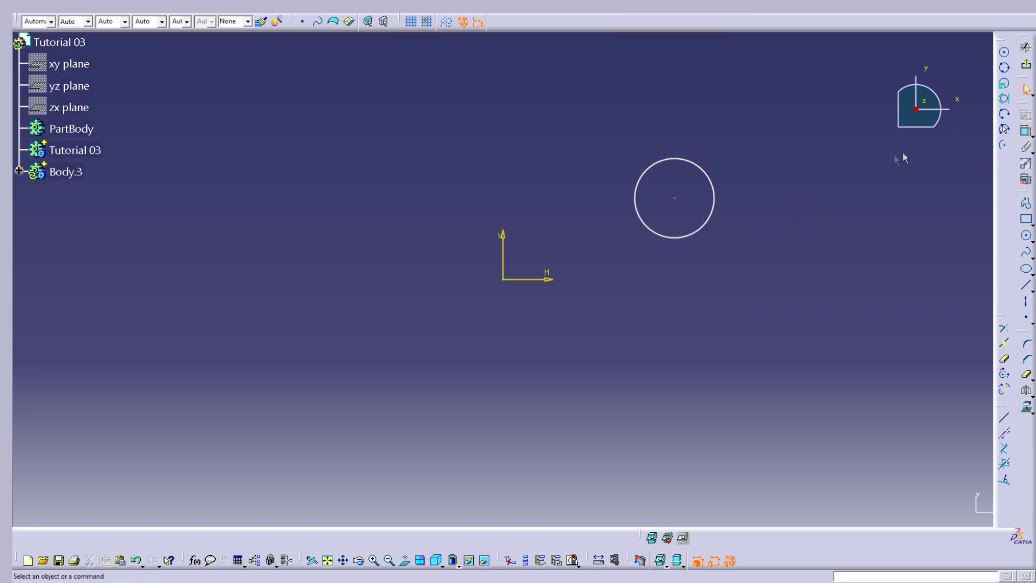
Add a radius dimension to the circle and set it to 25 mm
left_click(1028, 133)
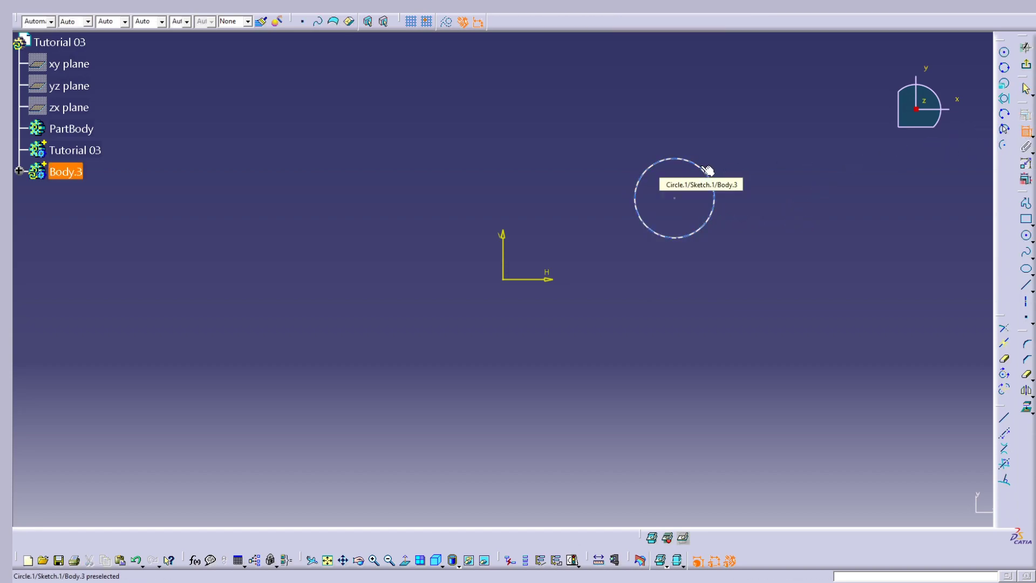
left_click(707, 171)
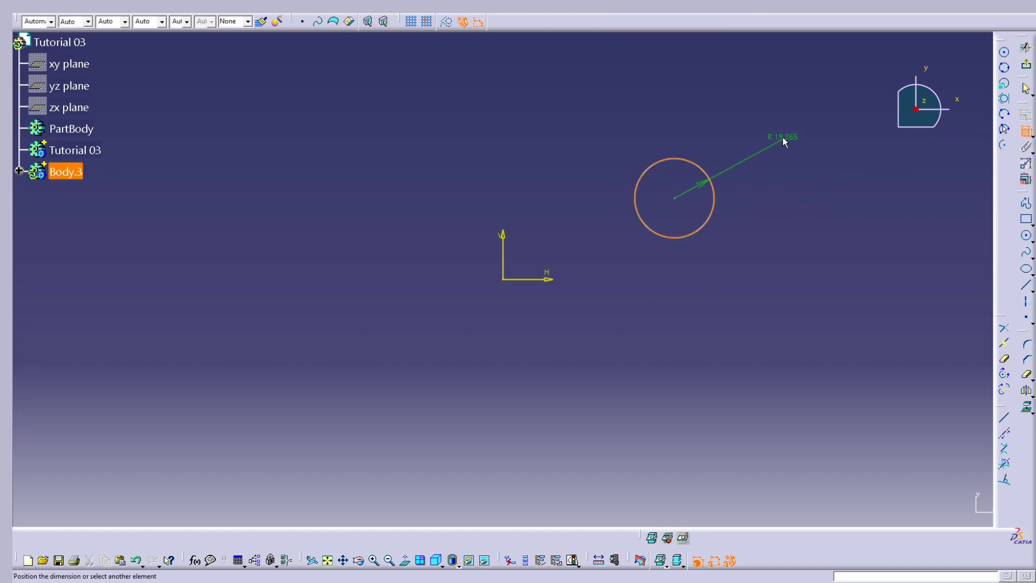
left_click(761, 136)
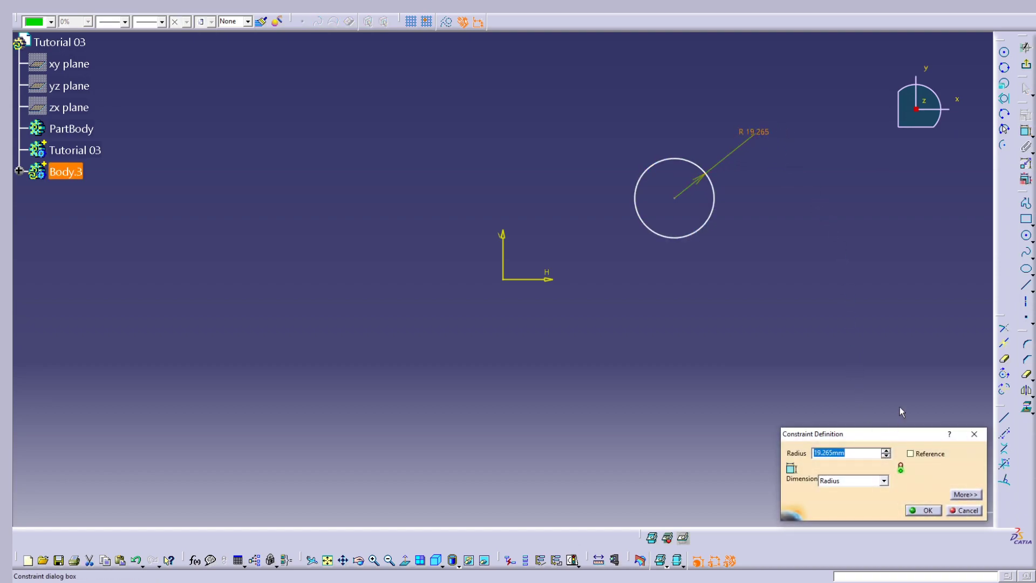
type("25")
key("Return")
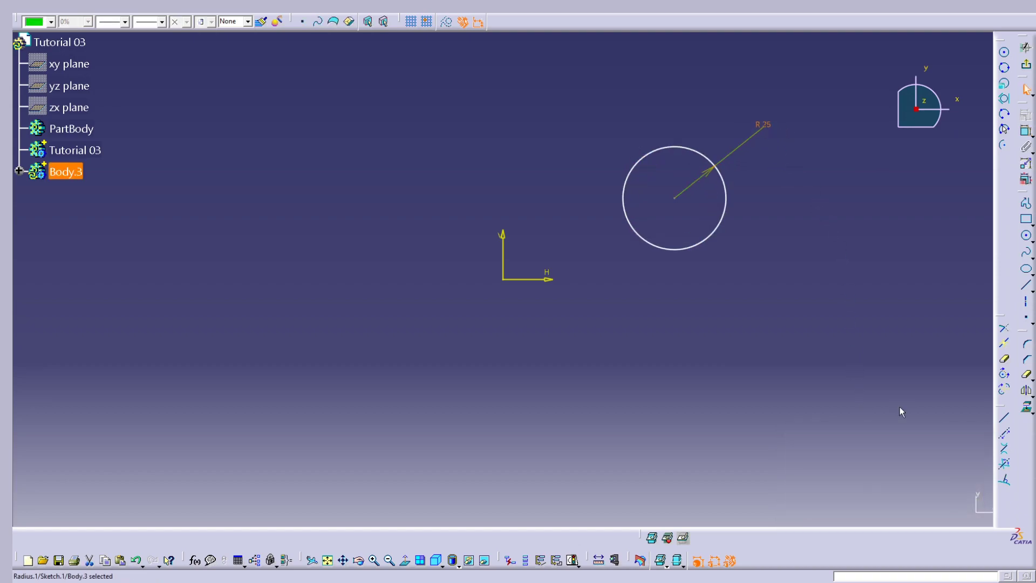
left_click(745, 178)
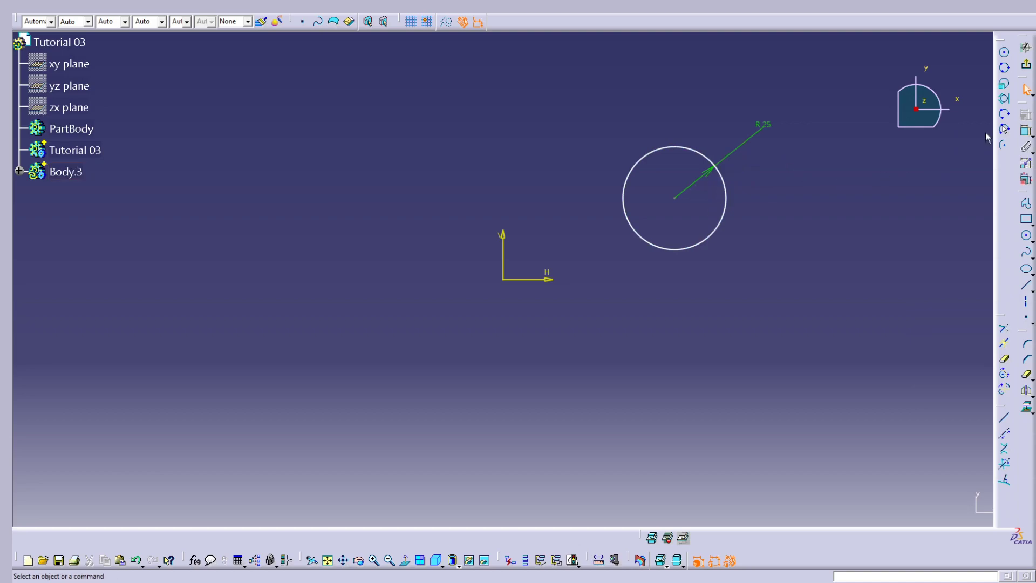
Mirror the circle about the sketch's horizontal axis
left_click(1028, 316)
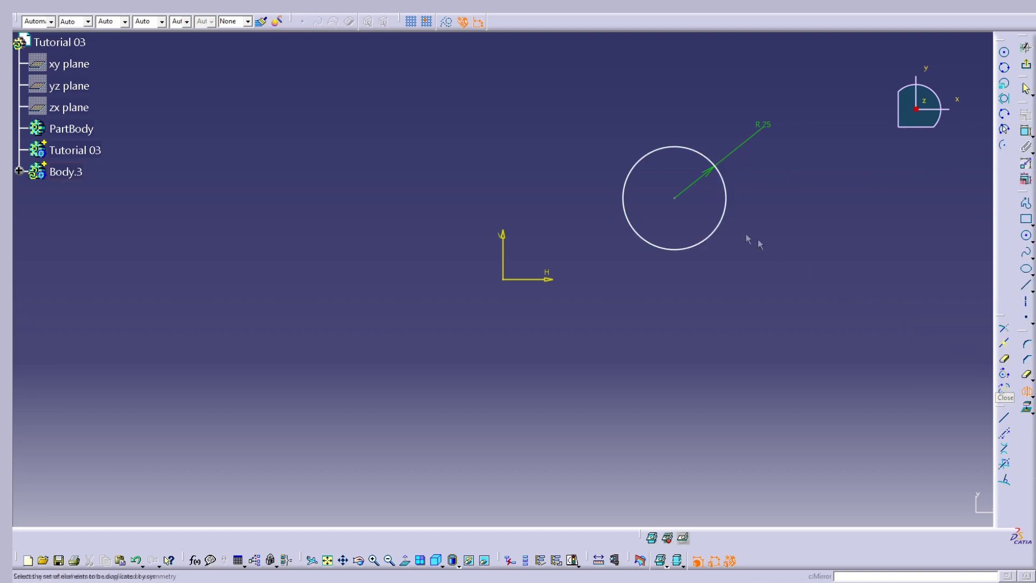
left_click(724, 230)
left_click(550, 280)
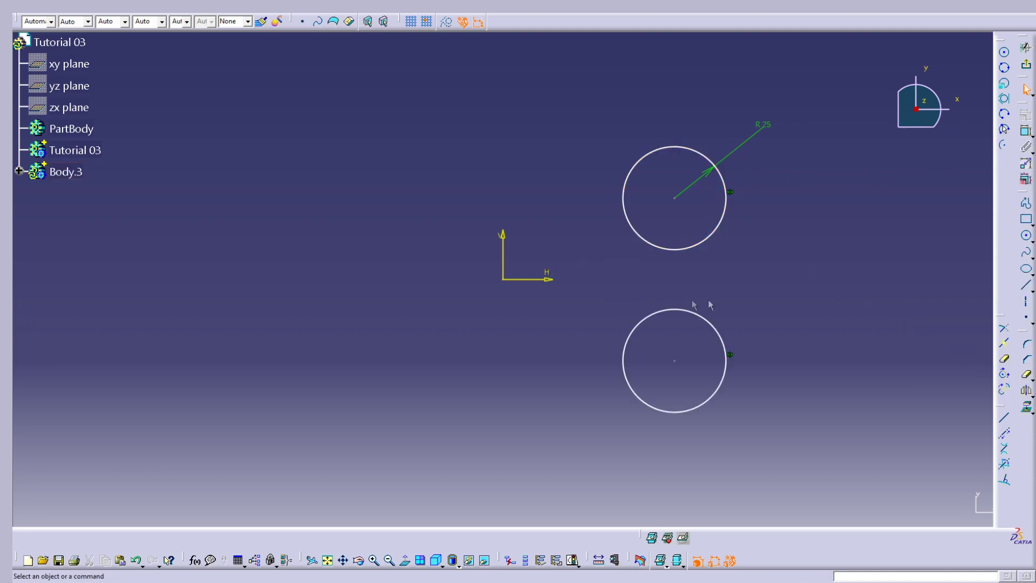
Mirror both circles together about the sketch's vertical axis
left_click(707, 319)
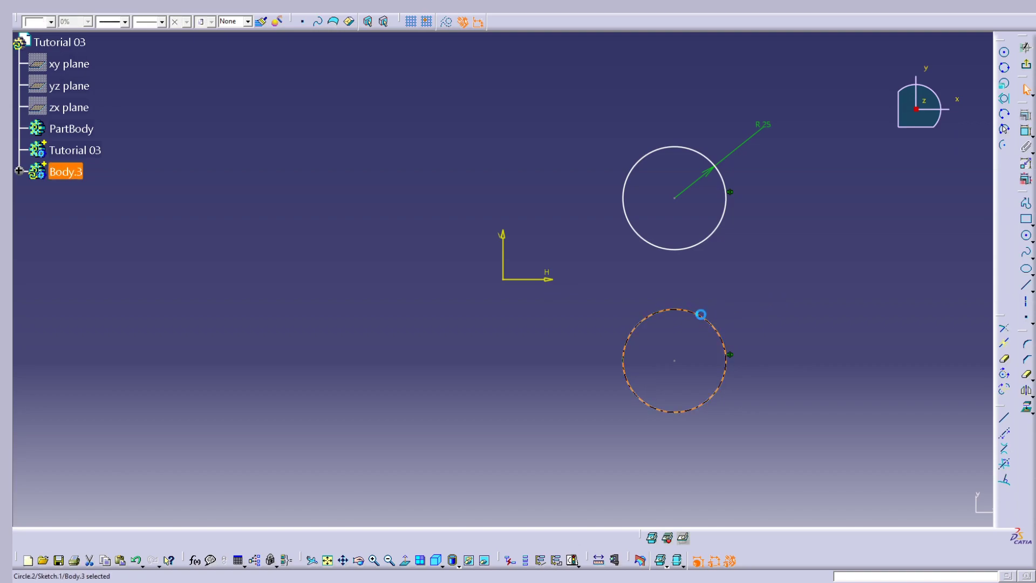
left_click(694, 248, "ctrl")
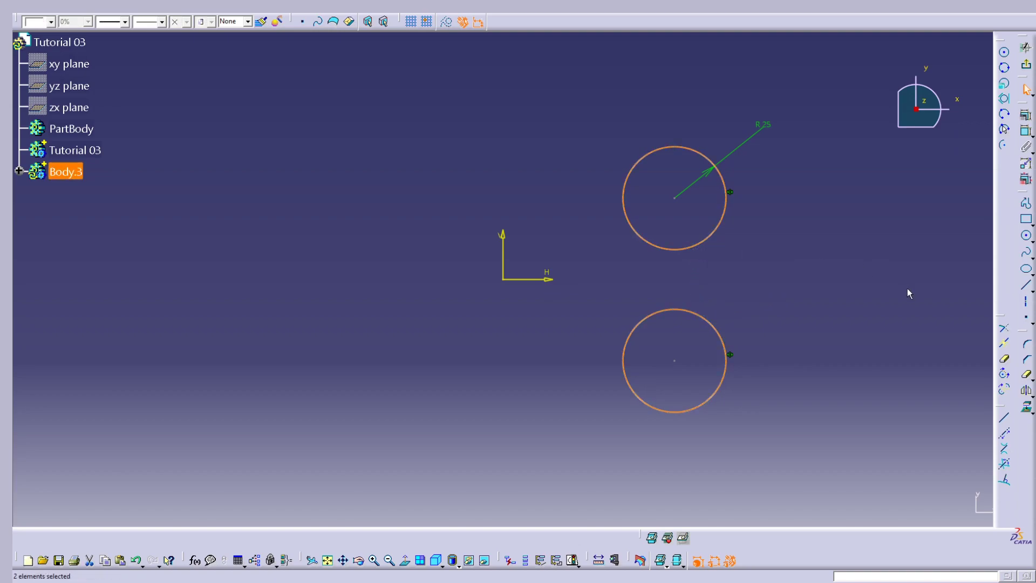
left_click(1026, 390)
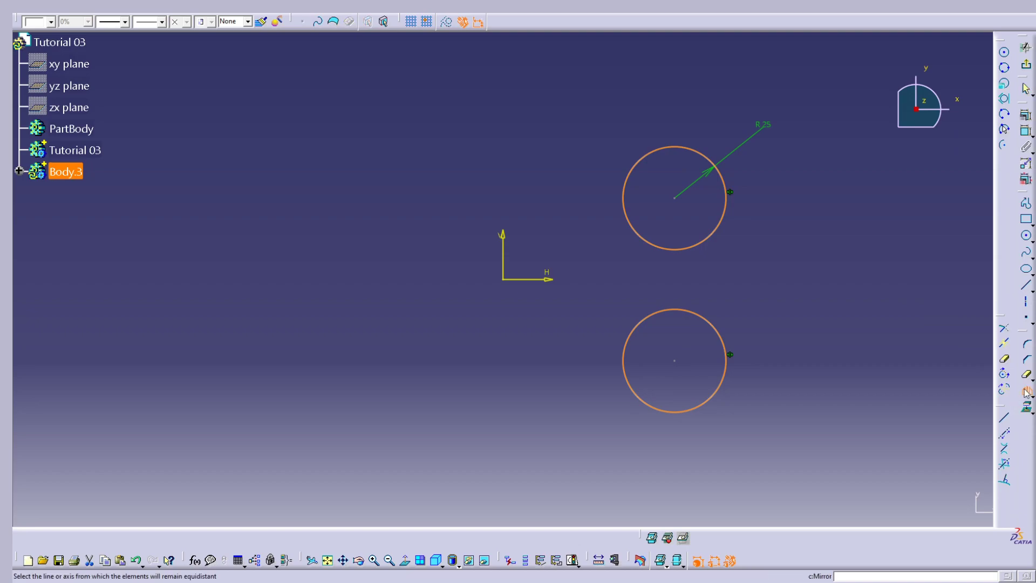
left_click(507, 254)
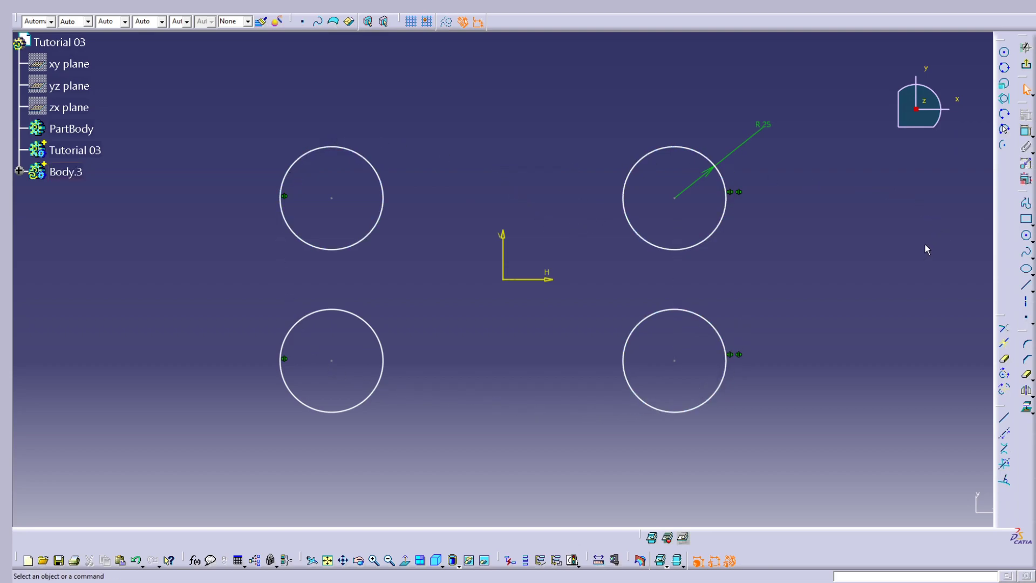
Draw a line from the top of the upper-left circle to the top of the upper-right circle, tangent to the latter
left_click(1026, 285)
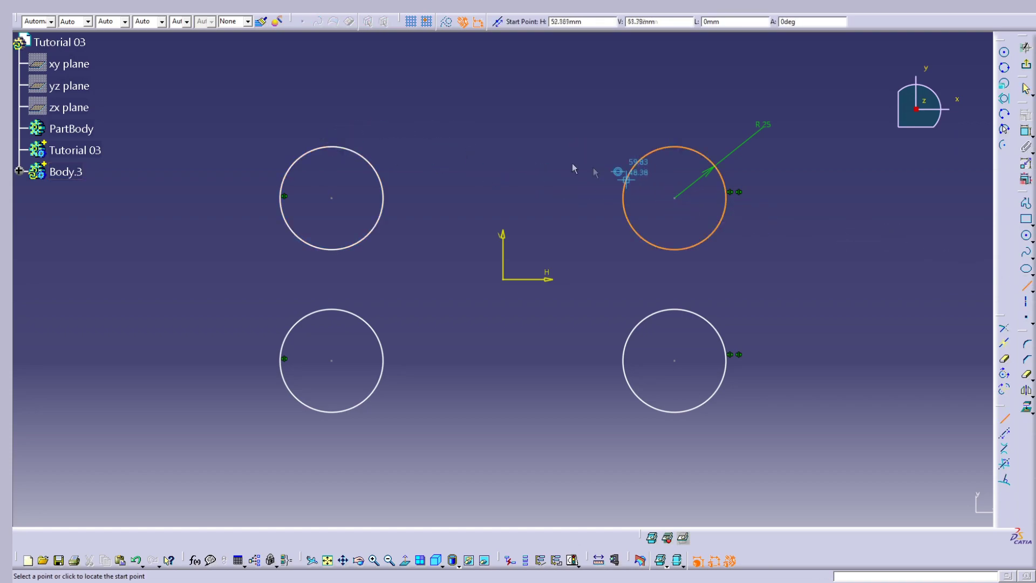
left_click(336, 149)
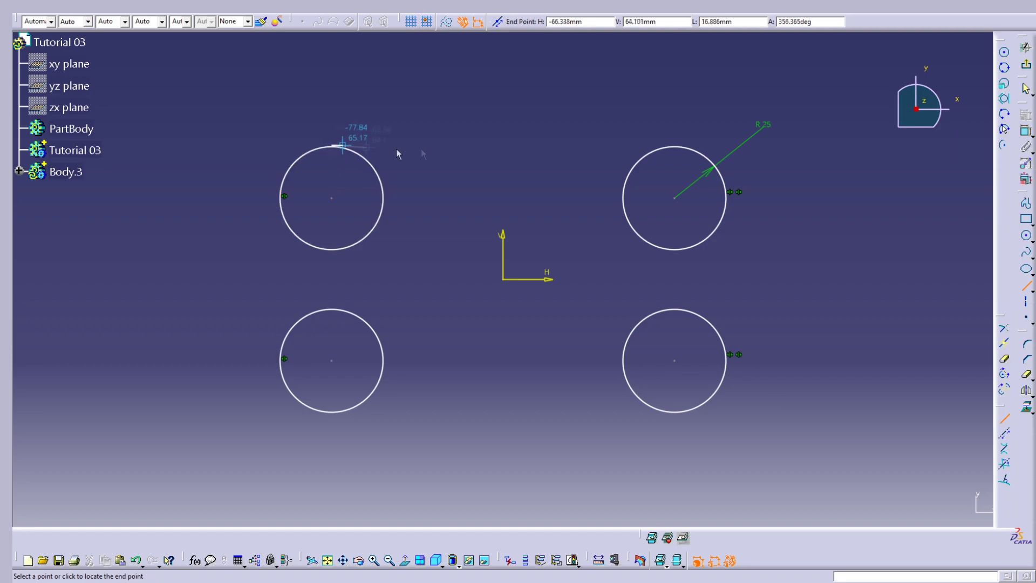
left_click(683, 151)
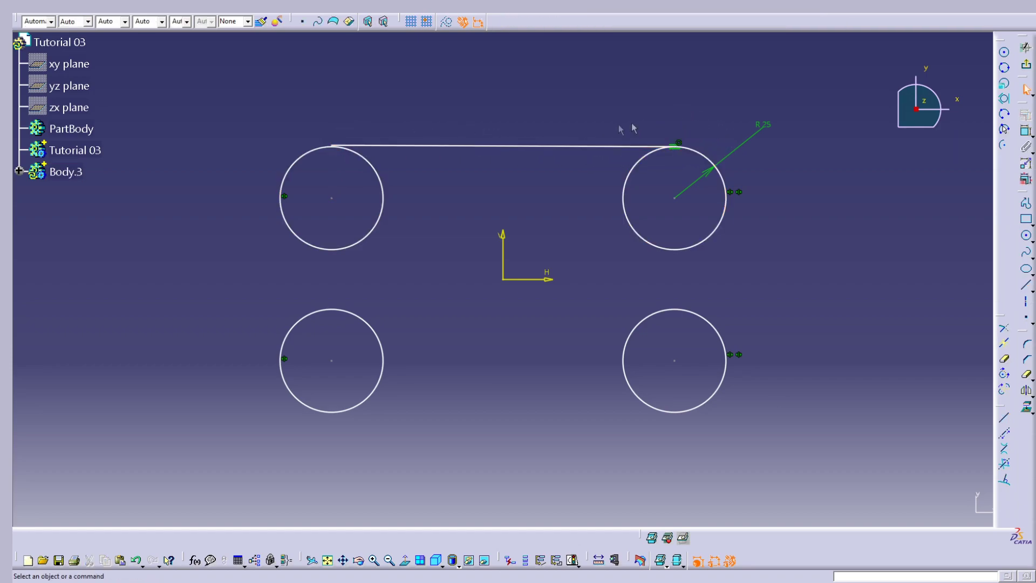
Pull the line's left end clear of the upper-left circle and constrain that endpoint coincident with the circle
left_click_drag(348, 148, 408, 155)
left_click(414, 132)
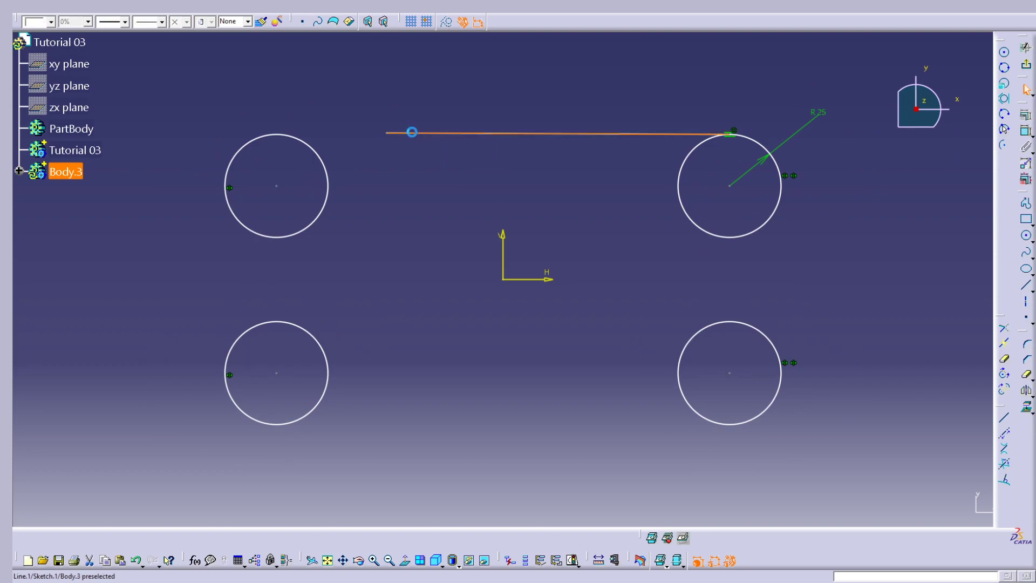
left_click(376, 134)
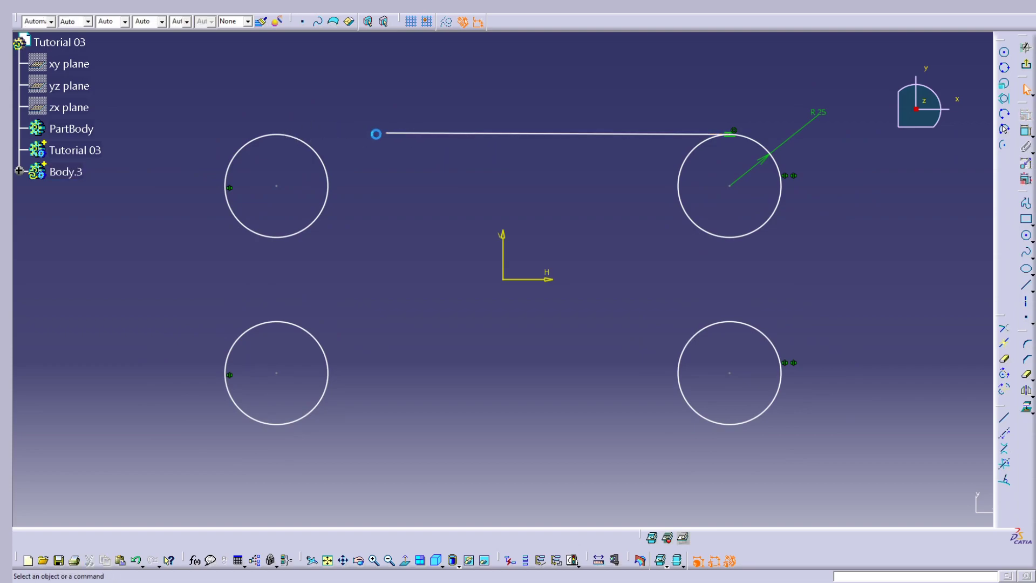
left_click(394, 136)
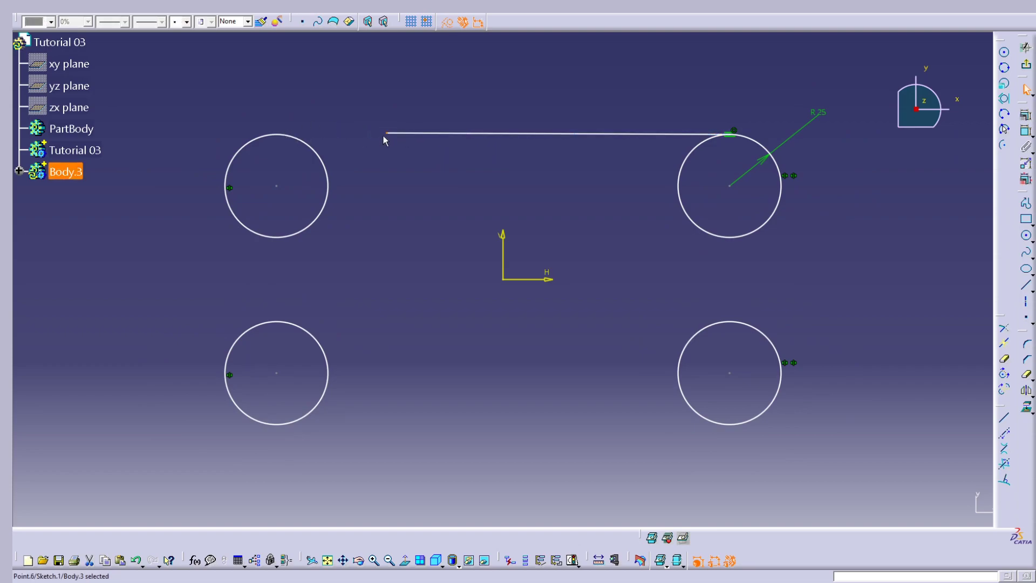
left_click(291, 139, "ctrl")
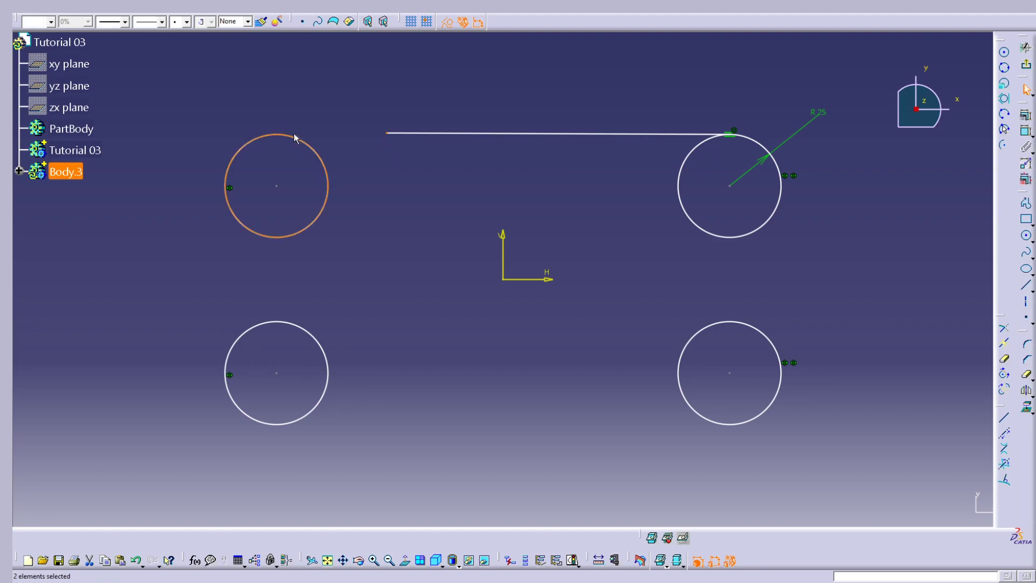
left_click(1027, 118)
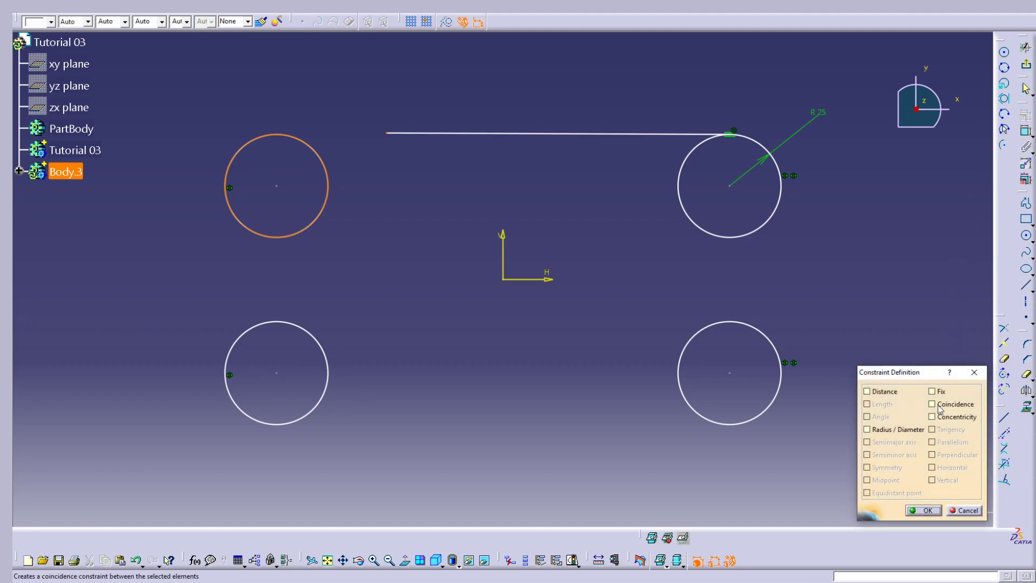
left_click(937, 405)
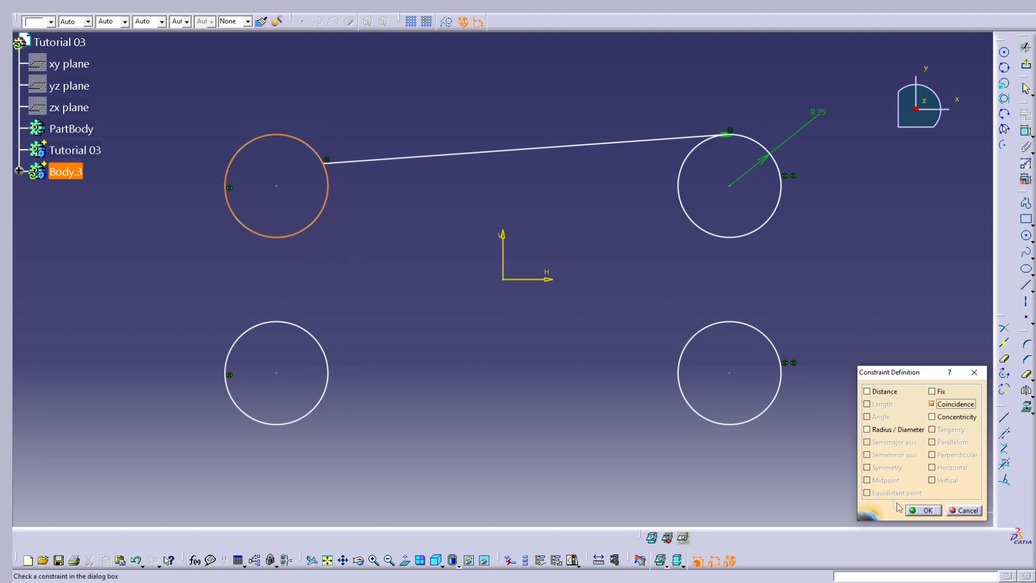
left_click(918, 510)
Shift the line's left end slightly inward and add a tangency constraint between the line and the upper-left circle
mouse_move(348, 165)
left_mouse_down()
mouse_move(331, 262)
mouse_move(343, 166)
mouse_move(359, 144)
mouse_move(383, 164)
mouse_move(363, 162)
left_mouse_up()
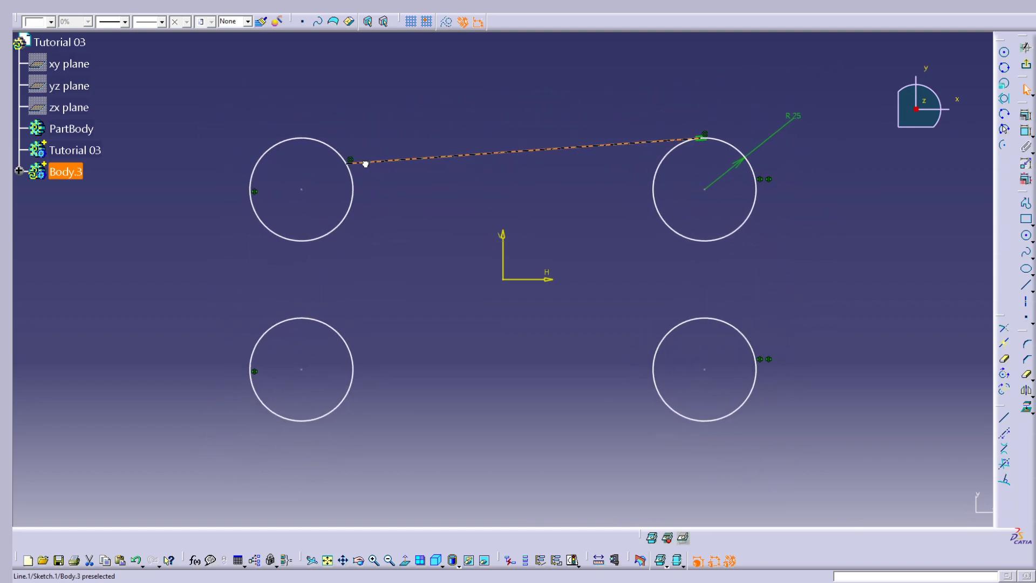
left_click(360, 161)
left_click(323, 142, "ctrl")
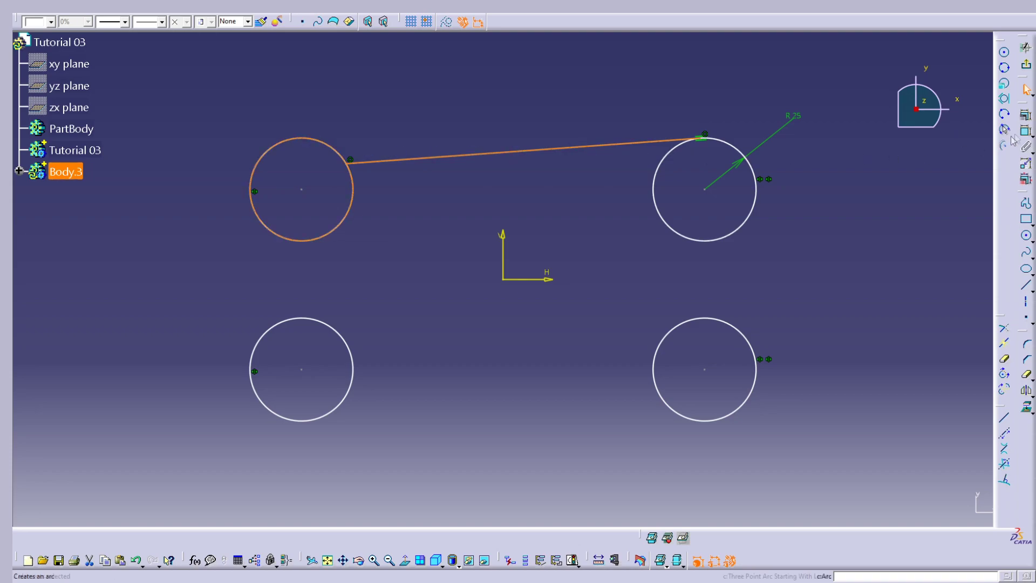
left_click(1026, 115)
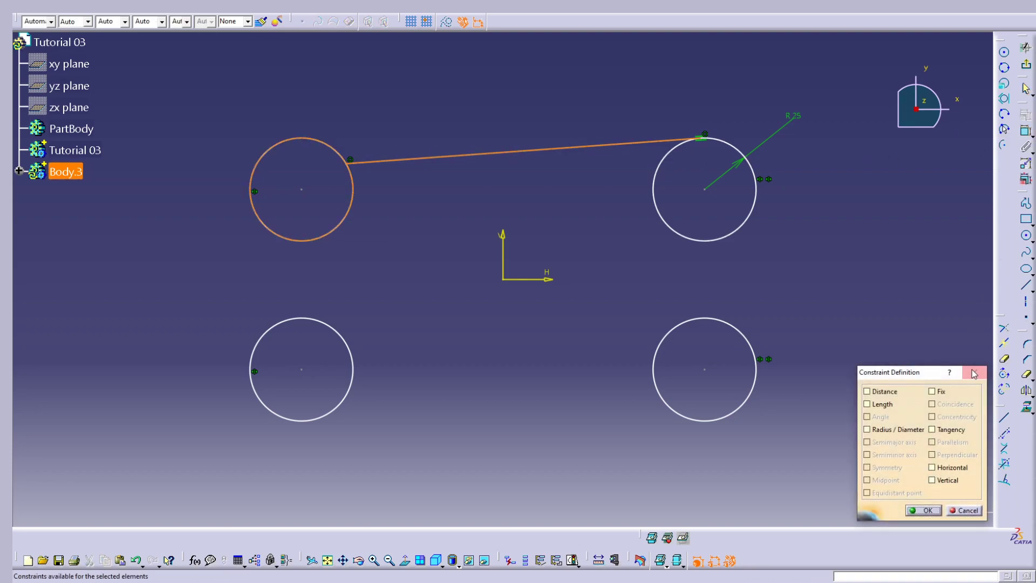
left_click(948, 430)
left_click(924, 510)
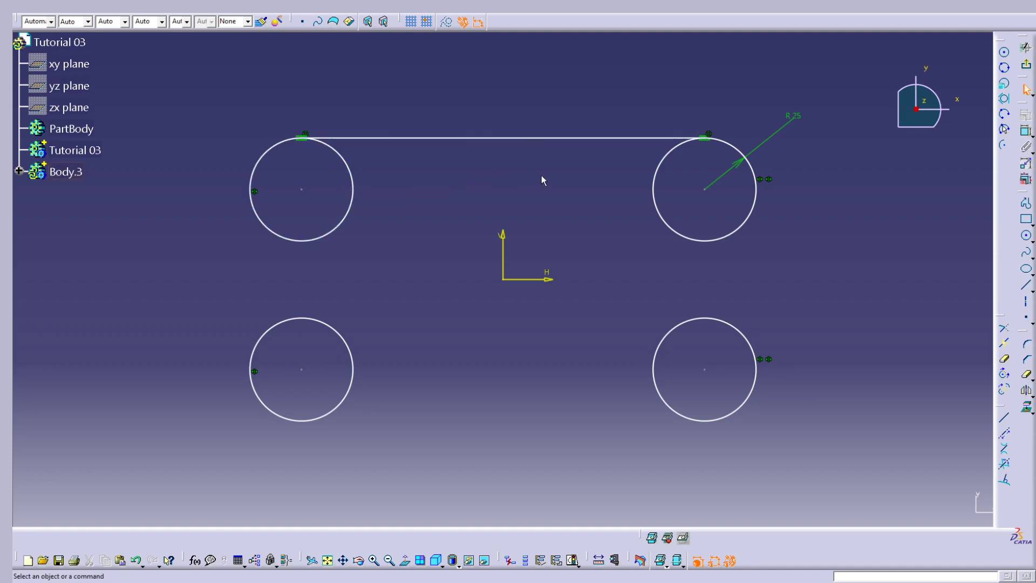
Mirror the top tangent line about the sketch's horizontal axis to join the two lower circles
left_click(589, 139)
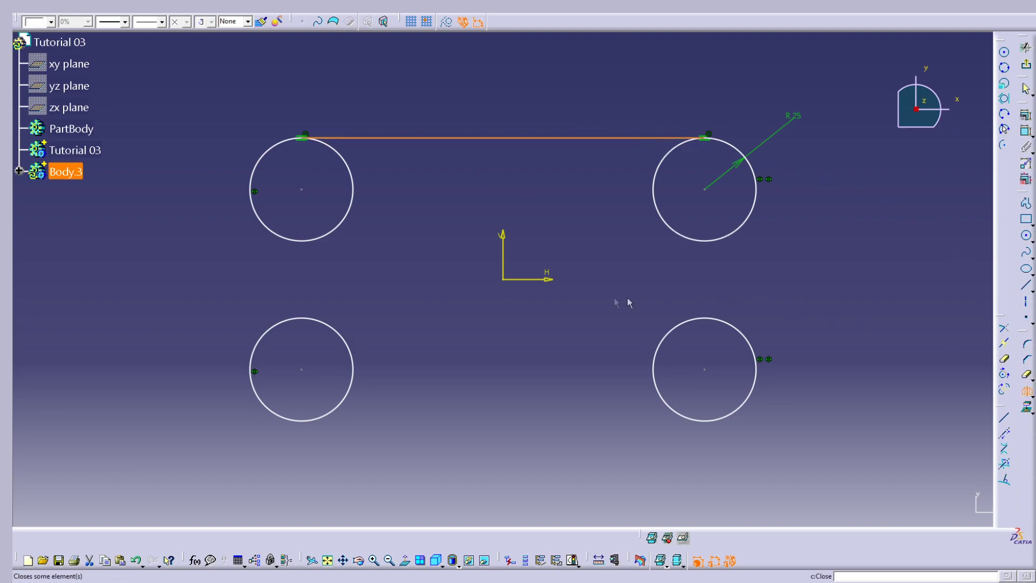
left_click(553, 278)
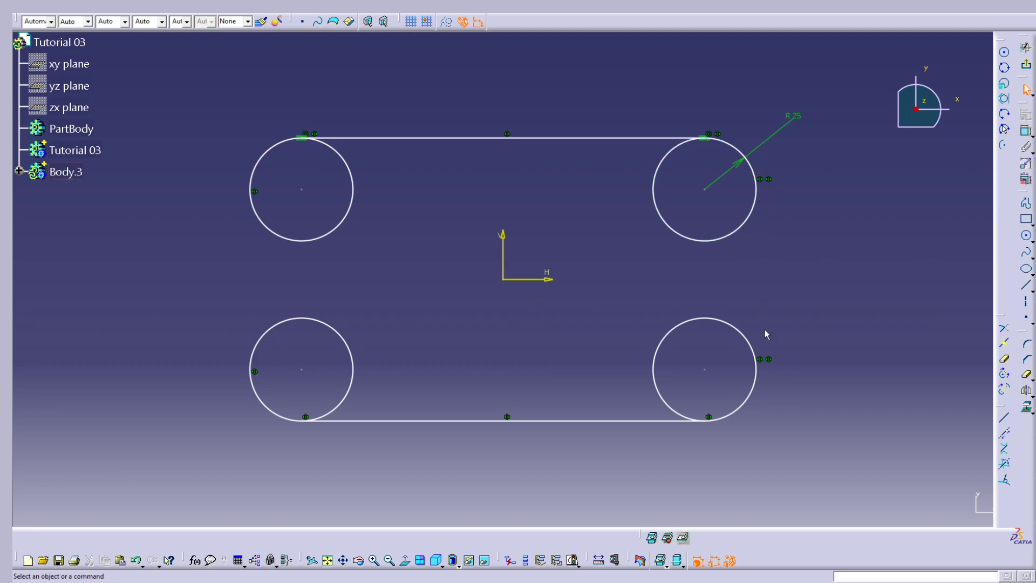
Draw a vertical line about 66 mm long just outside the two right-hand circles, spanning the gap between them
left_click(1025, 285)
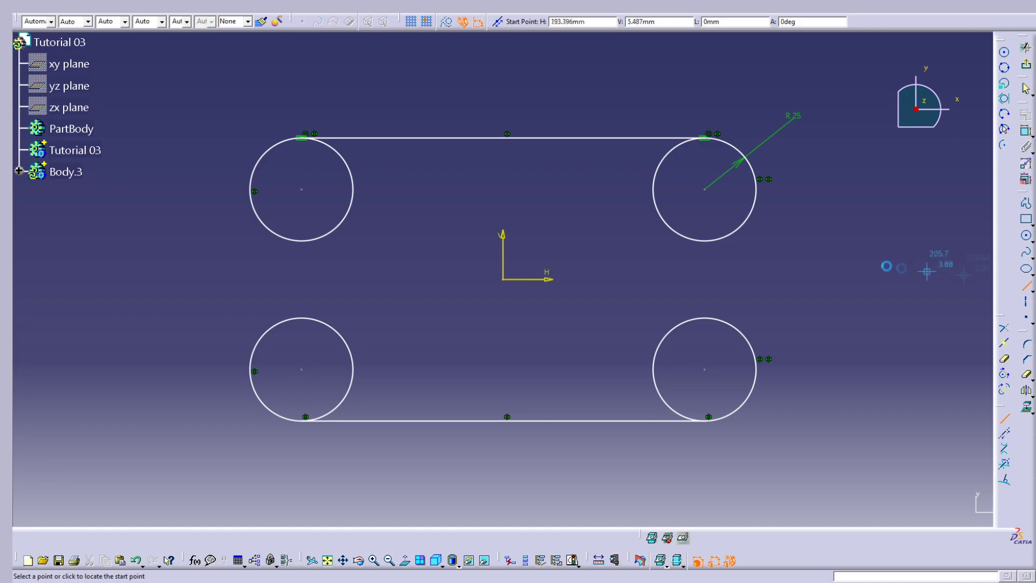
left_click(781, 200)
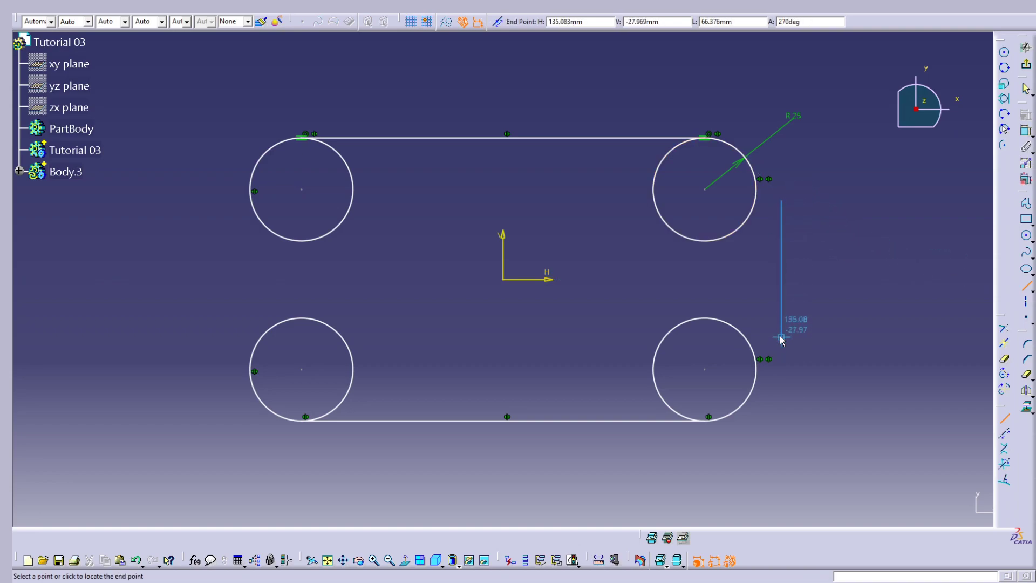
left_click(781, 338)
left_click(797, 348)
Constrain the vertical line's lower endpoint coincident with the lower-right circle
left_click(781, 338)
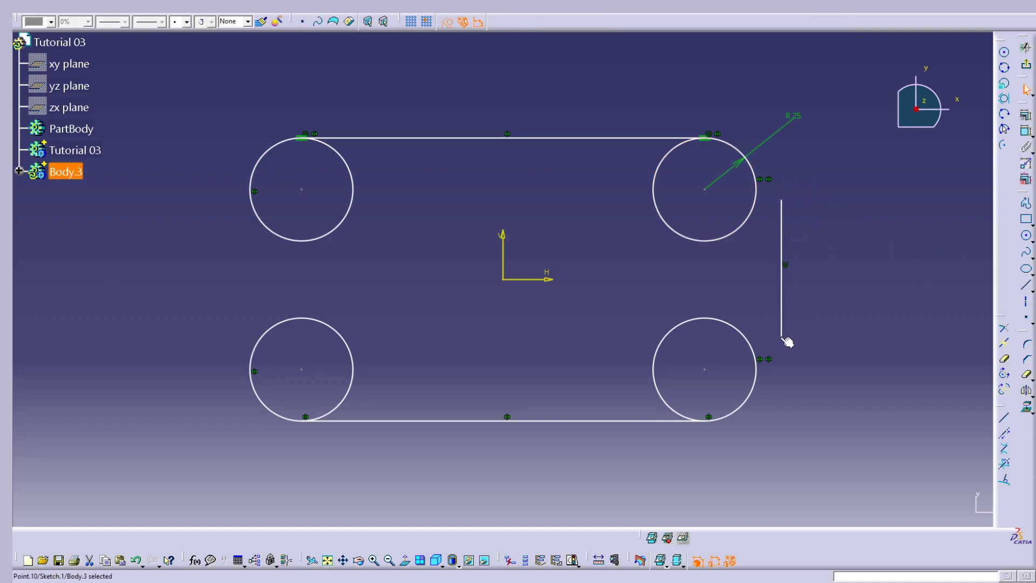
left_click(759, 355, "ctrl")
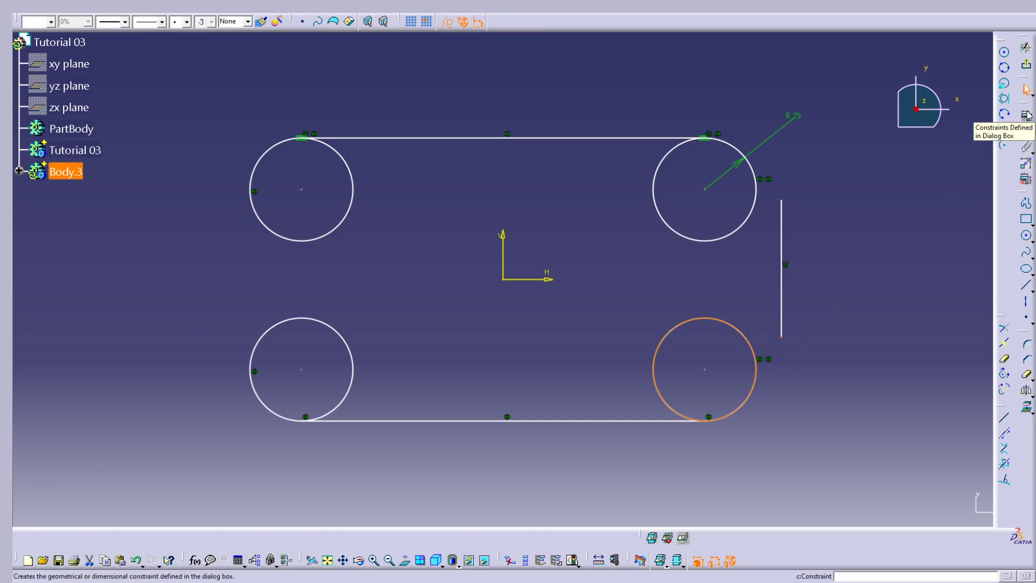
left_click(1027, 114)
left_click(937, 405)
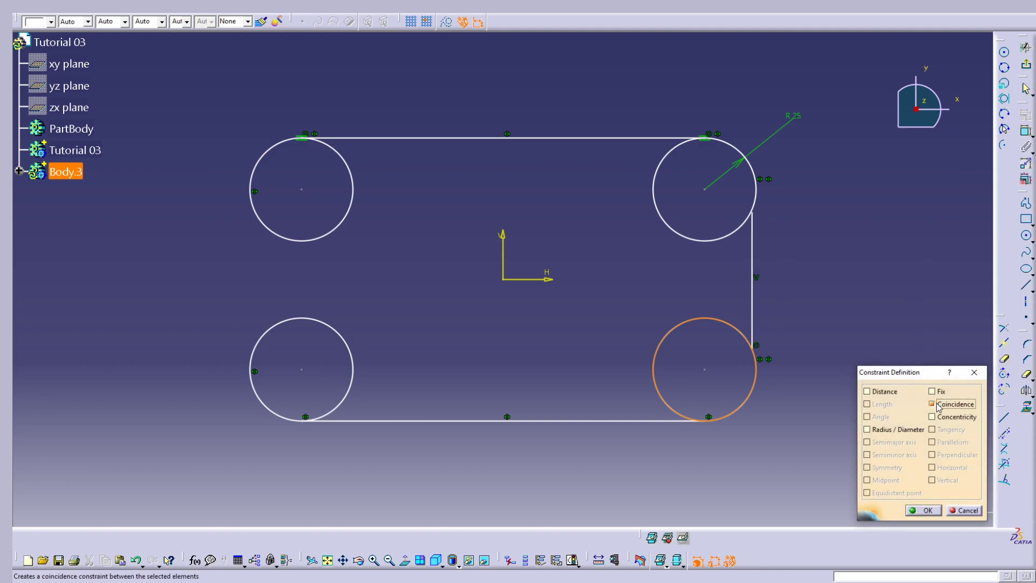
left_click(924, 510)
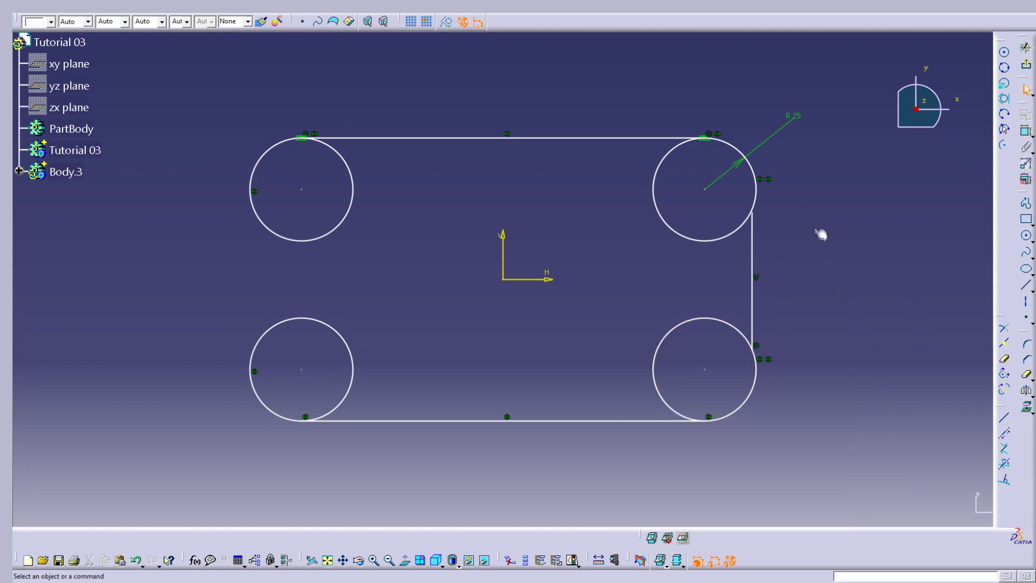
Pull the vertical line's upper end outward and constrain that endpoint coincident with the upper-right circle
left_click_drag(762, 220, 781, 229)
left_click(782, 221)
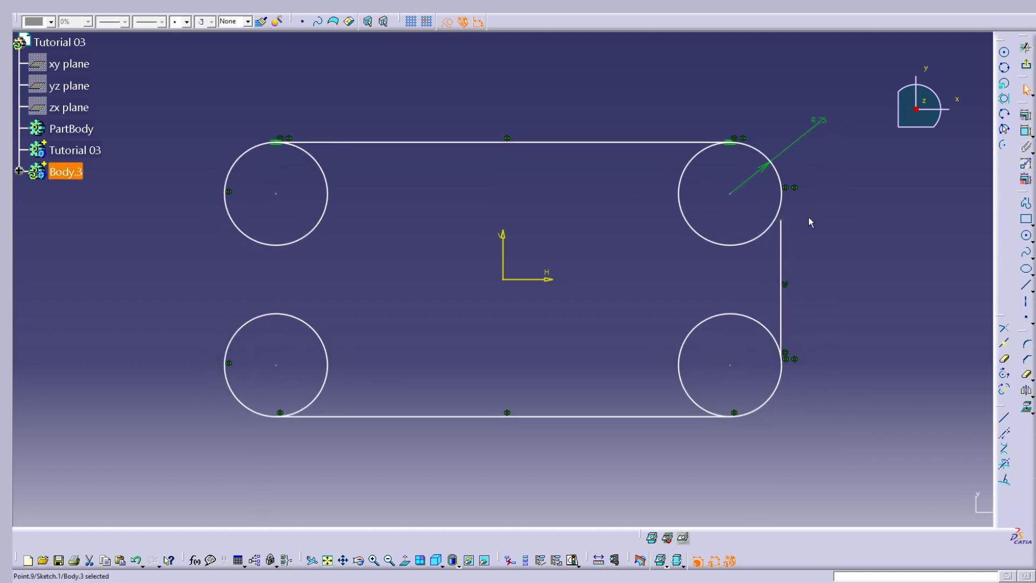
left_click(782, 204, "ctrl")
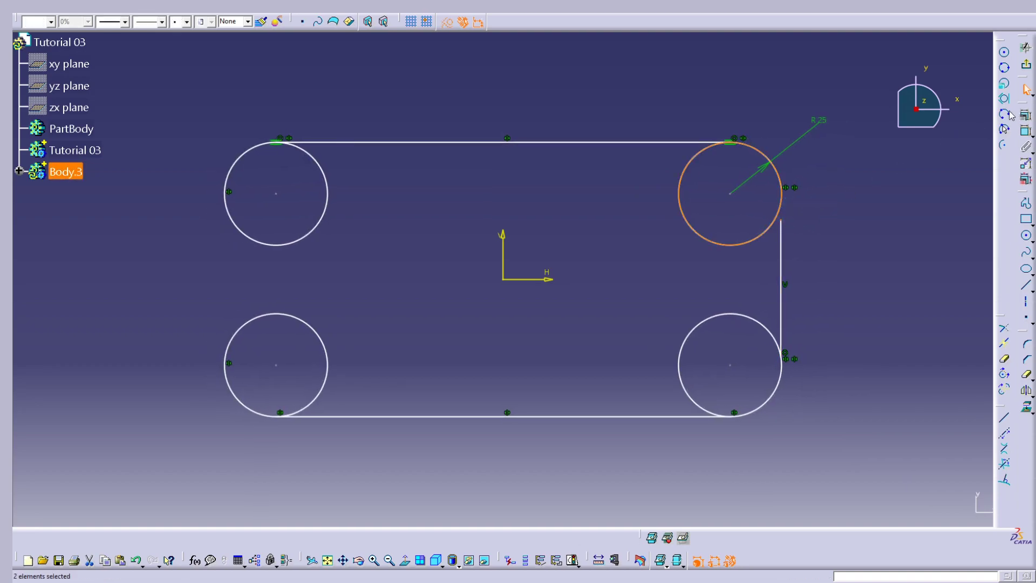
left_click(1026, 114)
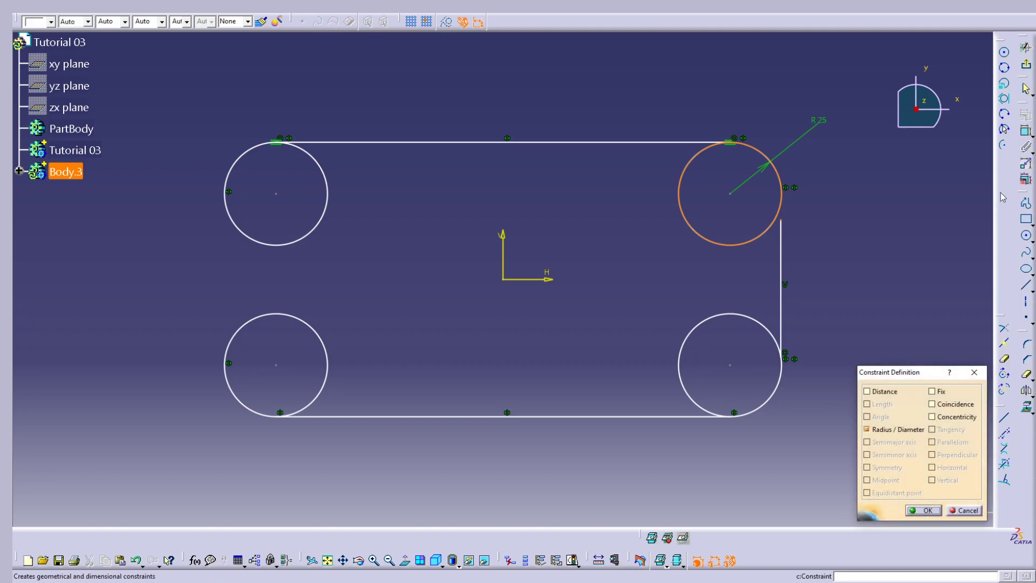
left_click(938, 406)
left_click(924, 510)
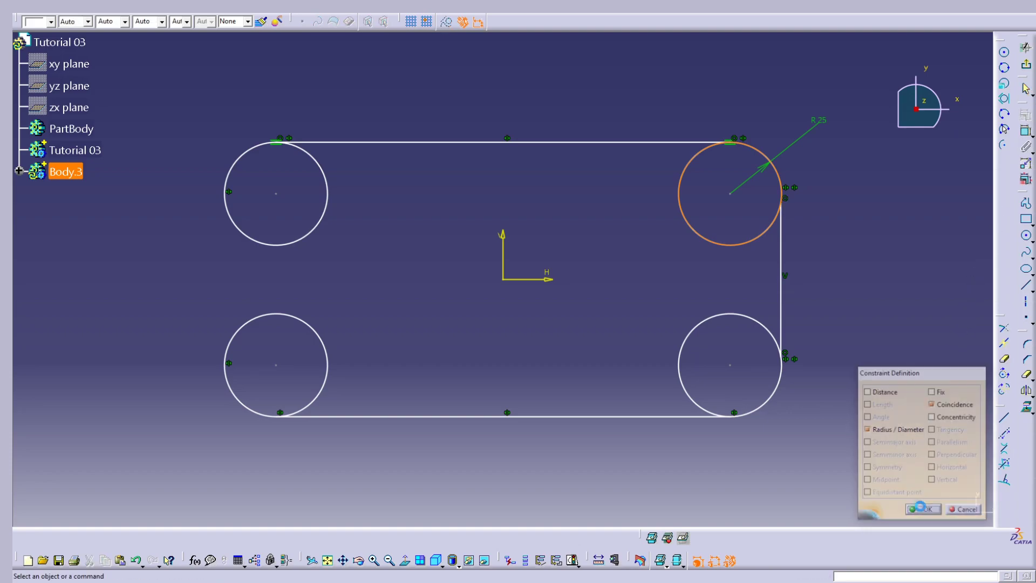
Add a tangency constraint between the vertical line and the lower-right circle
left_click(783, 317)
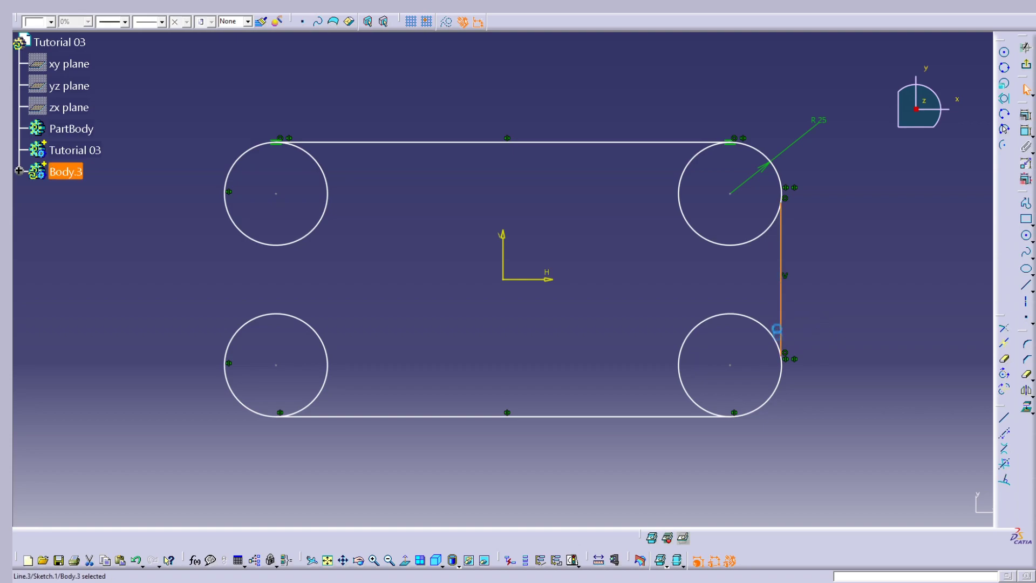
left_click(782, 396, "ctrl")
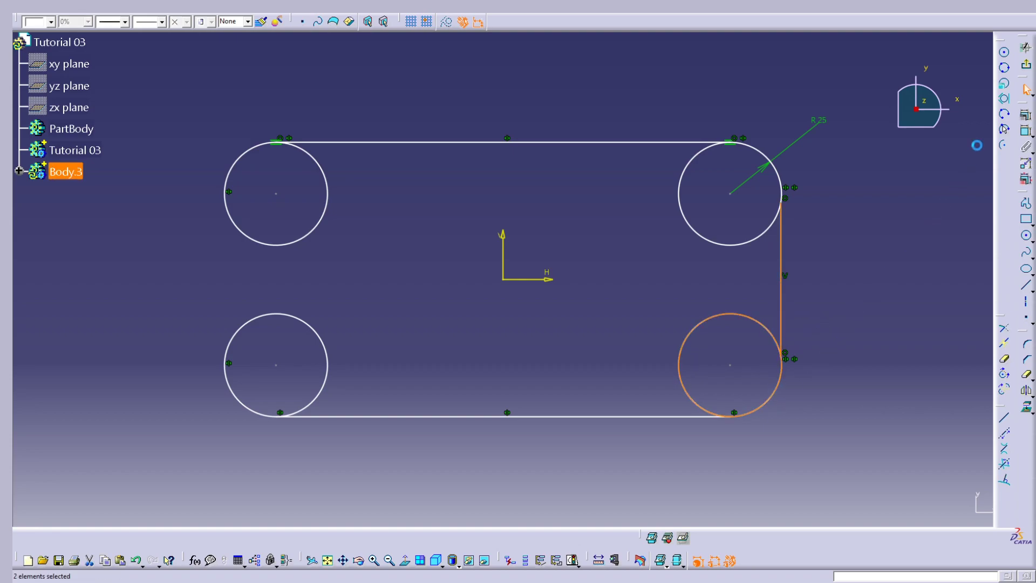
left_click(1026, 114)
left_click(933, 429)
left_click(924, 510)
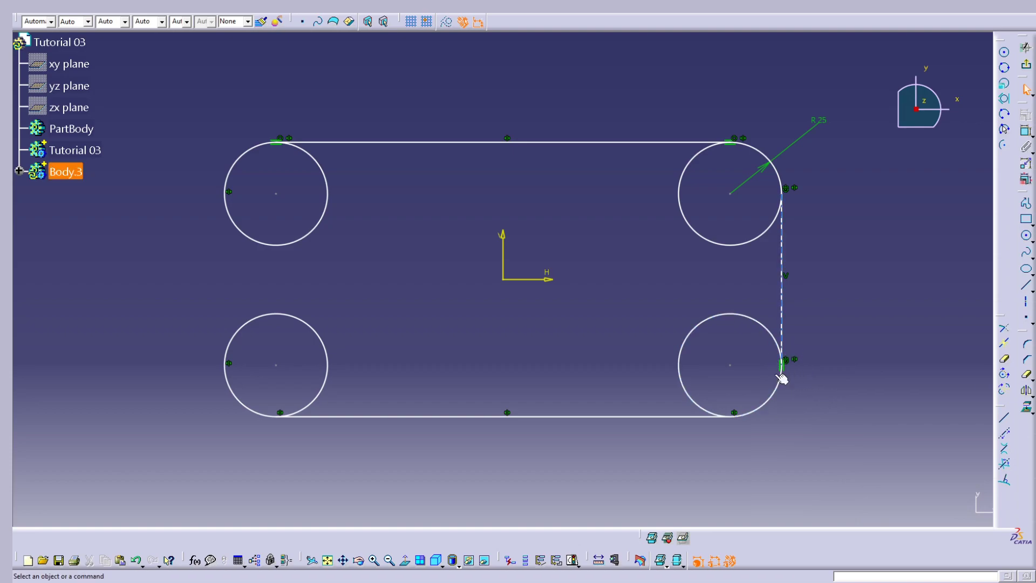
Add a tangency constraint between the vertical line and the upper-right circle
left_click(782, 222)
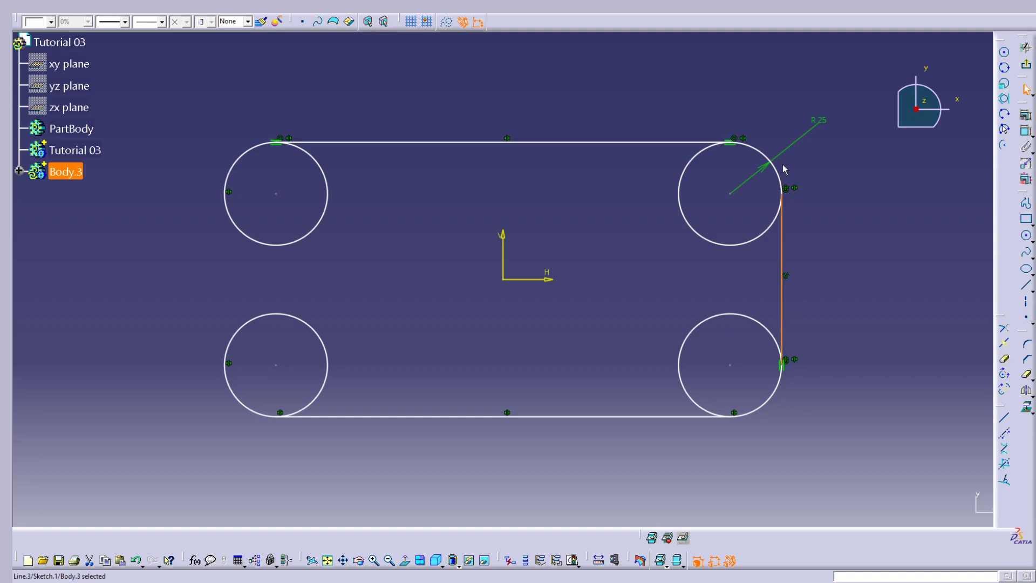
left_click(782, 175, "ctrl")
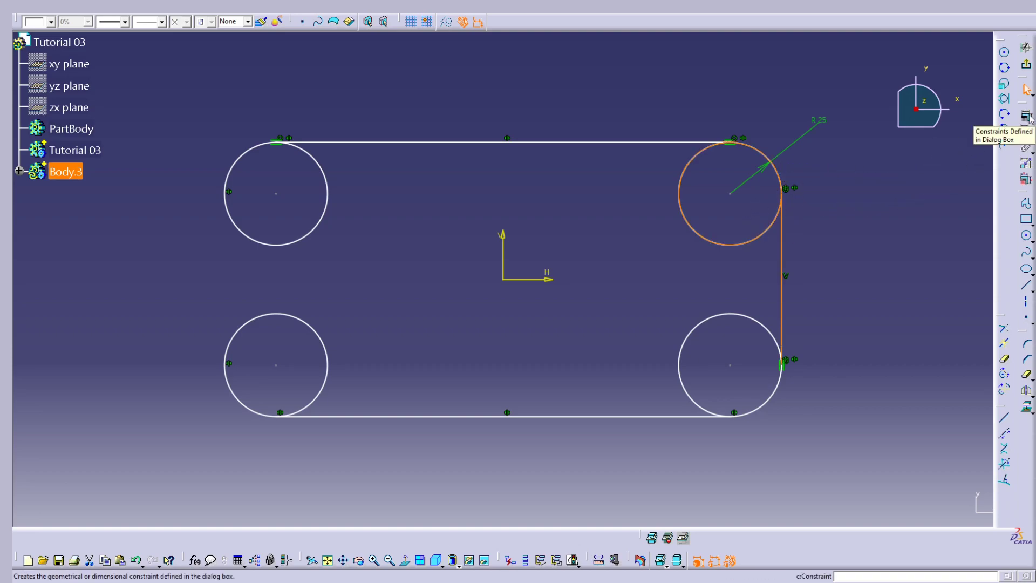
left_click(1027, 117)
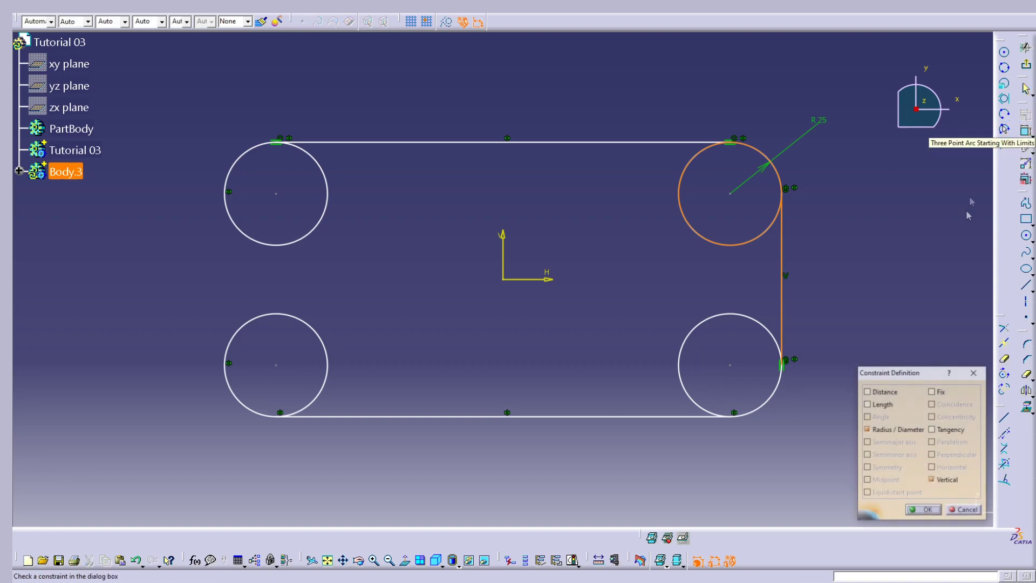
left_click(933, 430)
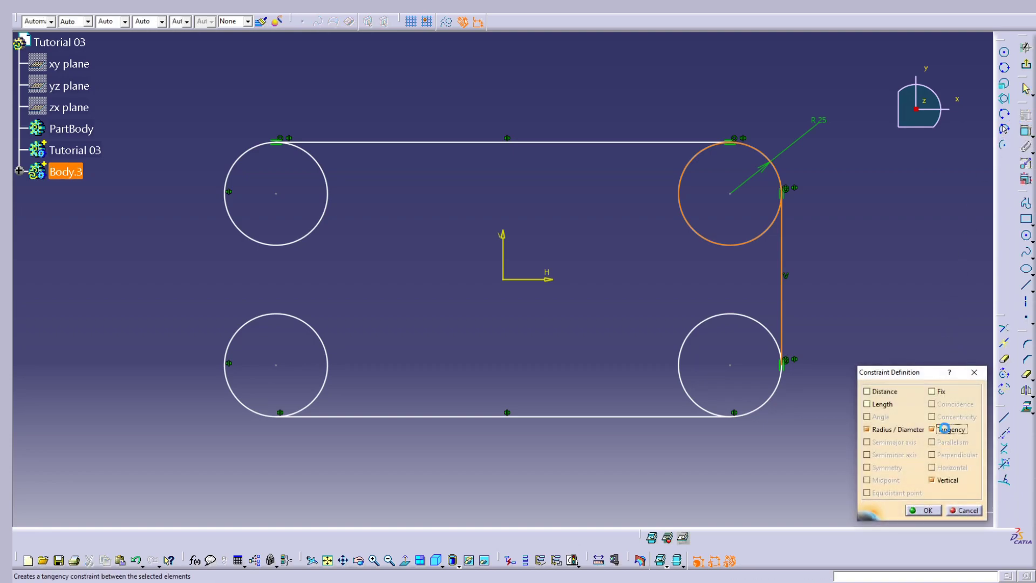
left_click(924, 510)
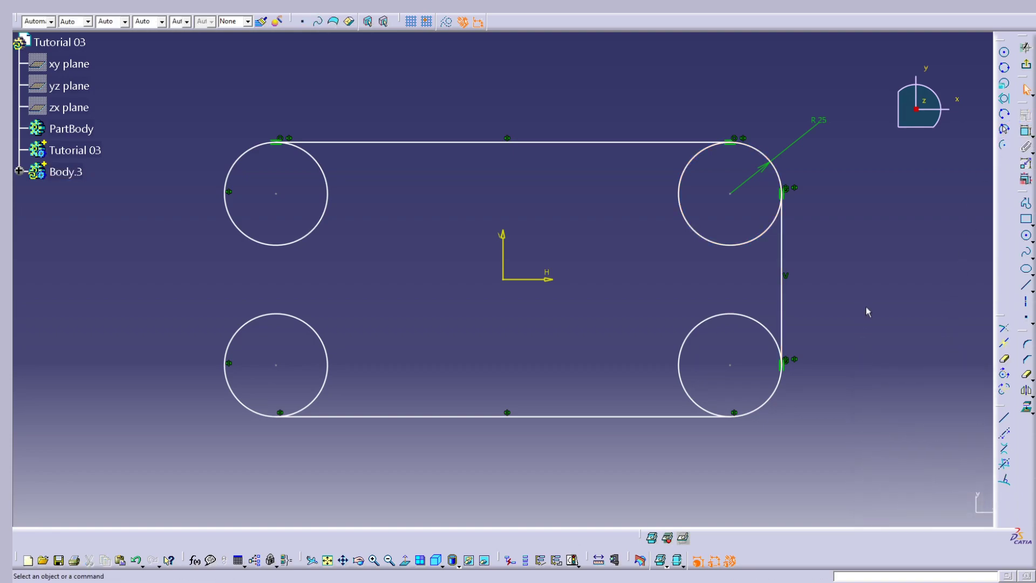
Mirror the right vertical line about the sketch's vertical axis to join the two left-hand circles
left_click(782, 243)
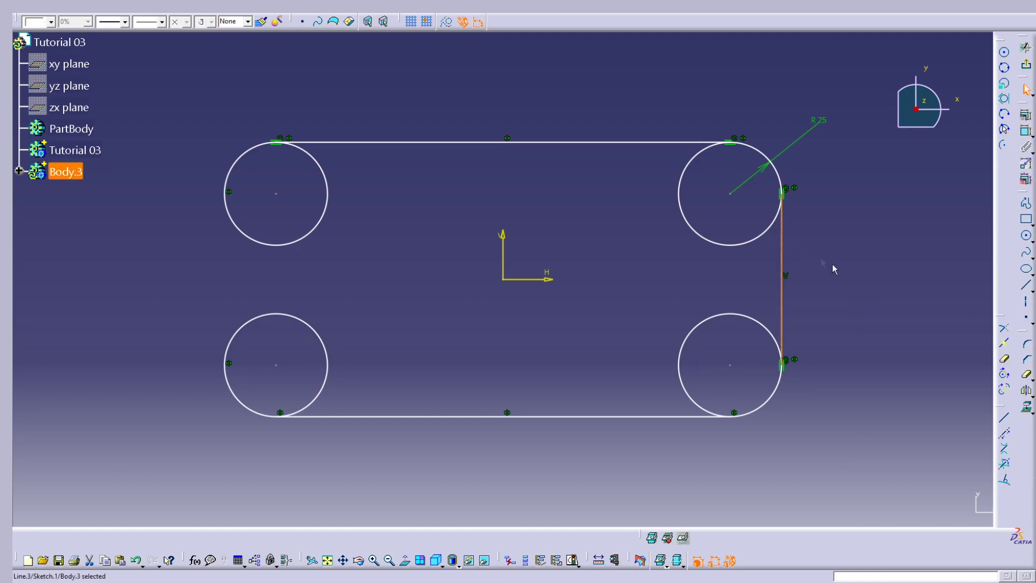
left_click(1025, 392)
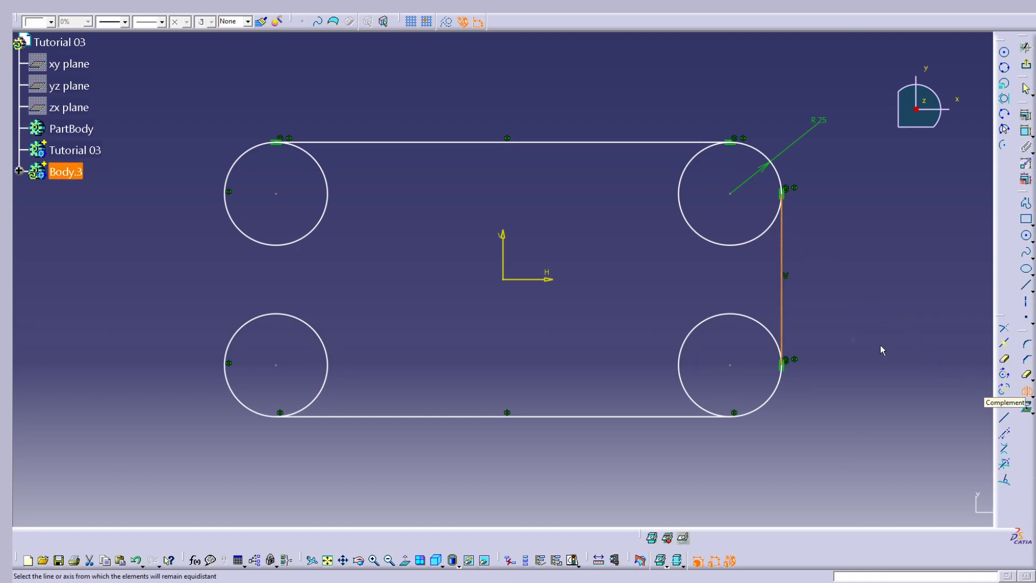
left_click(503, 258)
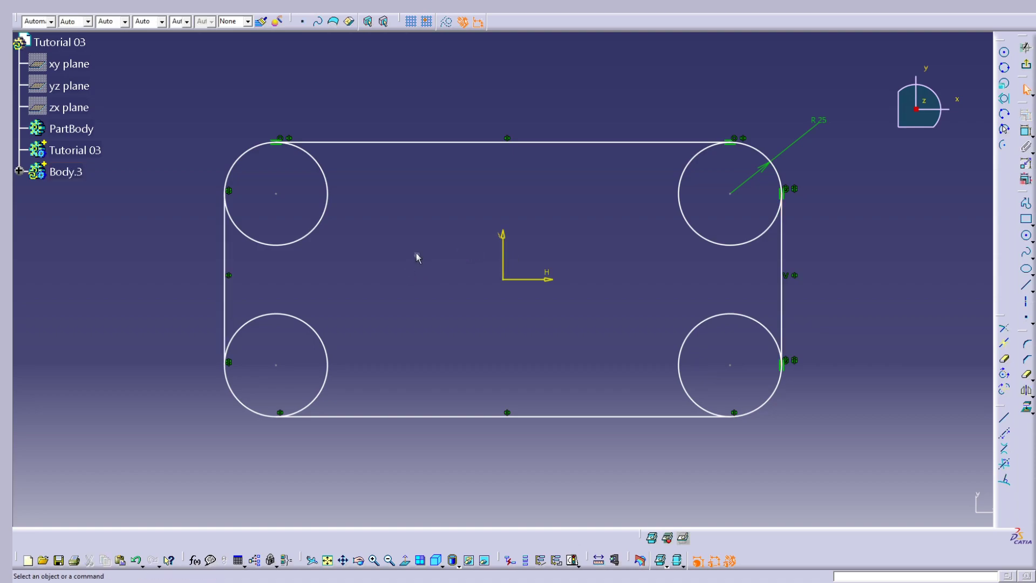
middle_click_drag(468, 270, 535, 274)
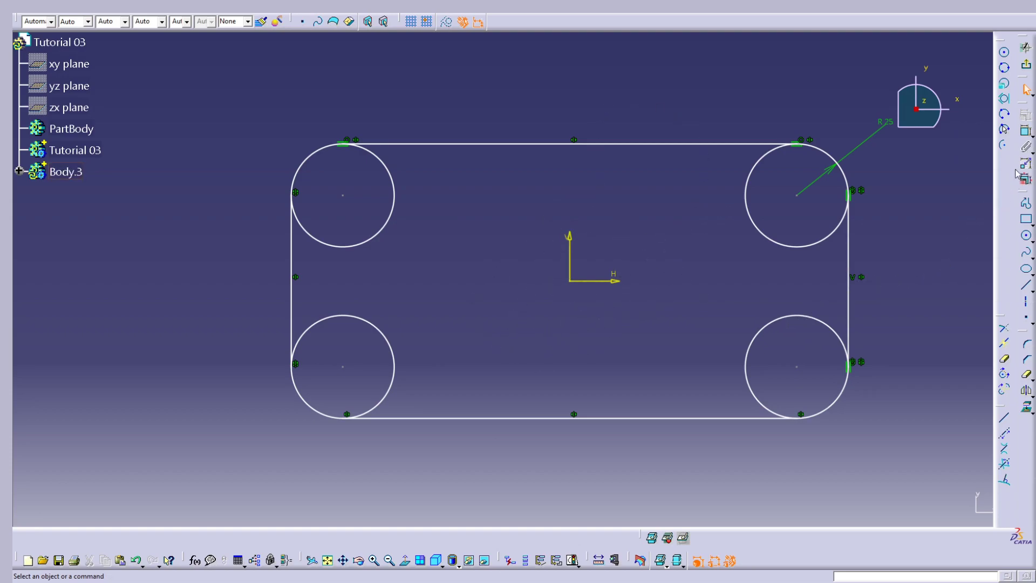
Dimension the distance from the right vertical line to the sketch's vertical axis, placing it below the profile
left_click(1026, 131)
left_click(855, 269)
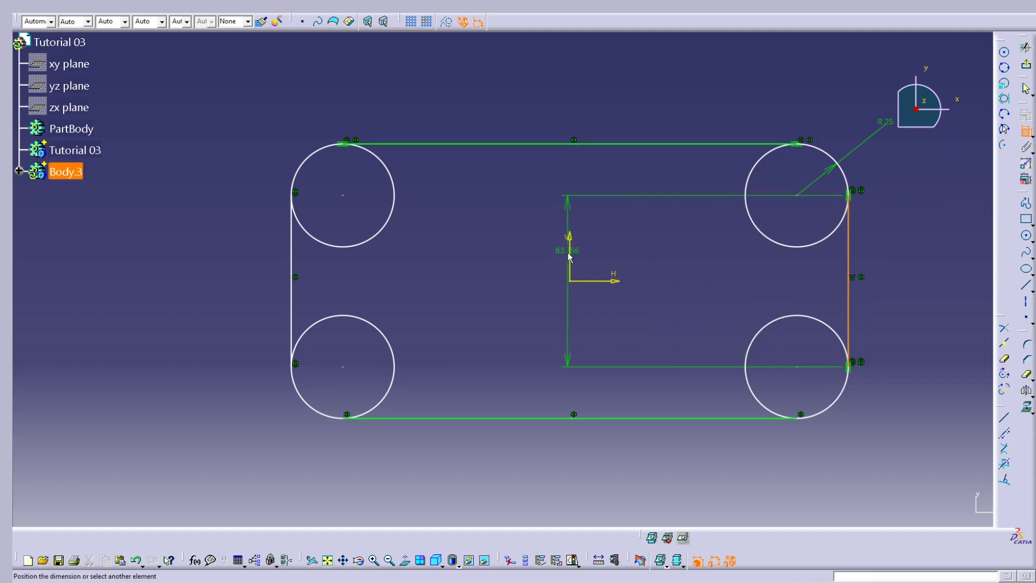
left_click(570, 253)
left_click(640, 482)
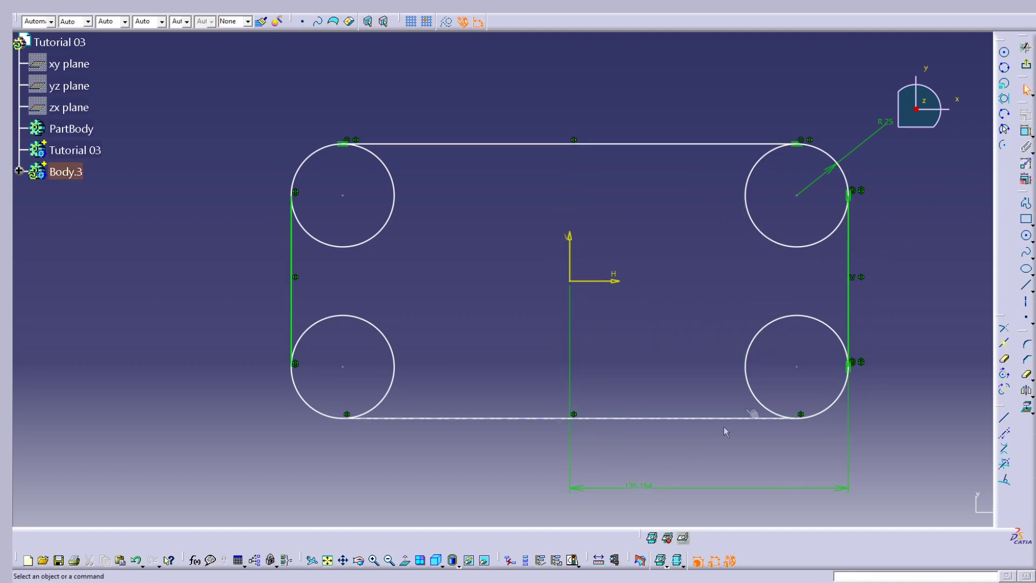
Dimension the distance from the top line to the sketch's horizontal axis, placing it inside the profile
left_click(1026, 131)
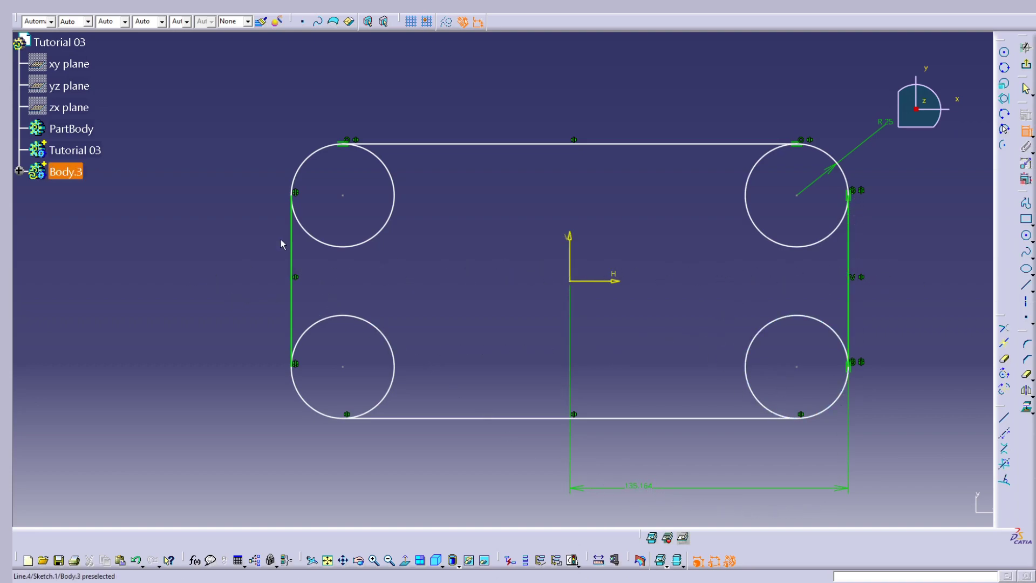
left_click(629, 144)
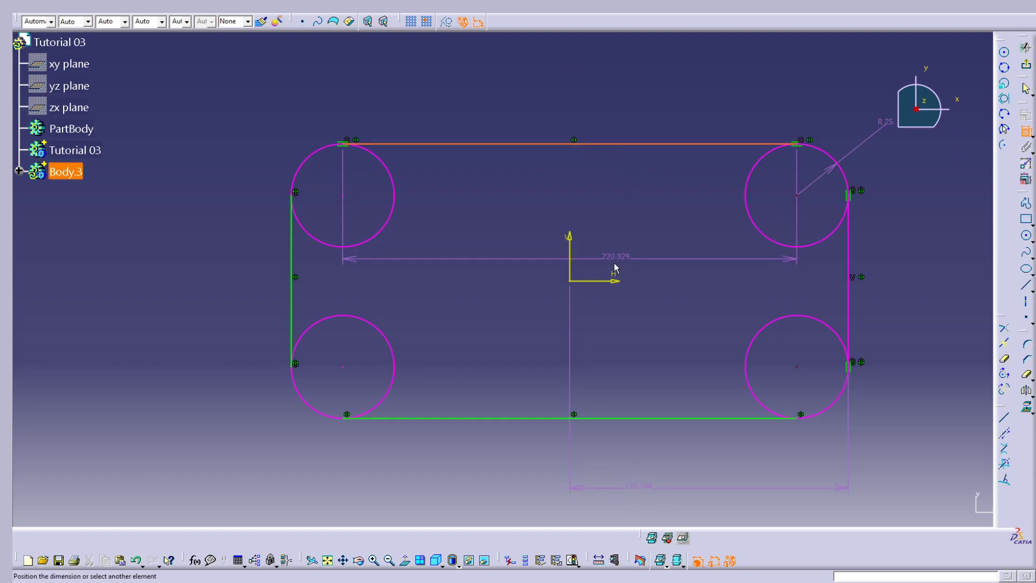
left_click(620, 279)
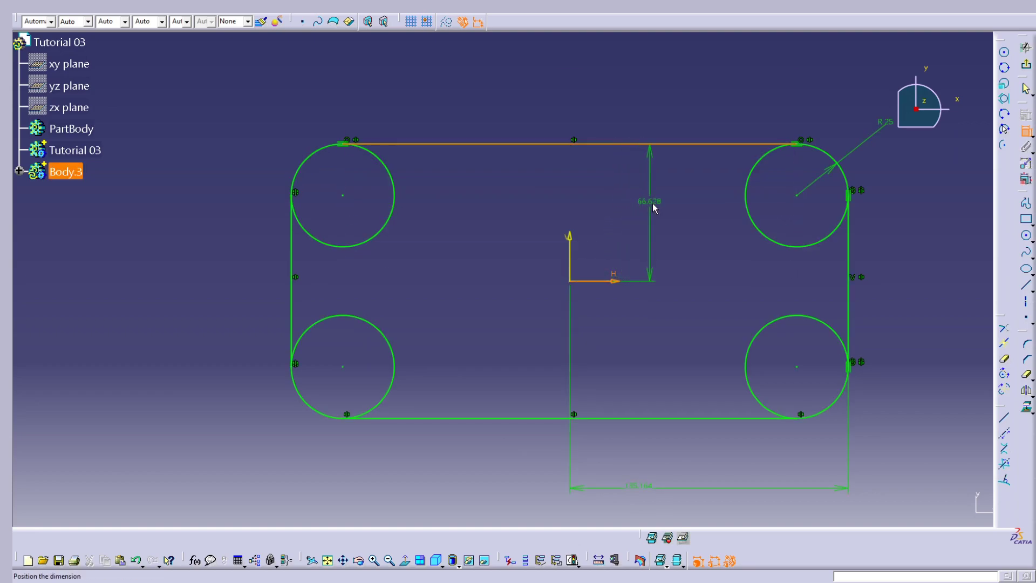
left_click(648, 206)
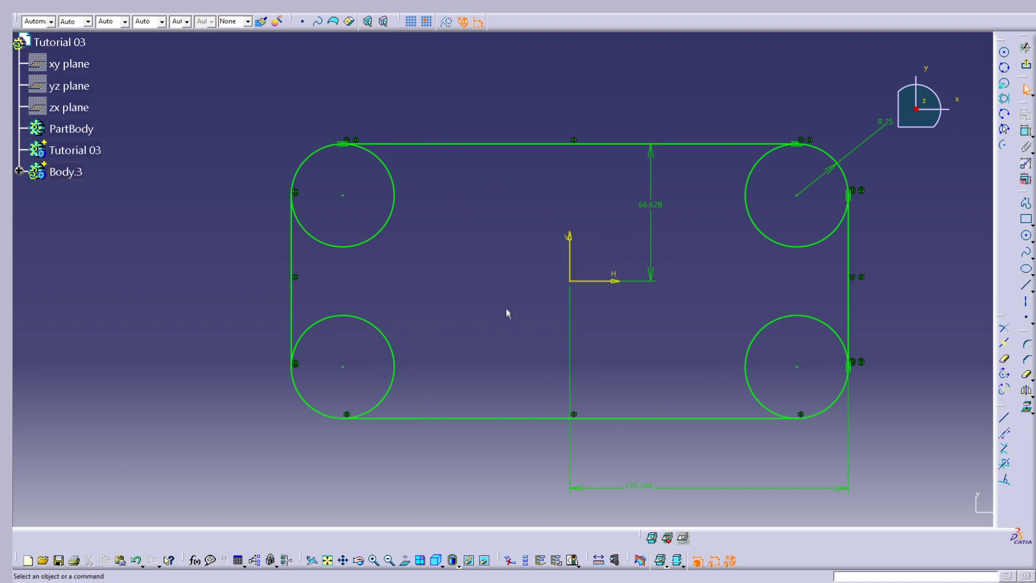
Delete the distance dimension between the top line and the horizontal axis
left_click(656, 207)
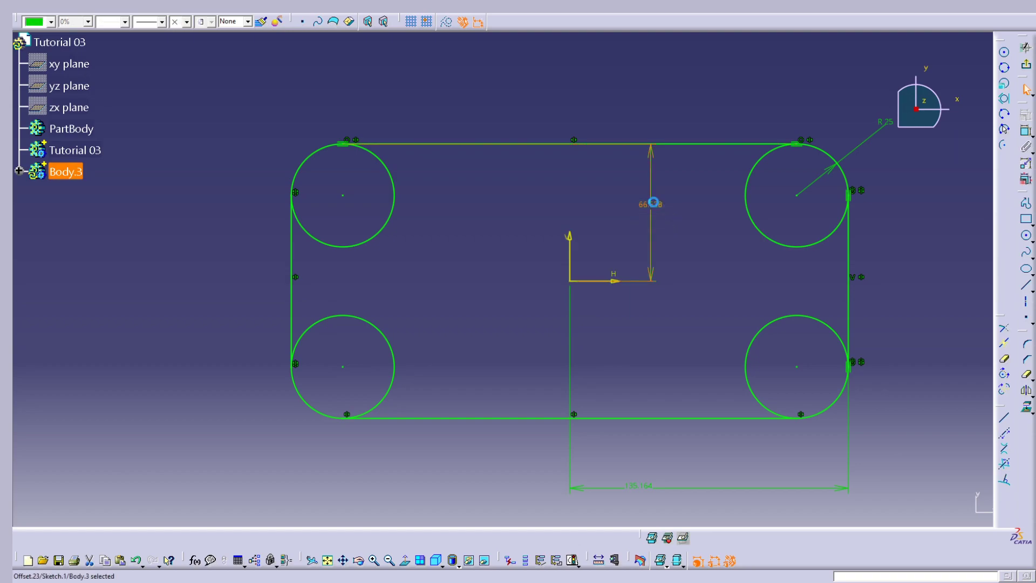
left_click(667, 232)
left_click(655, 207)
key("Delete")
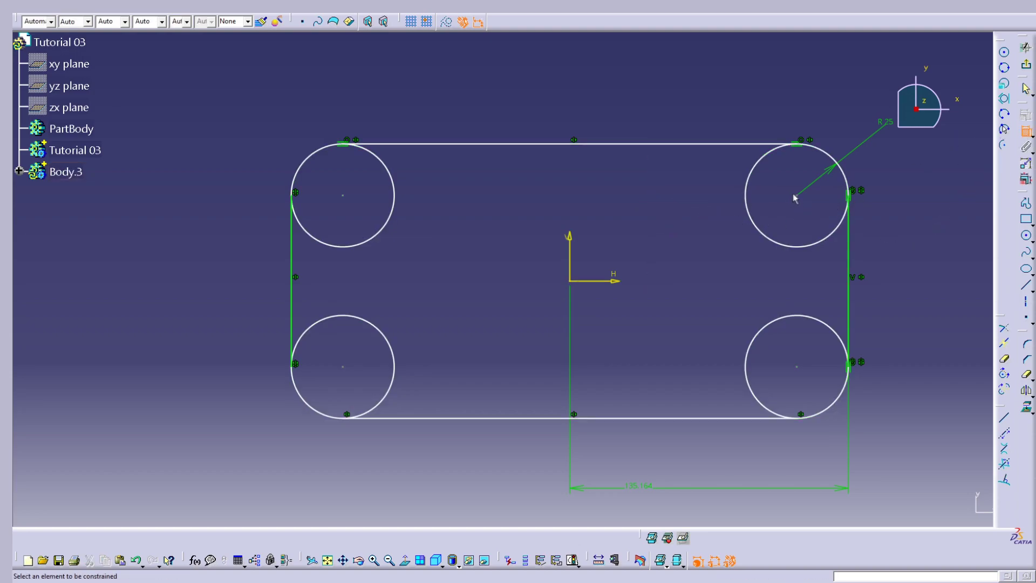
Dimension the vertical distance from the upper-right circle's center to the horizontal axis, placing it outside the profile's right side
left_click(801, 196)
left_click(617, 281)
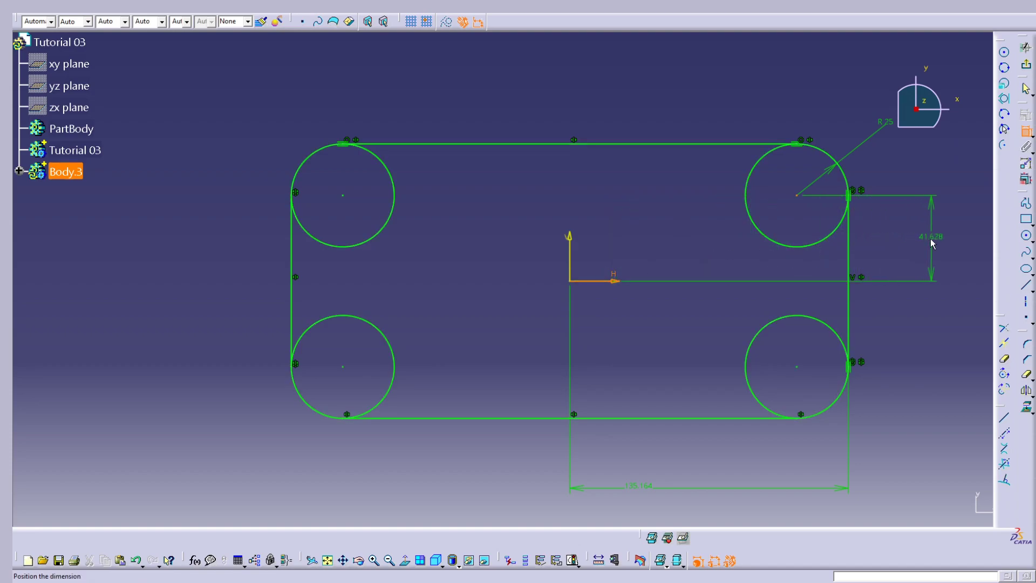
left_click(933, 244)
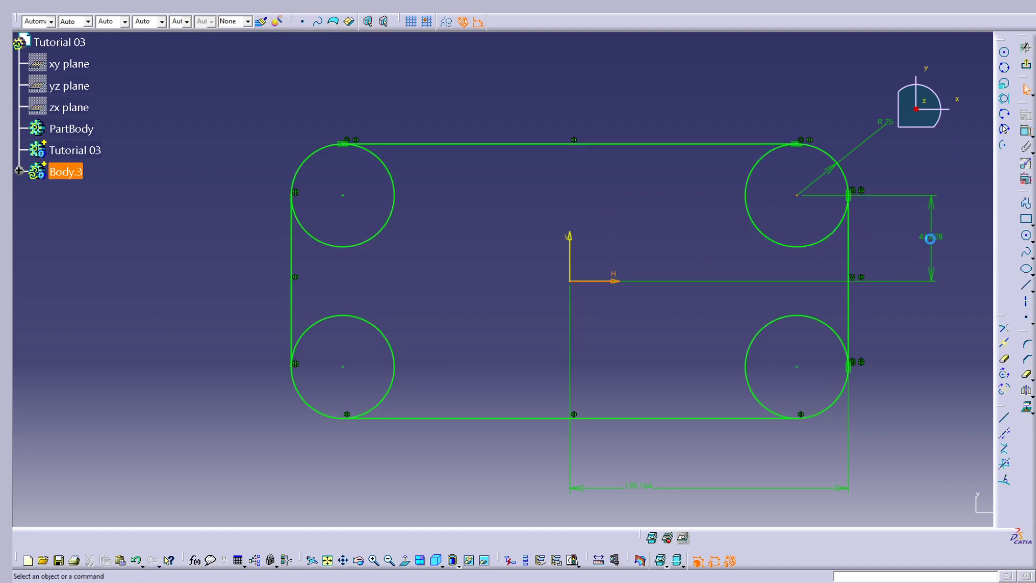
Delete the distance dimension between the right vertical line and the vertical axis
left_click(655, 488)
key("Delete")
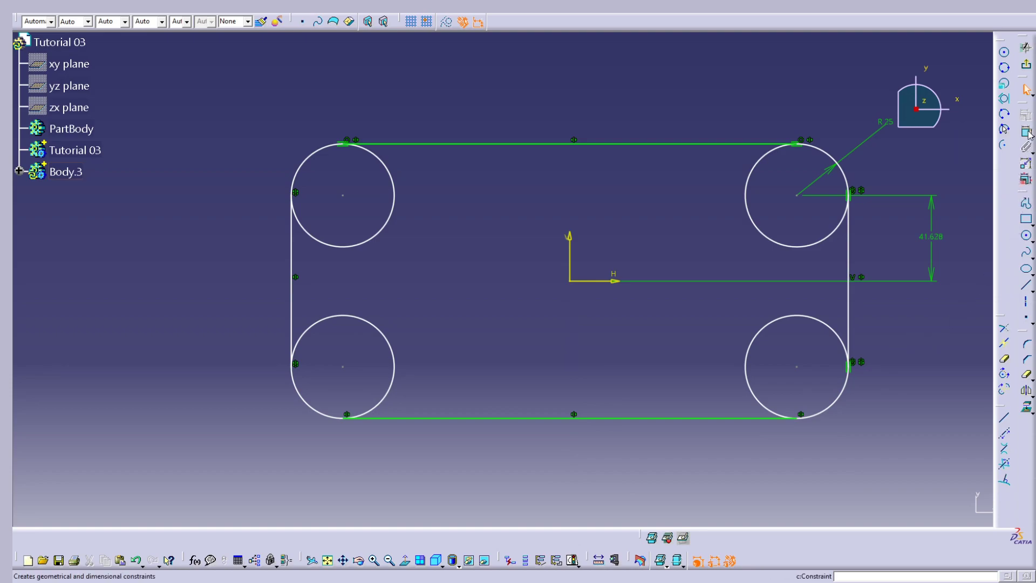
Dimension the horizontal distance from the lower-right circle's center to the vertical axis, placing it below the profile
left_click(797, 368)
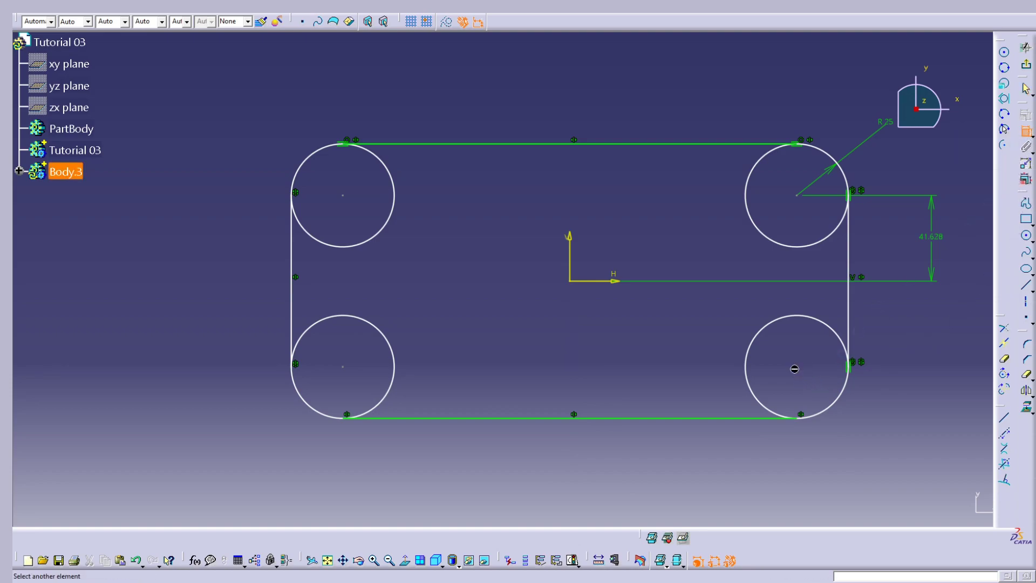
left_click(573, 254)
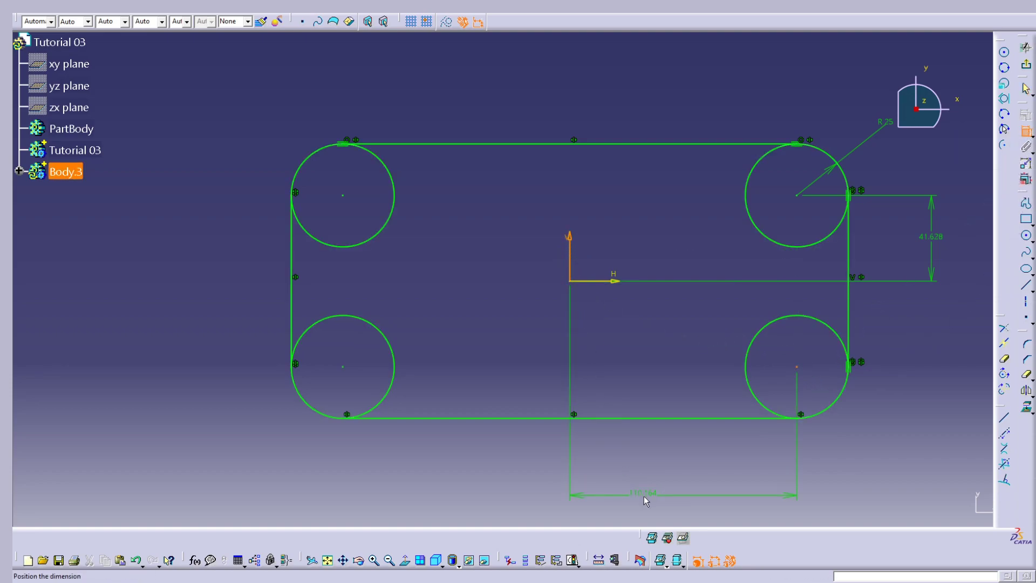
left_click(645, 495)
Move the upper-right circle's vertical center dimension inside the profile and set its value to 100/2 (50 mm)
left_click_drag(931, 232, 667, 238)
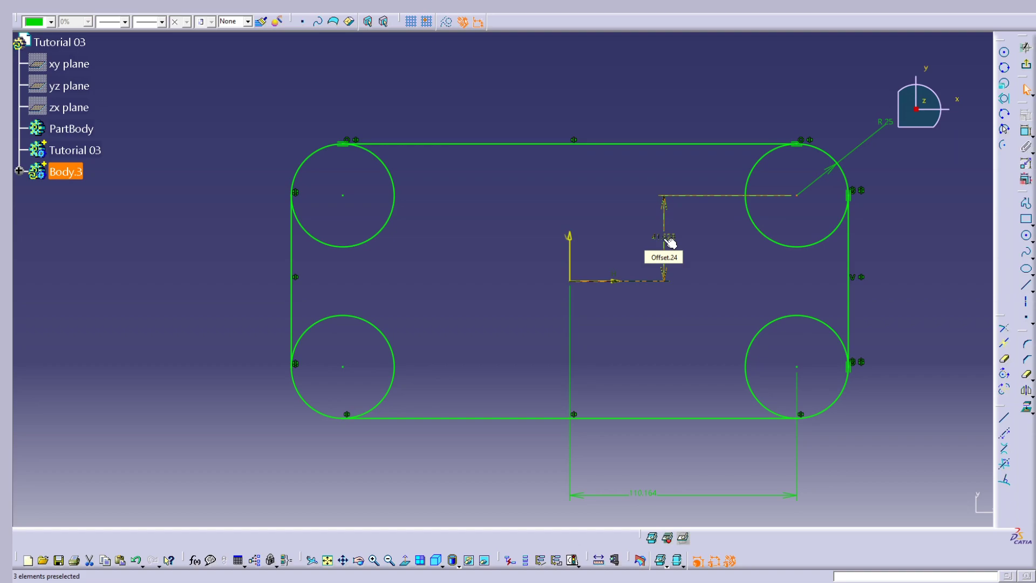
double_click(669, 241)
type("10")
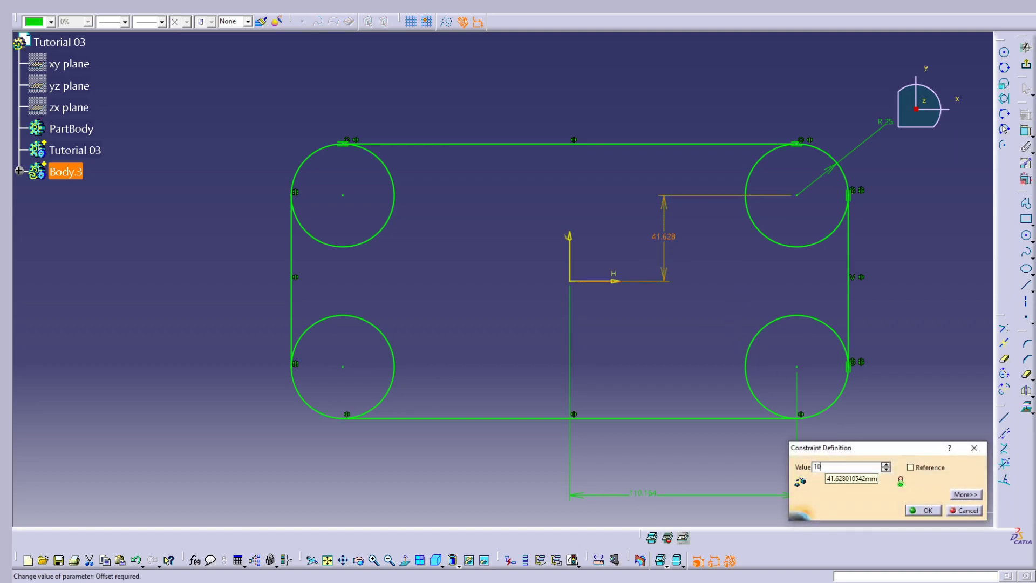
type("0/2")
key("Return")
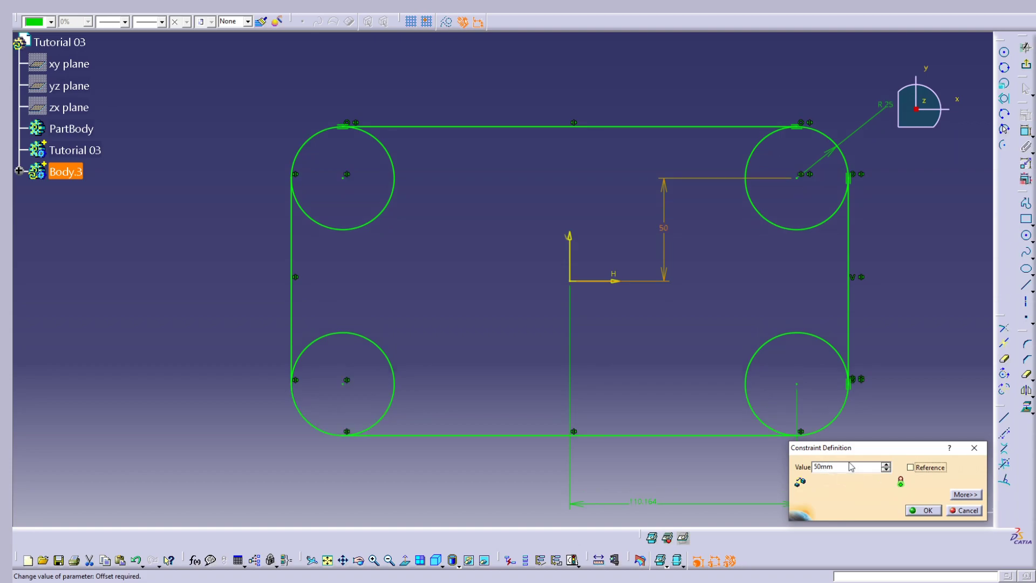
key("Return")
left_click(891, 400)
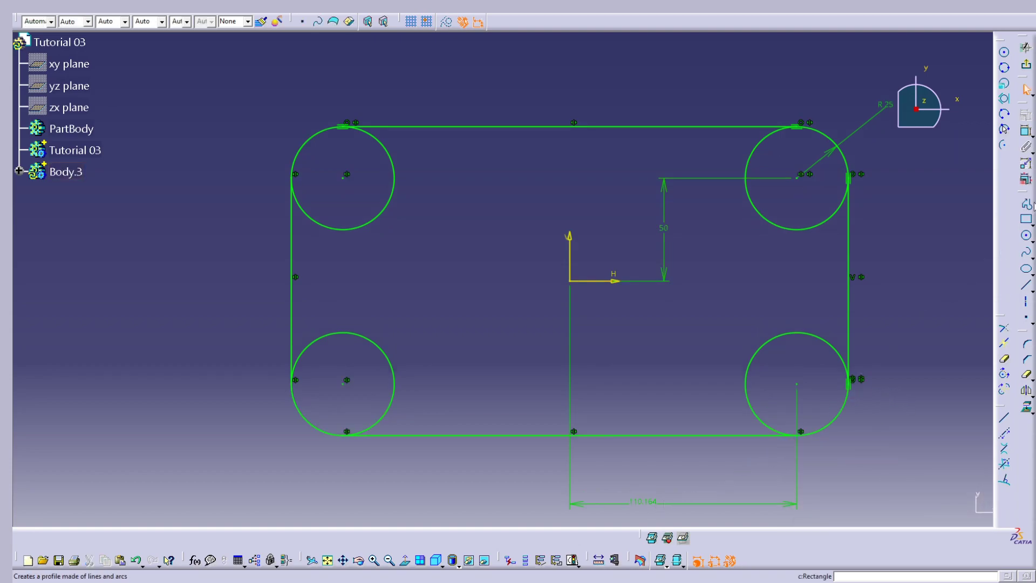
Set the horizontal dimension between the lower-right circle's center and the vertical axis to 130/2 mm
left_click(646, 506)
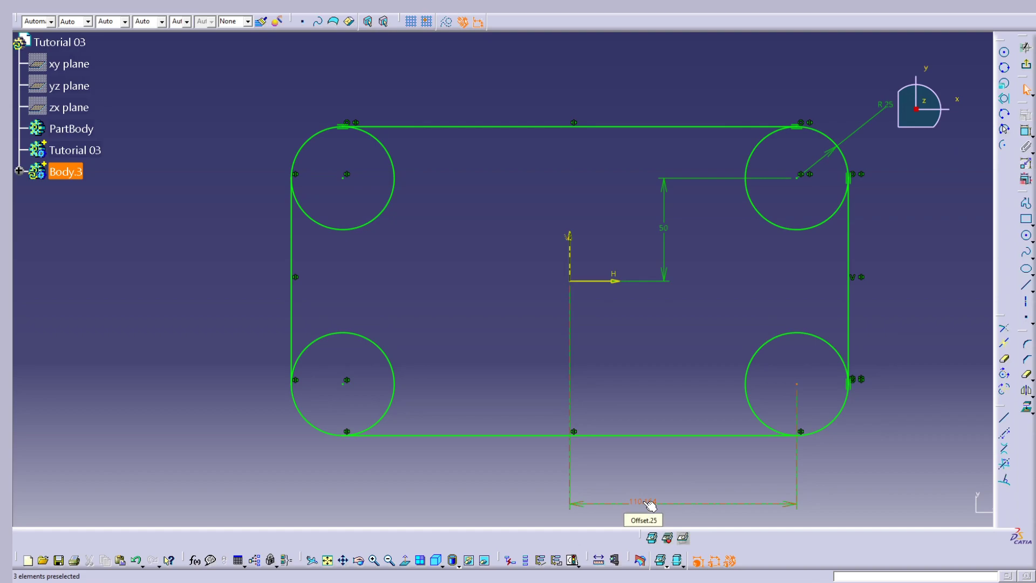
double_click(645, 505)
type("13")
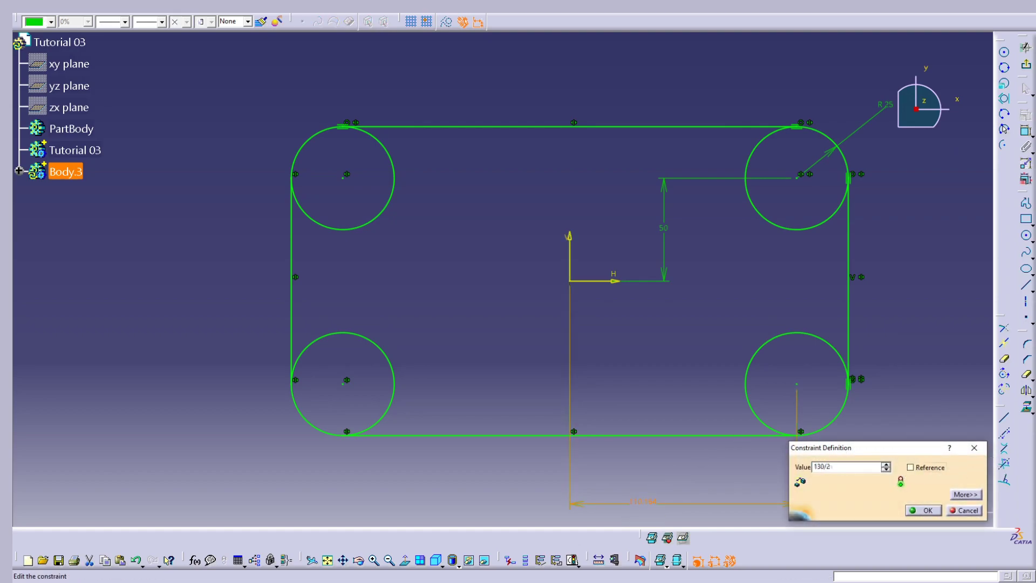
type("0/2")
key("Return")
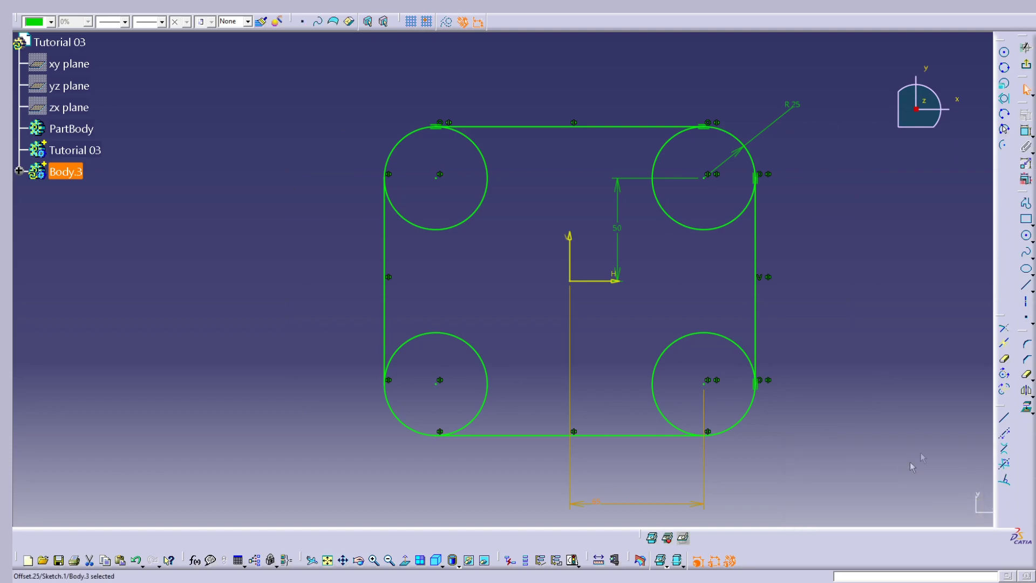
left_click(858, 255)
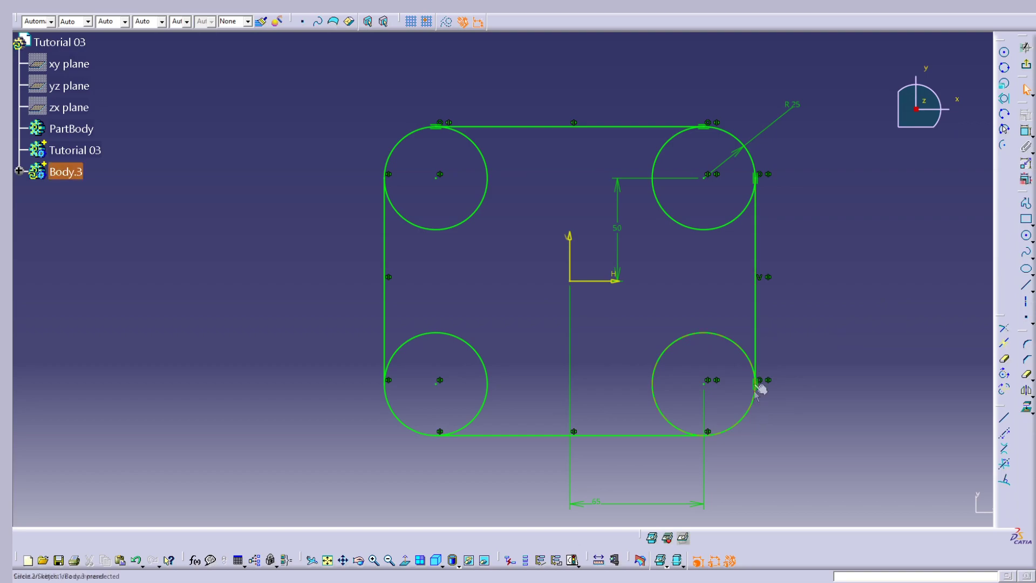
Quick-trim the inner portions of all four corner circles, keeping only the outer tangent arcs as rounded corners
left_click(1005, 361)
left_click(1005, 361)
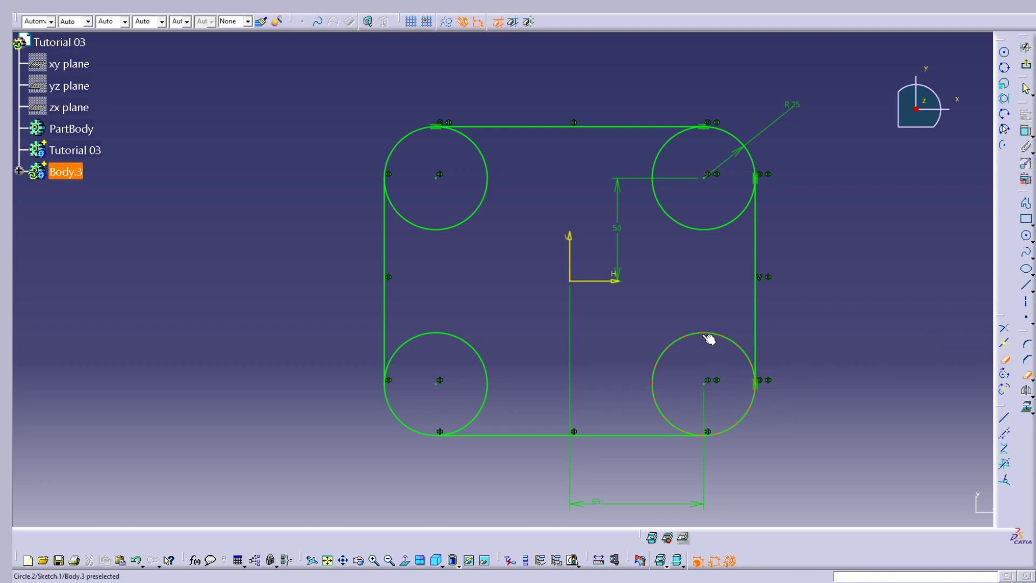
left_click(709, 339)
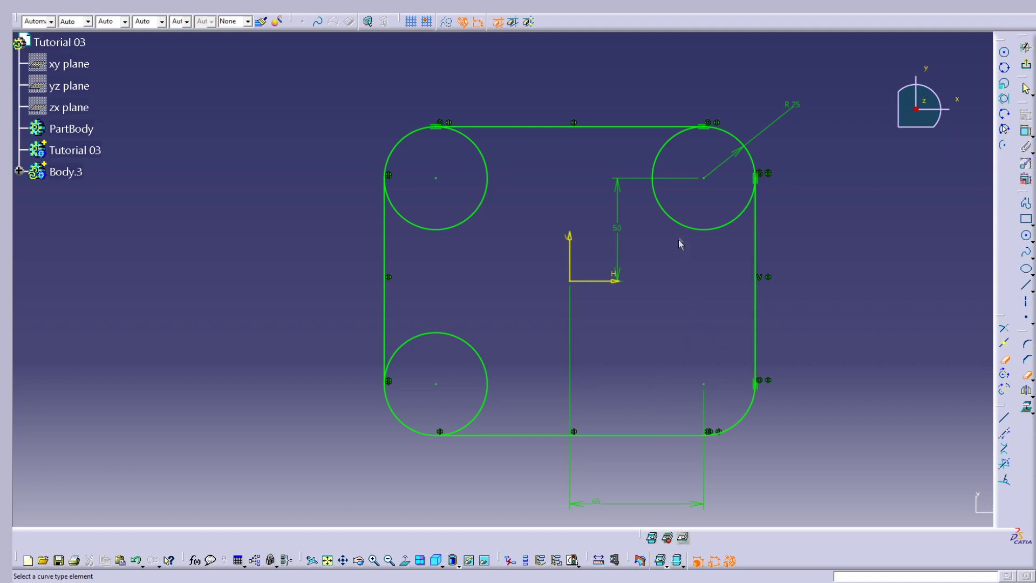
left_click(674, 222)
left_click(473, 214)
left_click(441, 335)
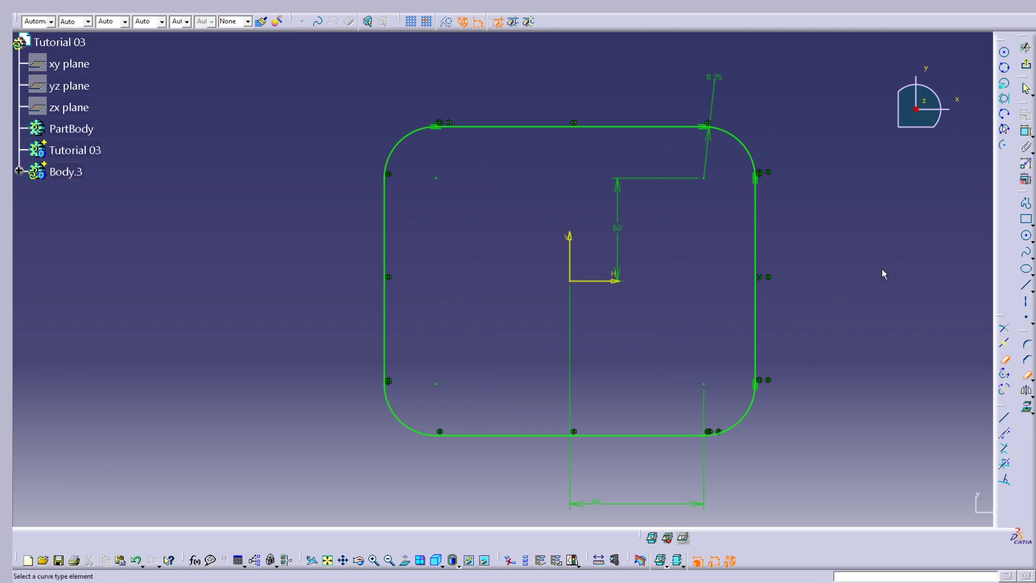
key("Escape")
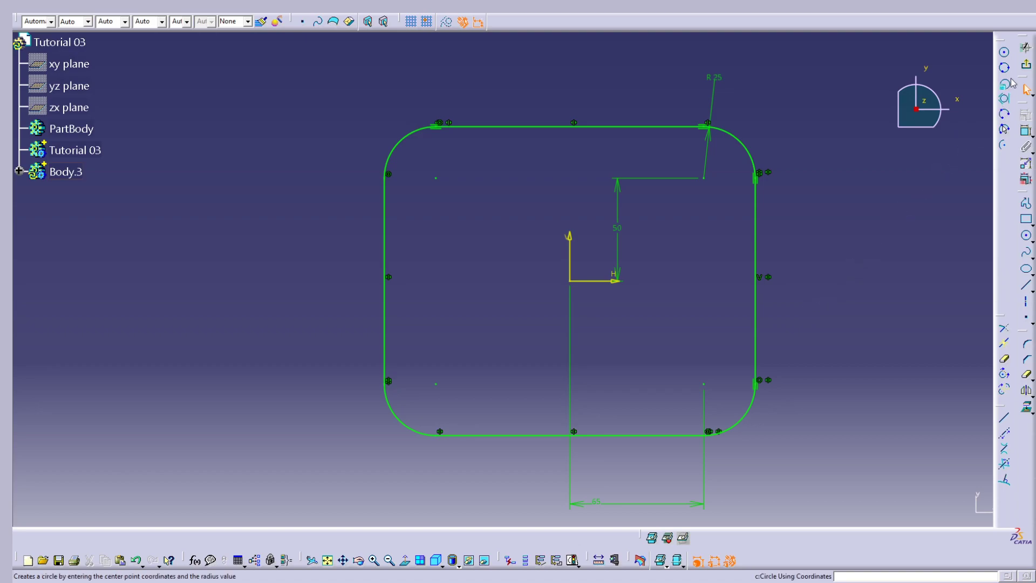
Exit the sketch to the 3D part view and expand Body.3 in the specification tree
left_click(1027, 65)
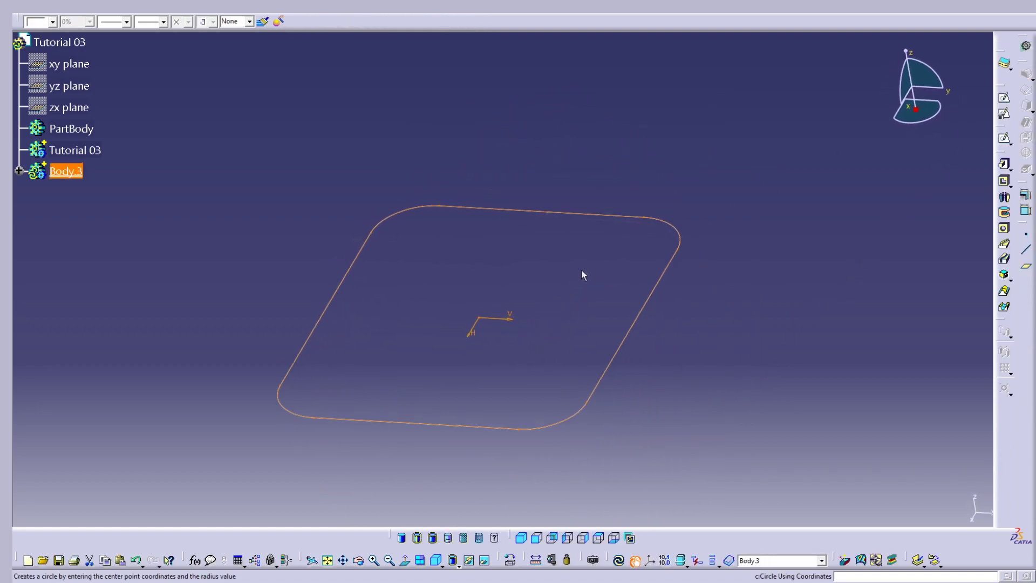
left_click(283, 245)
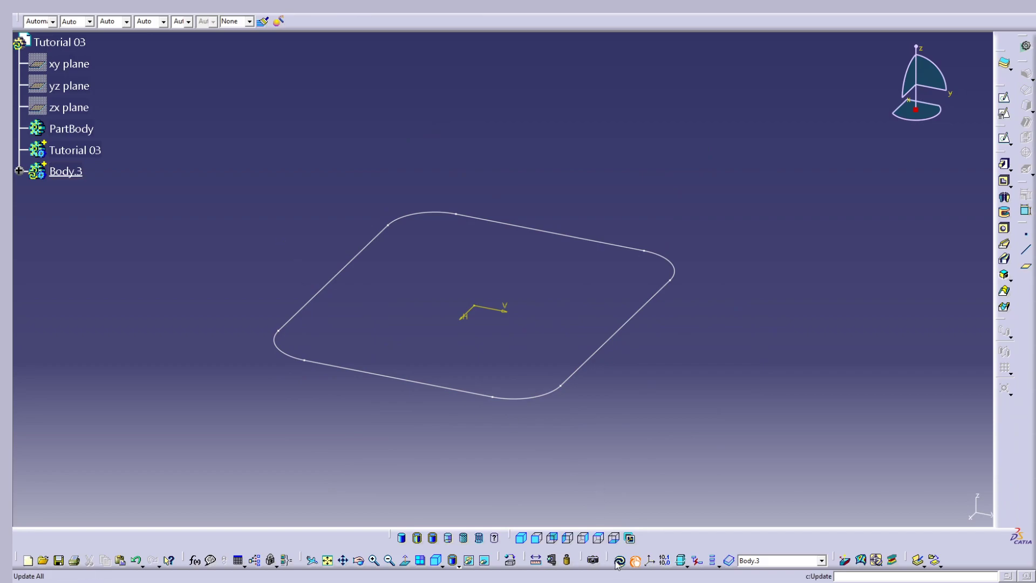
double_click(72, 174)
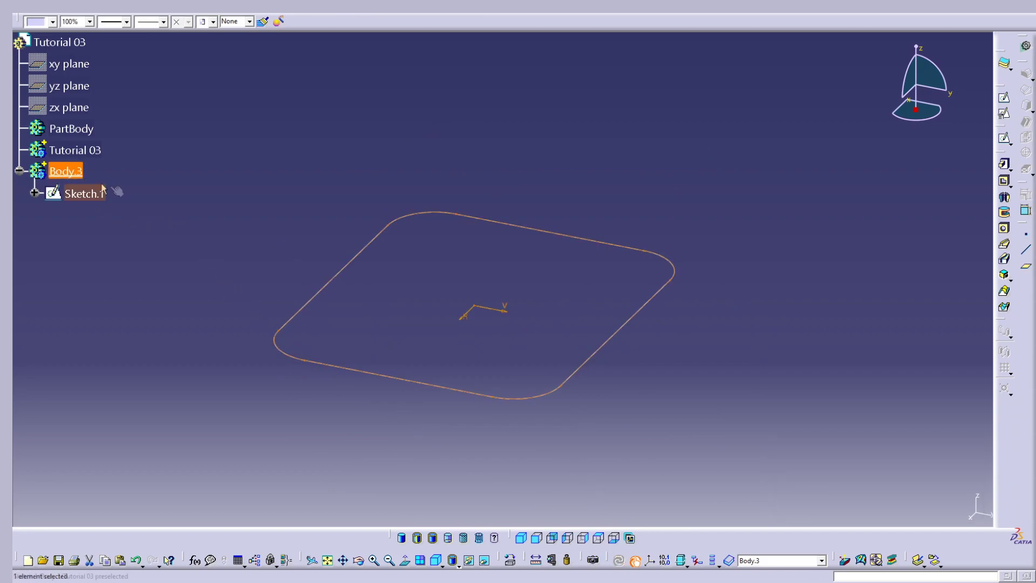
left_click(212, 223)
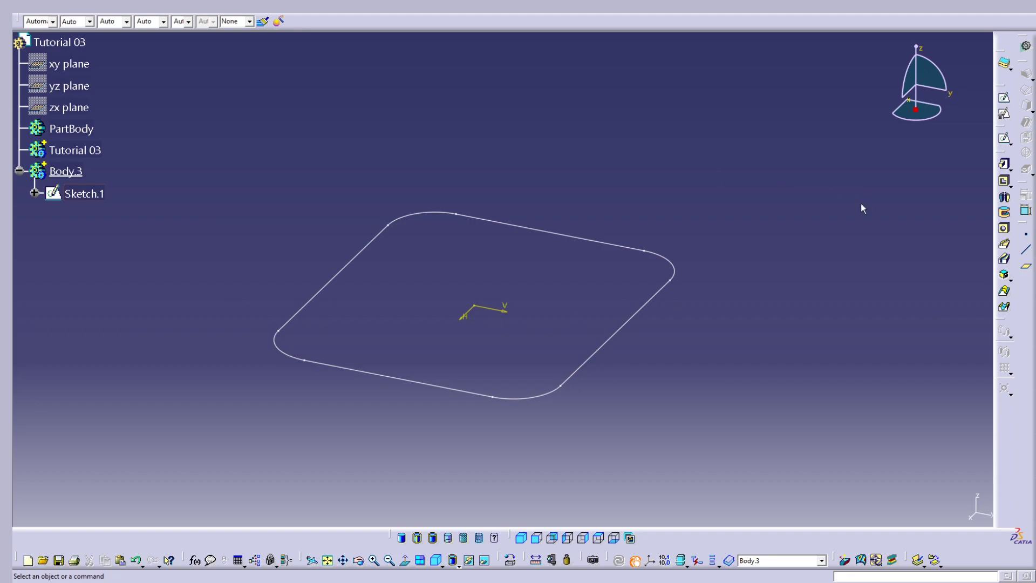
Create a 10 mm long Pad from the rounded rectangular sketch in Body.3
left_click(1004, 164)
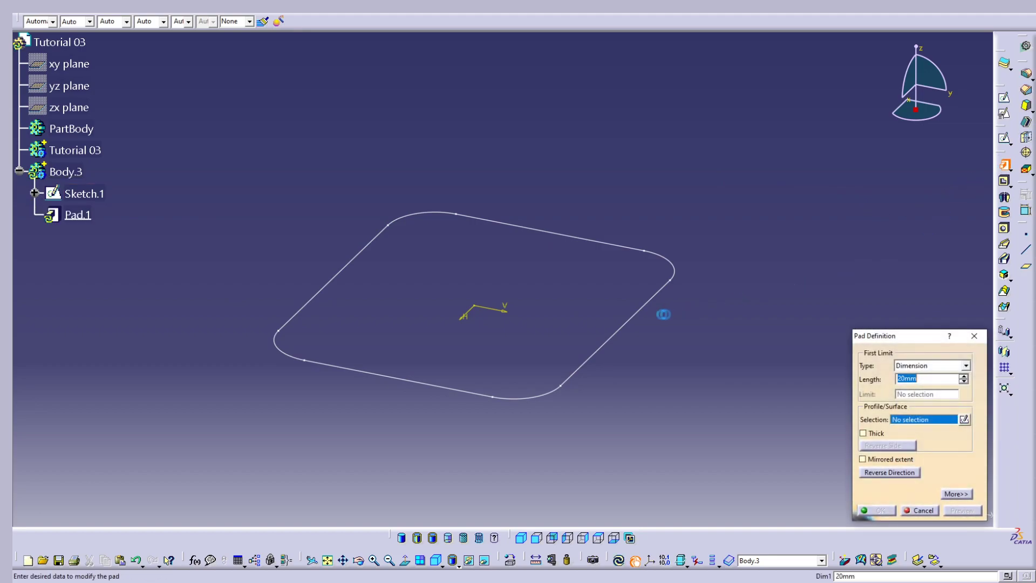
left_click(636, 323)
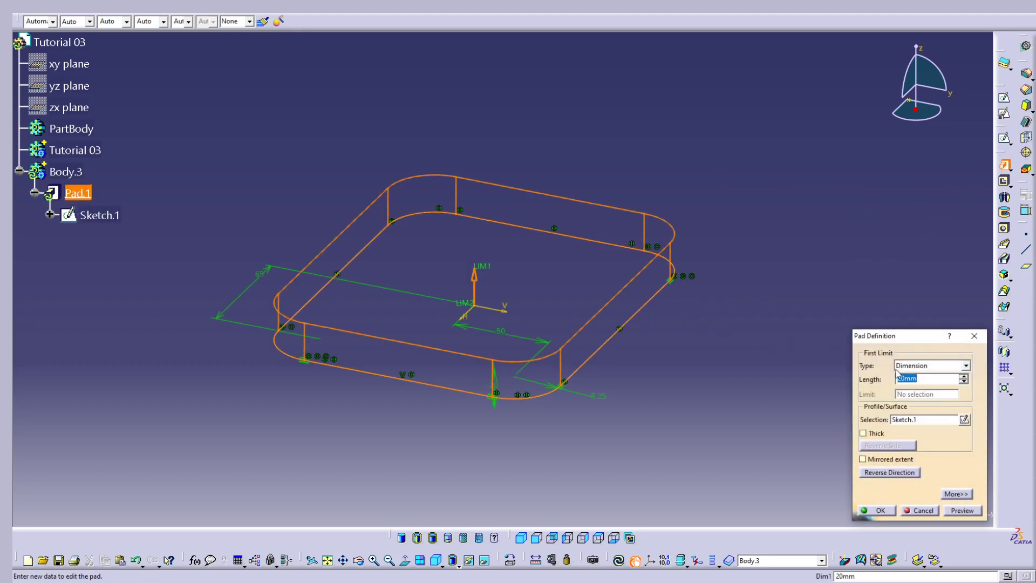
type("10")
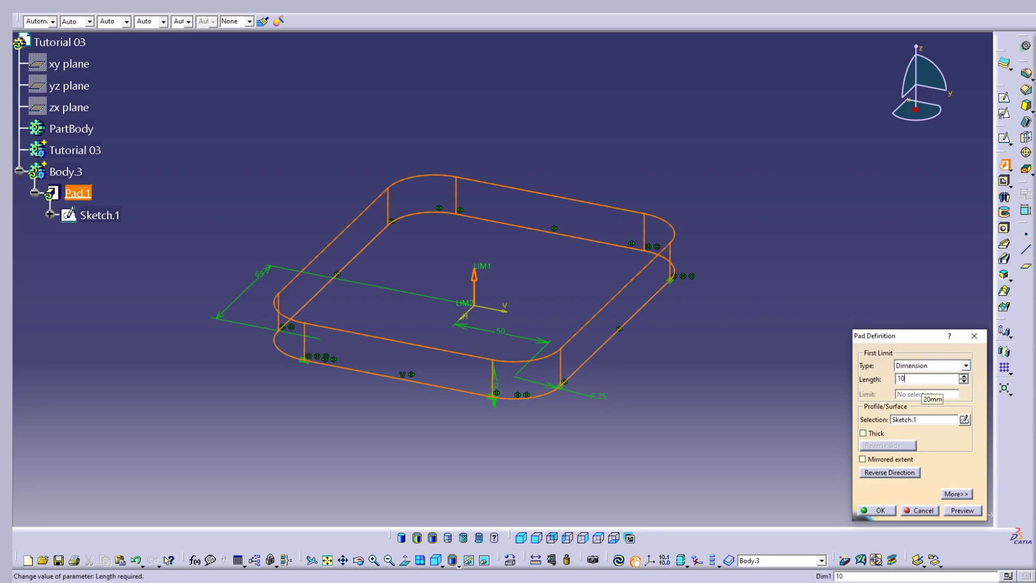
key("Return")
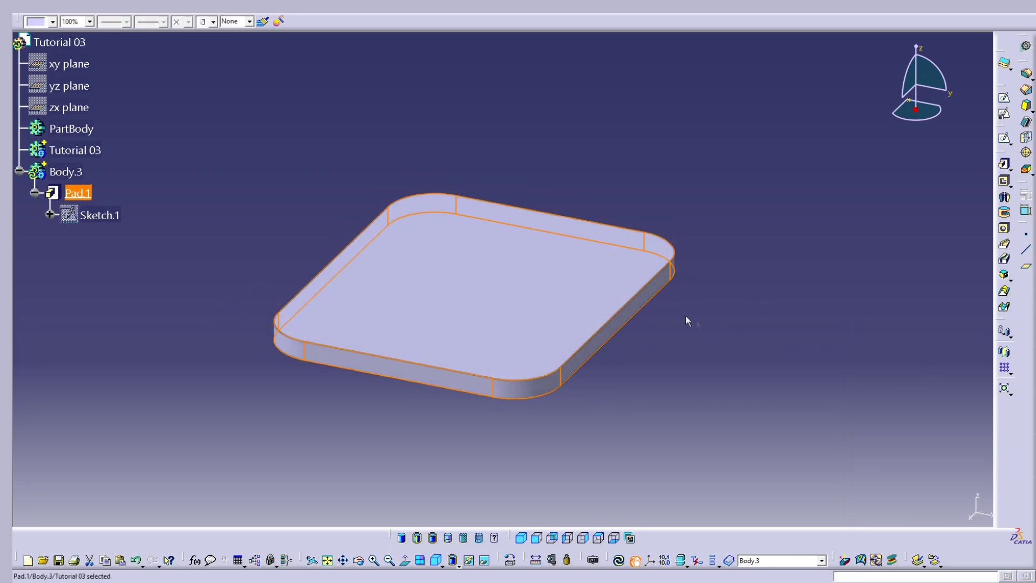
middle_click_drag(565, 319, 453, 467)
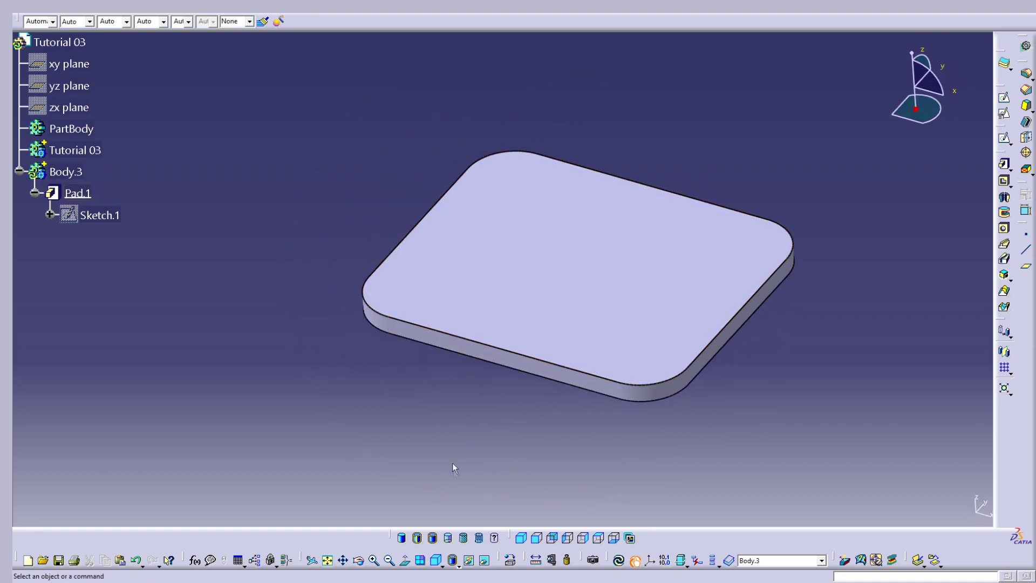
Define the Tutorial 03 body as the in-work object and add Body.3 to it with the Boolean Add operation
right_click(81, 151)
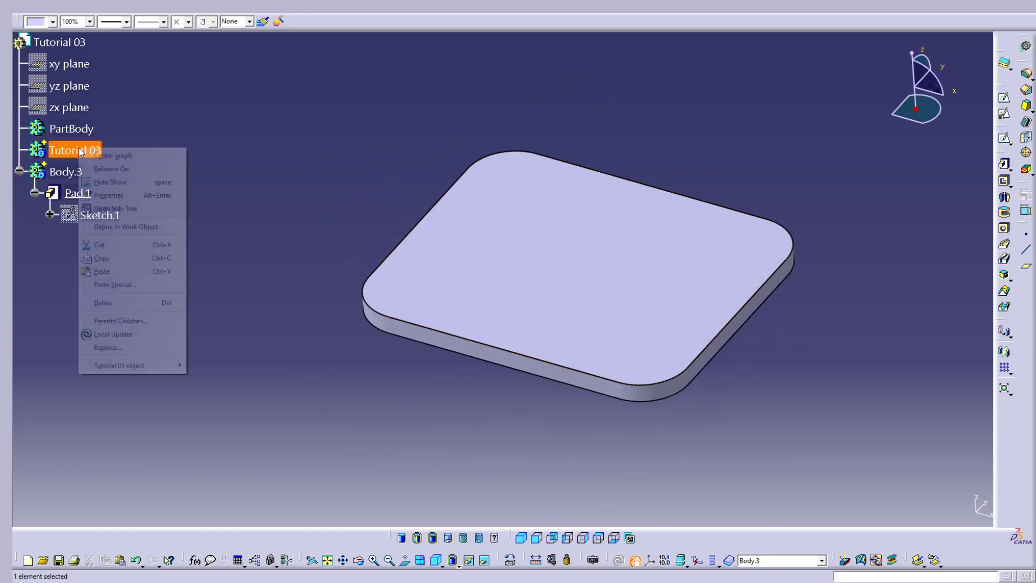
left_click(138, 227)
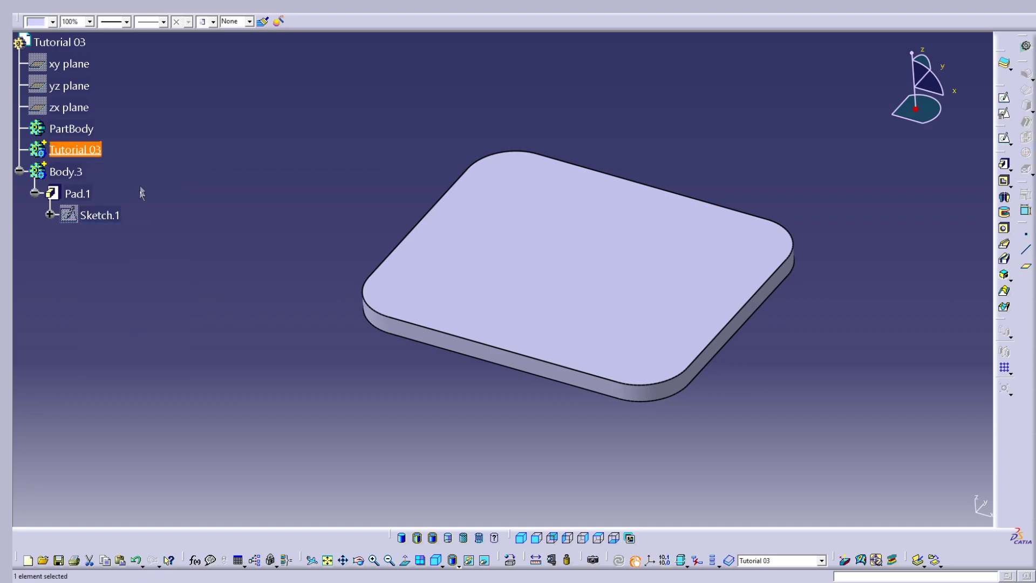
right_click(67, 173)
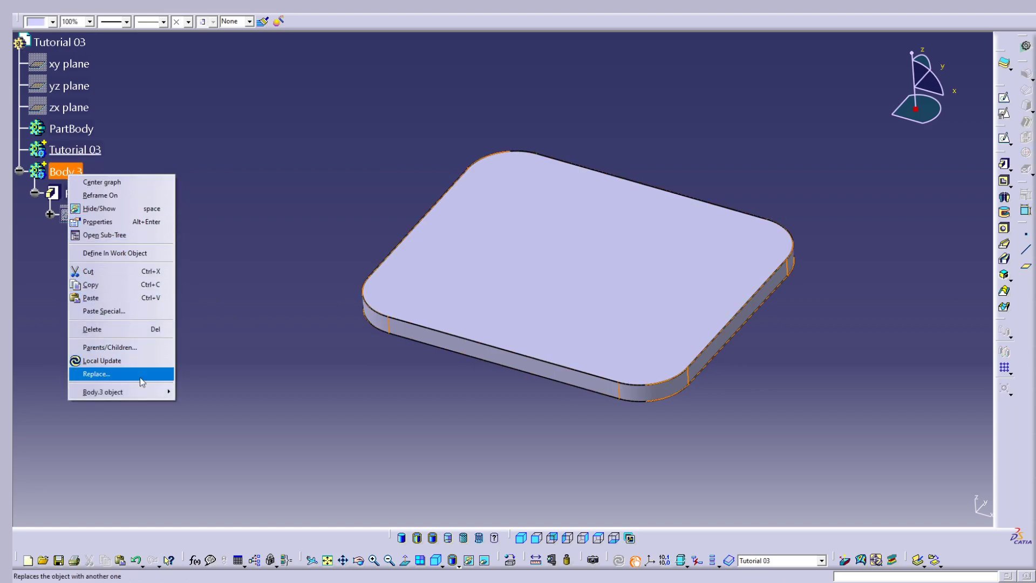
mouse_move(137, 393)
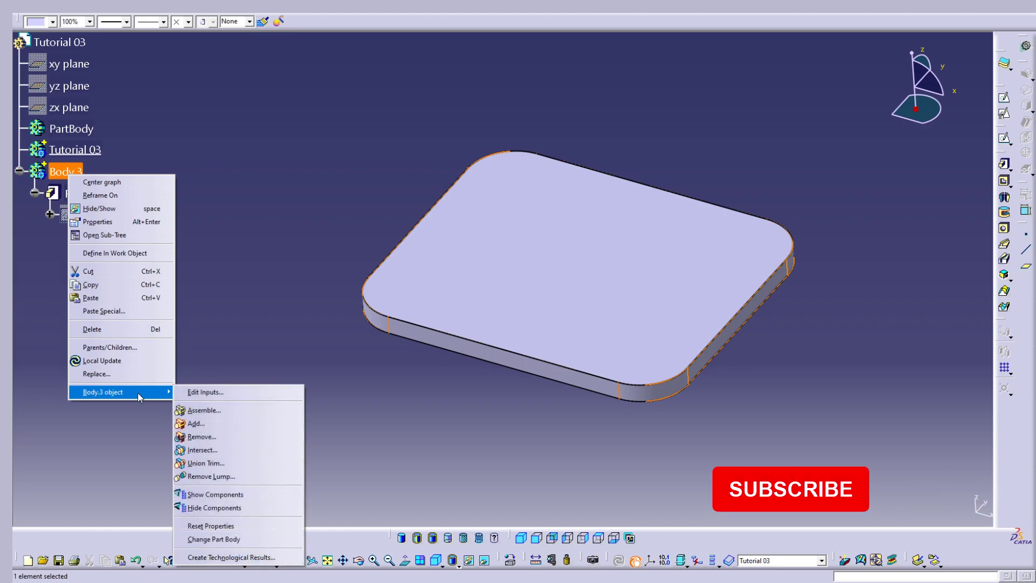
left_click(203, 423)
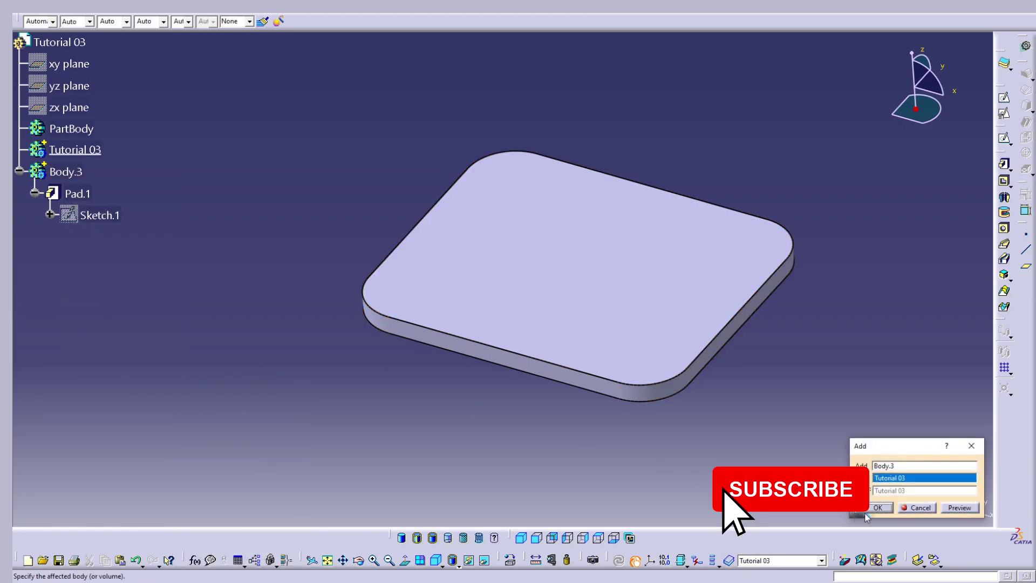
left_click(873, 509)
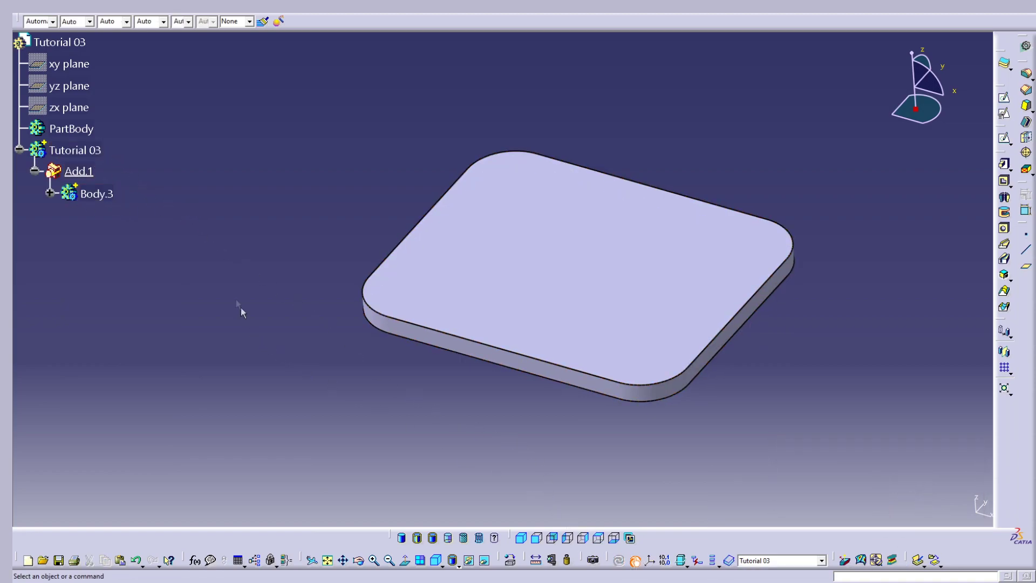
Insert a new body into the part and define it as the in-work object
left_click(195, 12)
left_click(197, 28)
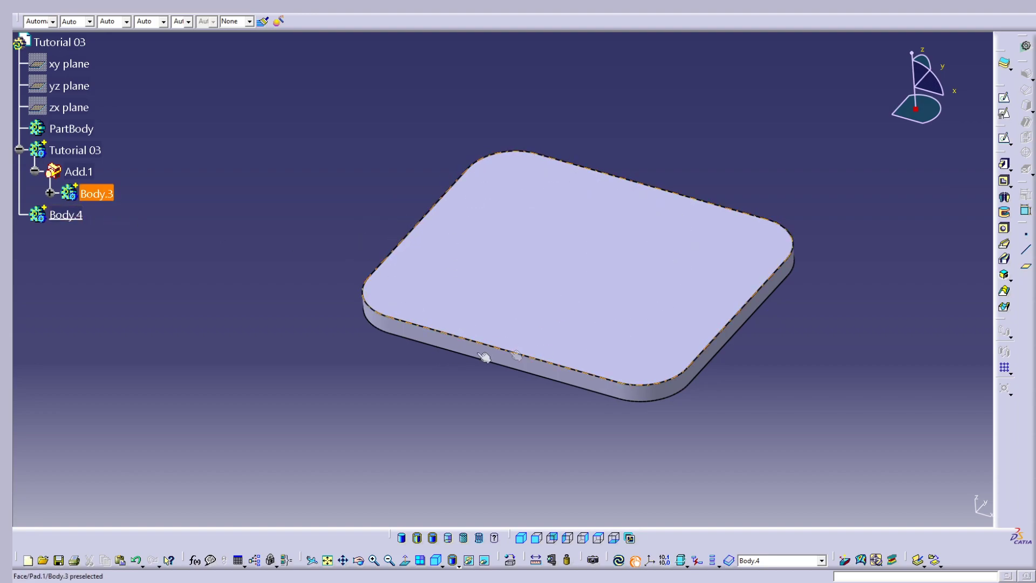
right_click(79, 216)
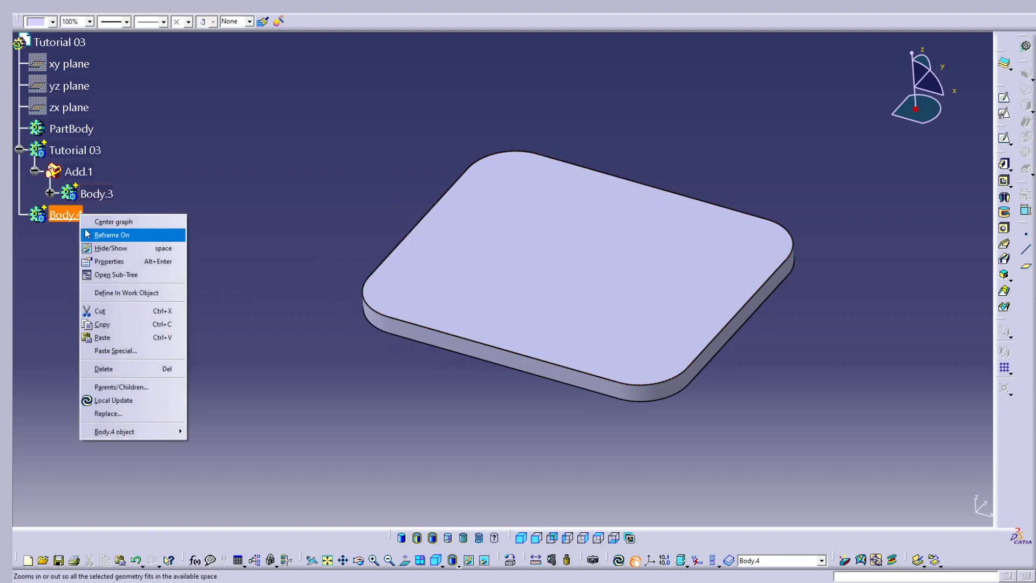
left_click(110, 293)
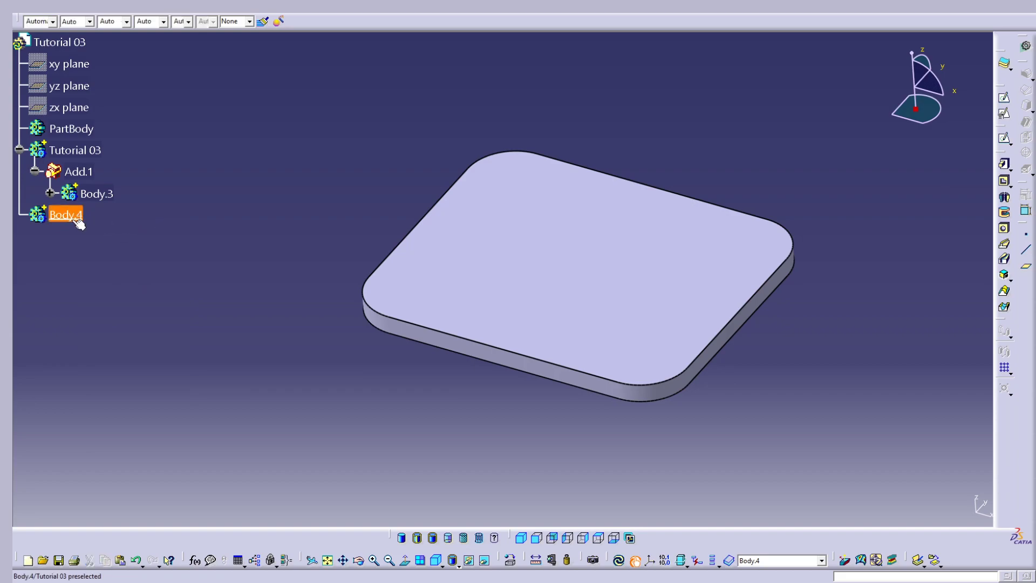
left_click(266, 220)
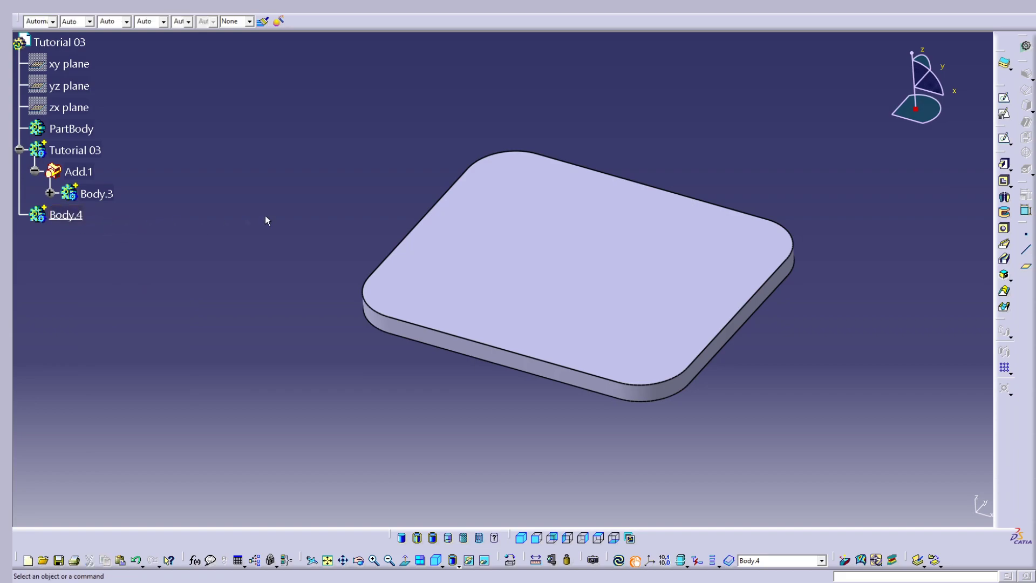
left_click(1005, 99)
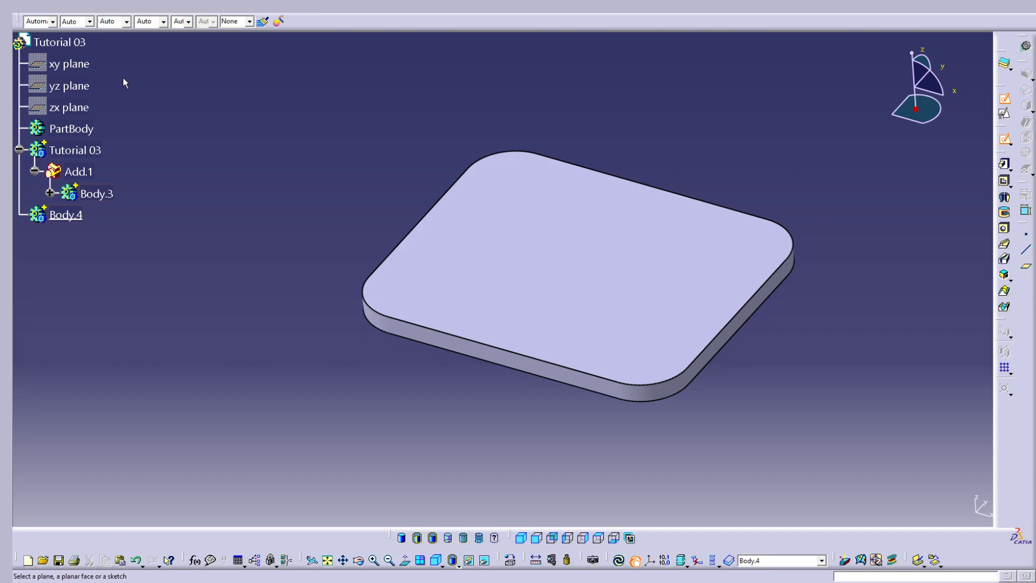
key("Escape")
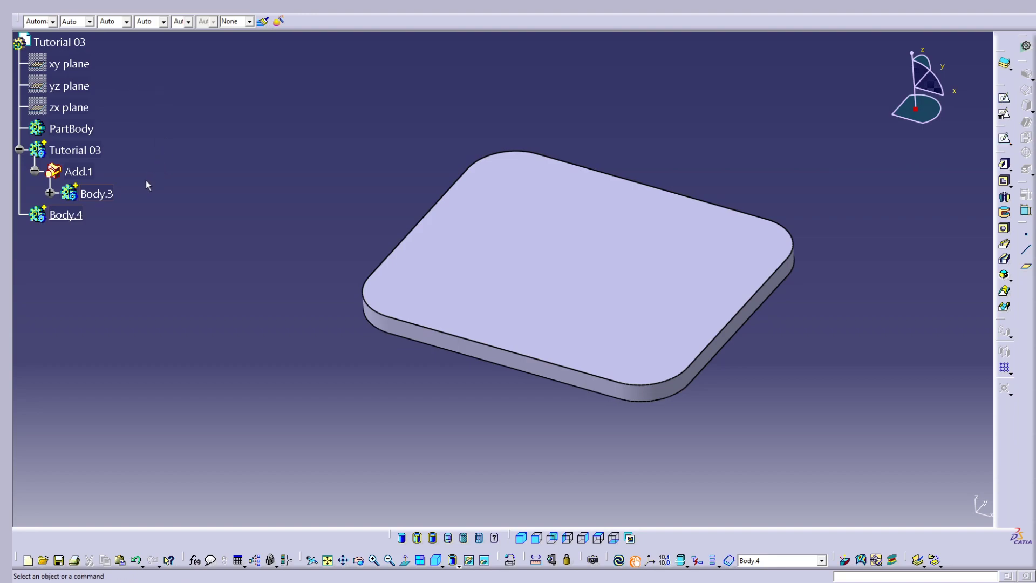
Copy the rounded rectangle sketch from Pad.1 of Body.3, paste it into Body.4, and expand Body.4 in the tree
double_click(110, 197)
left_click(160, 226)
right_click(134, 237)
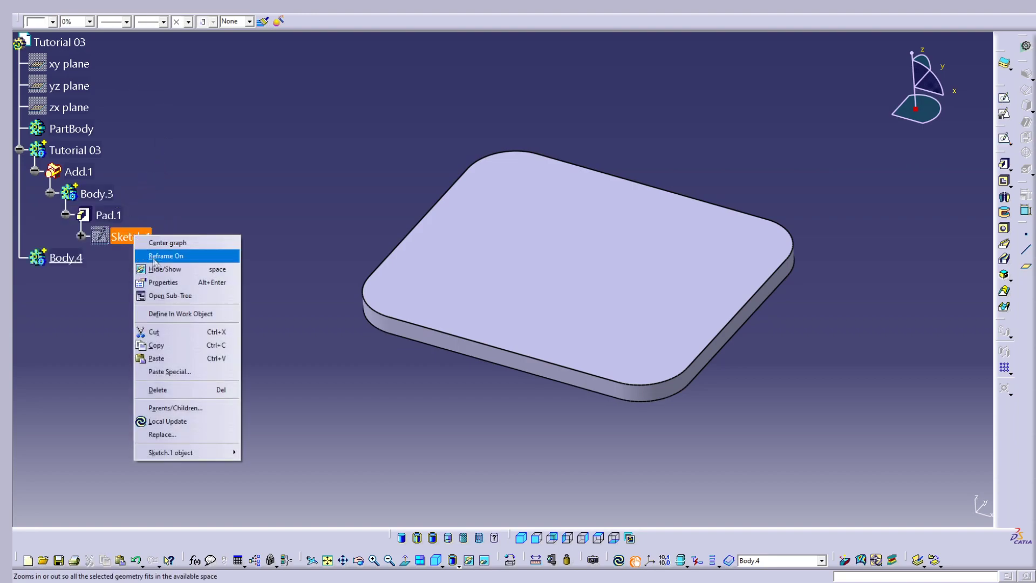
left_click(174, 349)
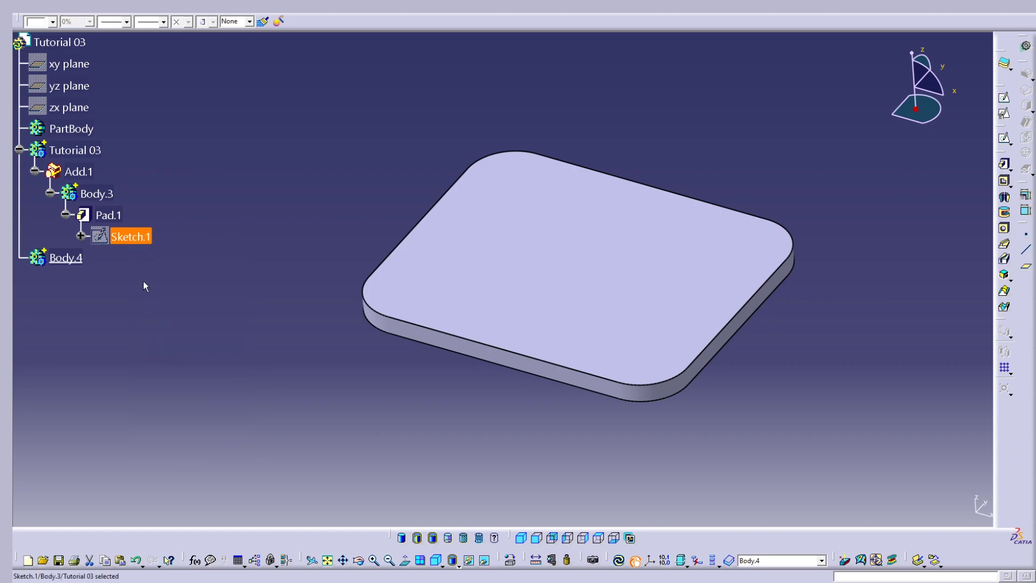
right_click(66, 259)
left_click(108, 384)
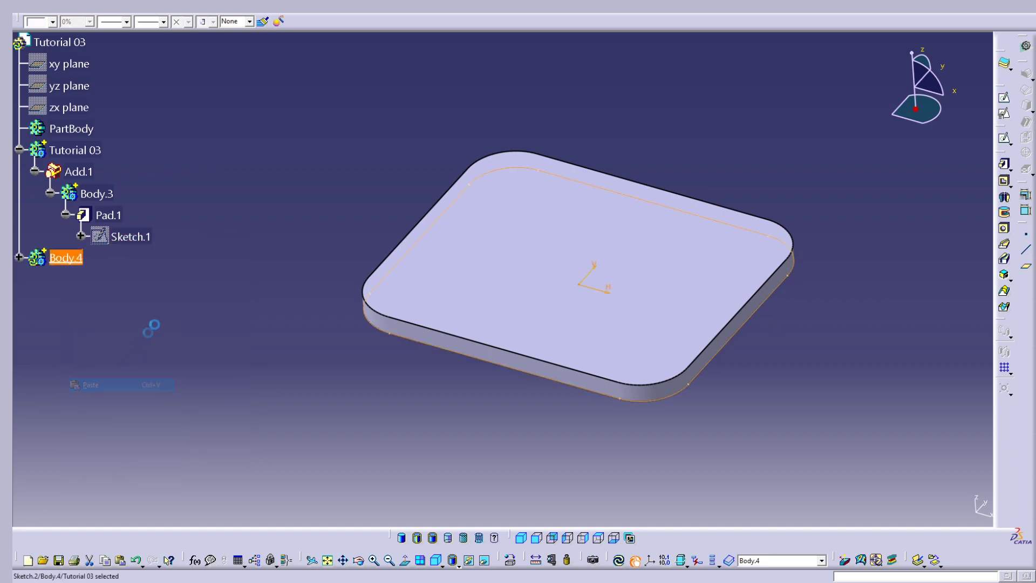
double_click(64, 253)
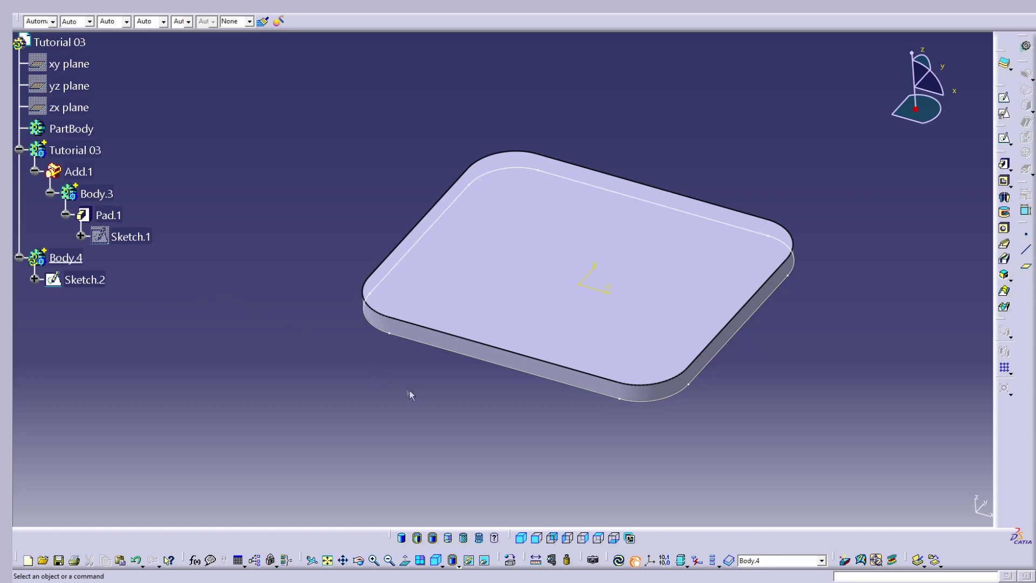
Open Sketch.2 in Body.4 for editing and show the 3D background geometry in low light
double_click(97, 282)
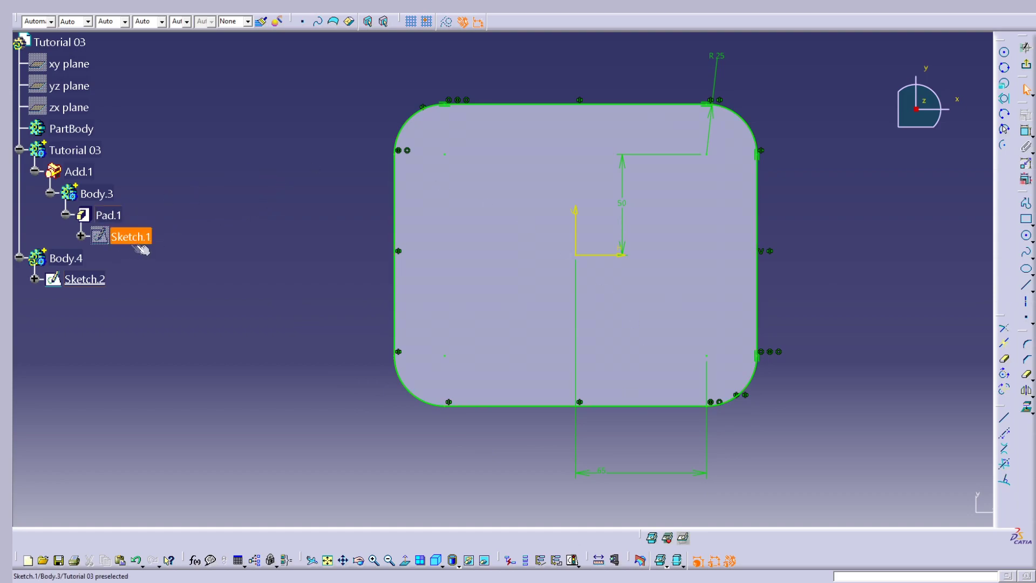
left_click(668, 539)
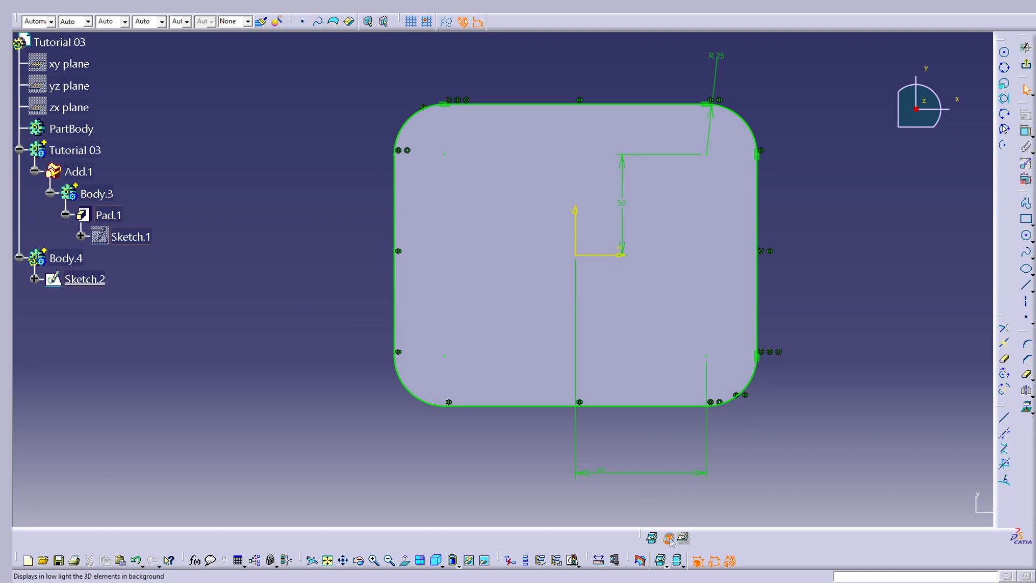
left_click_drag(470, 204, 521, 277)
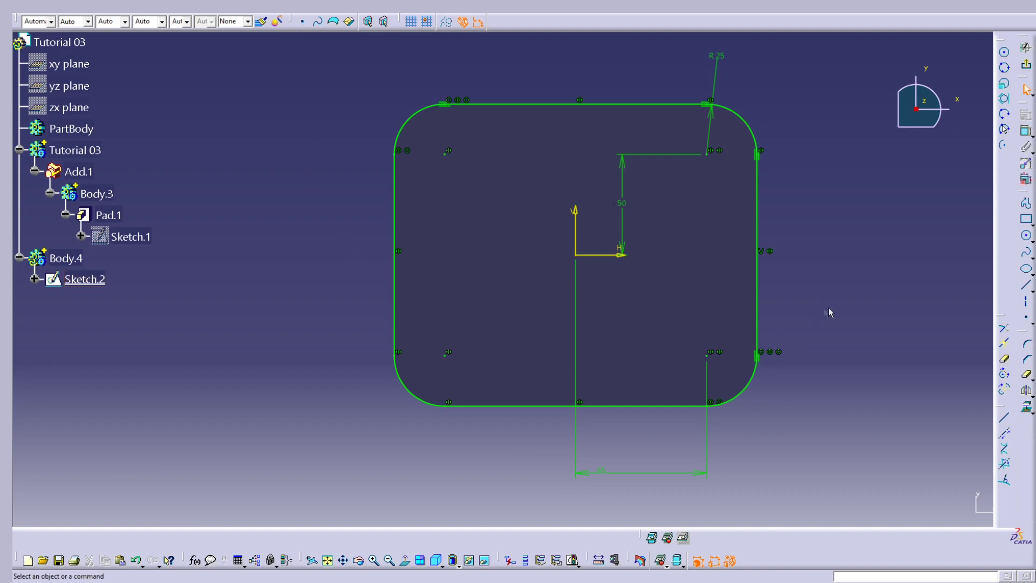
Convert all eight lines and corner arcs of the rounded rectangle outline into construction elements
left_click(755, 386)
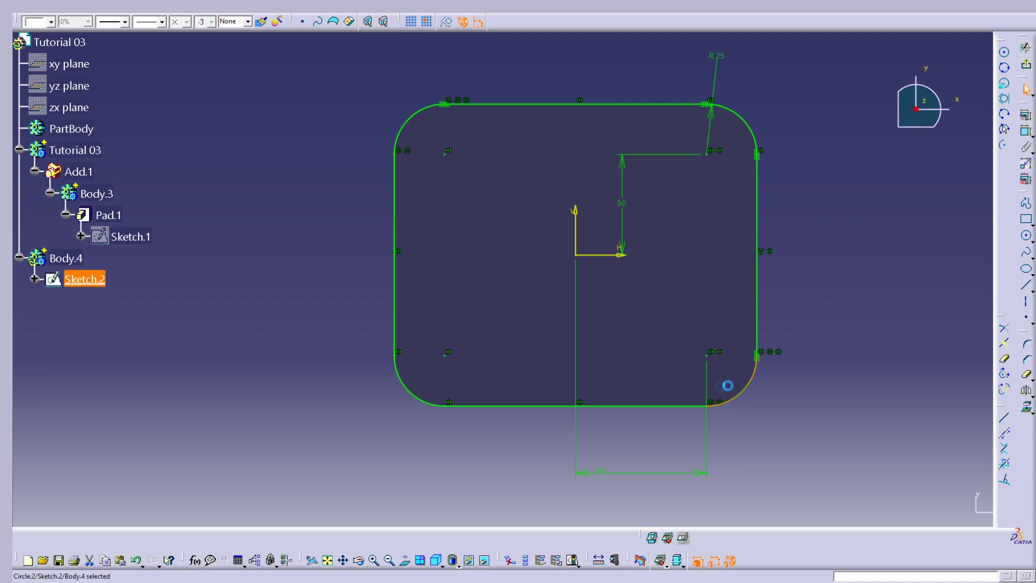
left_click(651, 408, "ctrl")
left_click(405, 386, "ctrl")
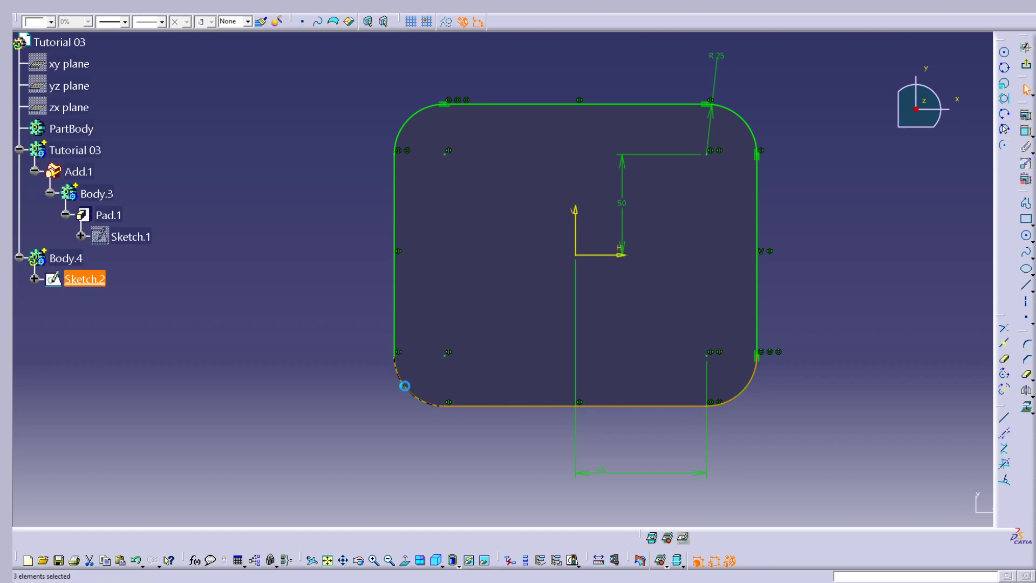
left_click(426, 115, "ctrl")
left_click(520, 105, "ctrl")
left_click(750, 125, "ctrl")
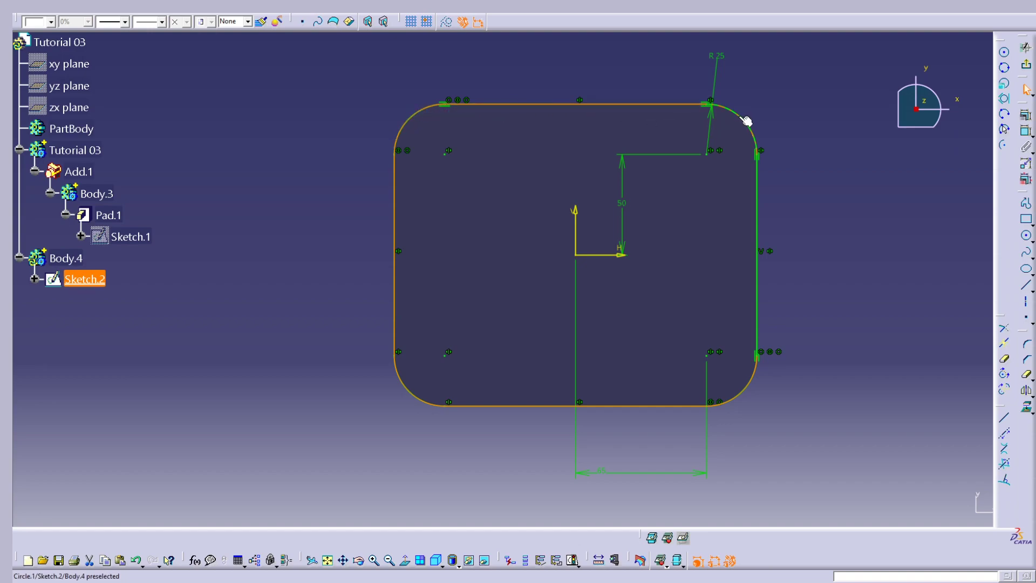
left_click(758, 183, "ctrl")
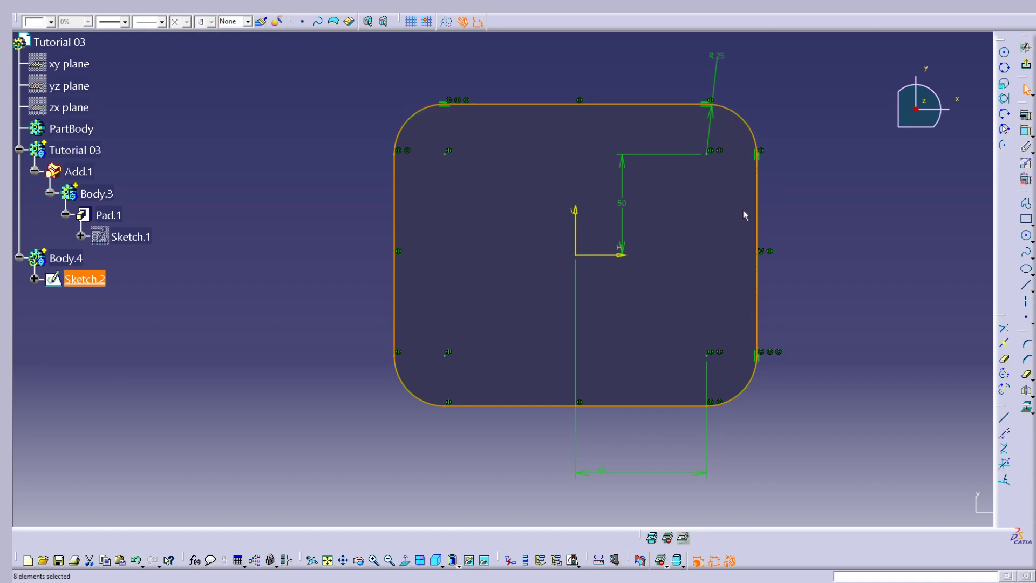
left_click(451, 26)
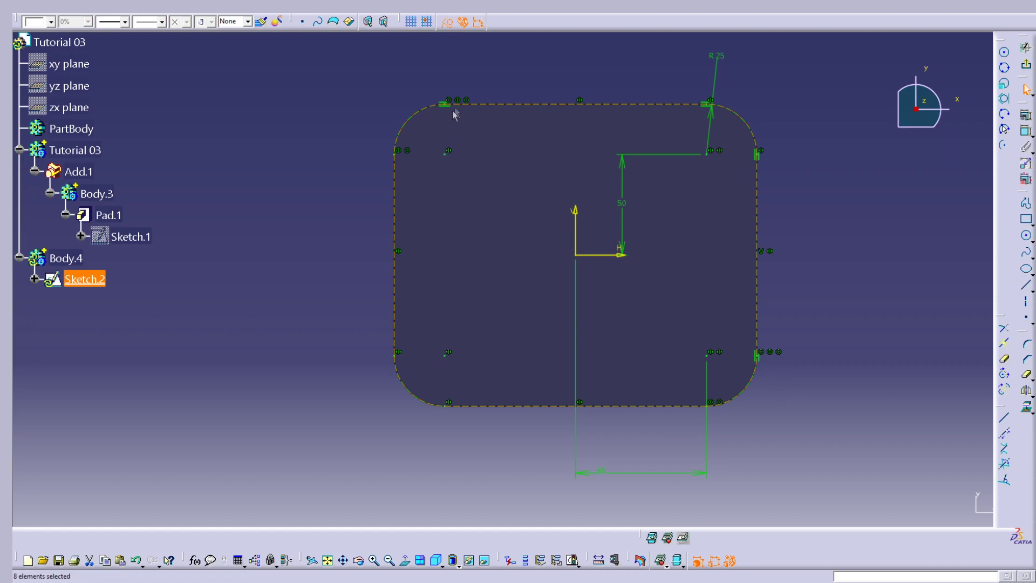
left_click(794, 134)
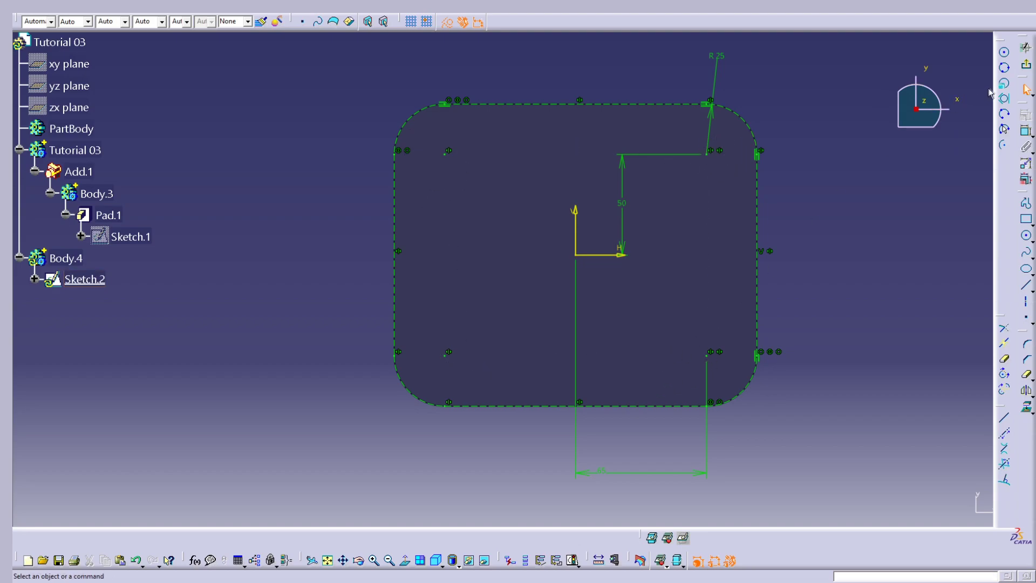
Sketch a circle of about 16.5 mm radius on the upper-right corner arc's centre and make it a standard element
left_click(1004, 52)
left_click(707, 154)
left_click(739, 169)
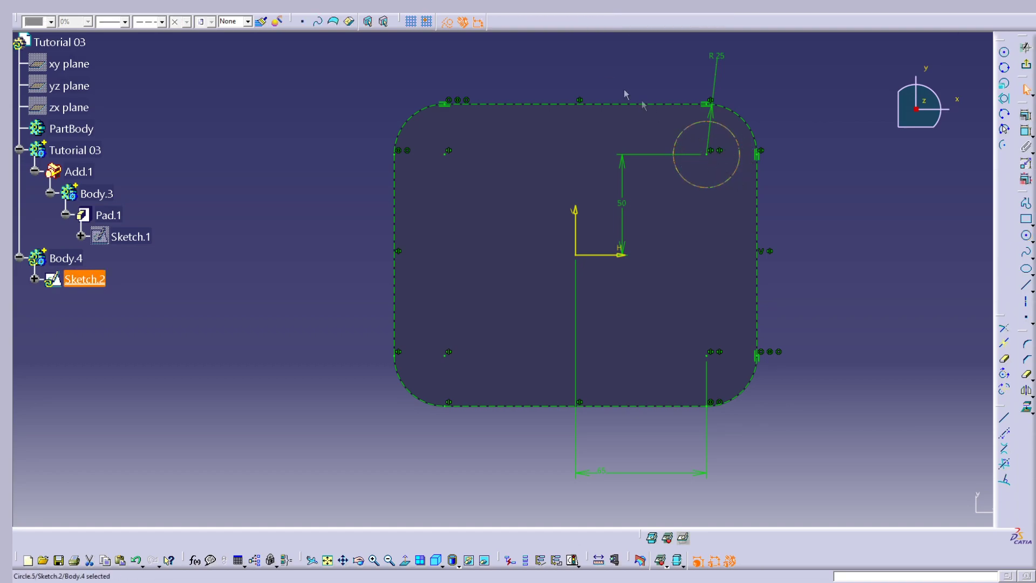
left_click(446, 24)
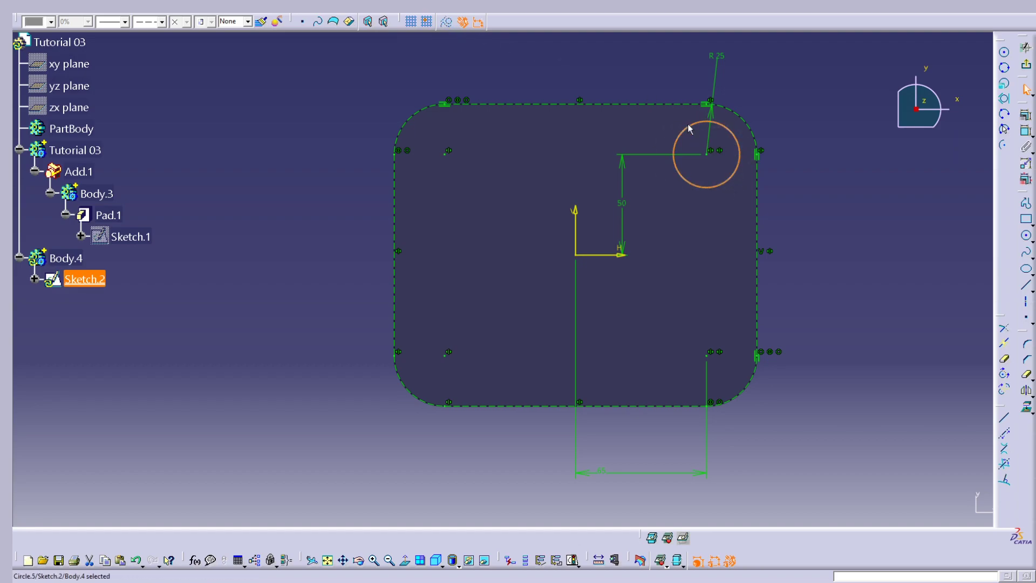
left_click(830, 156)
Dimension the upper-right corner circle and set its radius to 10 mm
left_click(733, 133)
left_click(1027, 131)
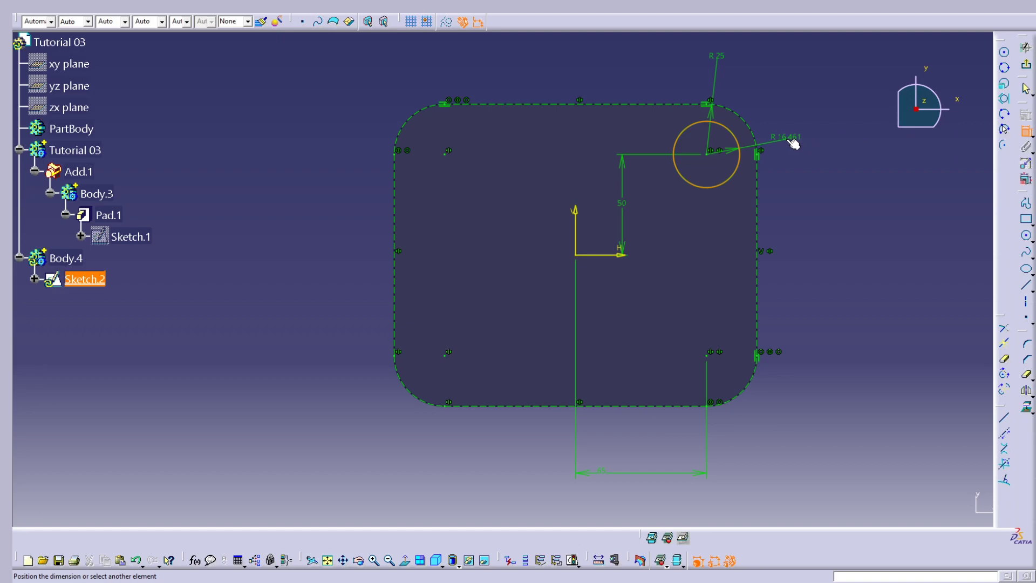
left_click(791, 141)
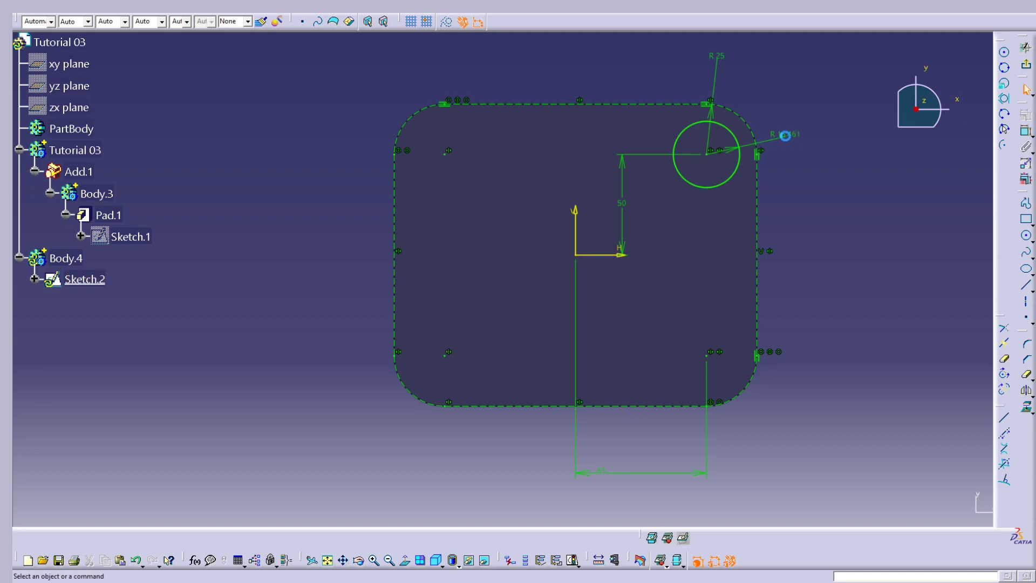
double_click(787, 134)
type("10")
key("Return")
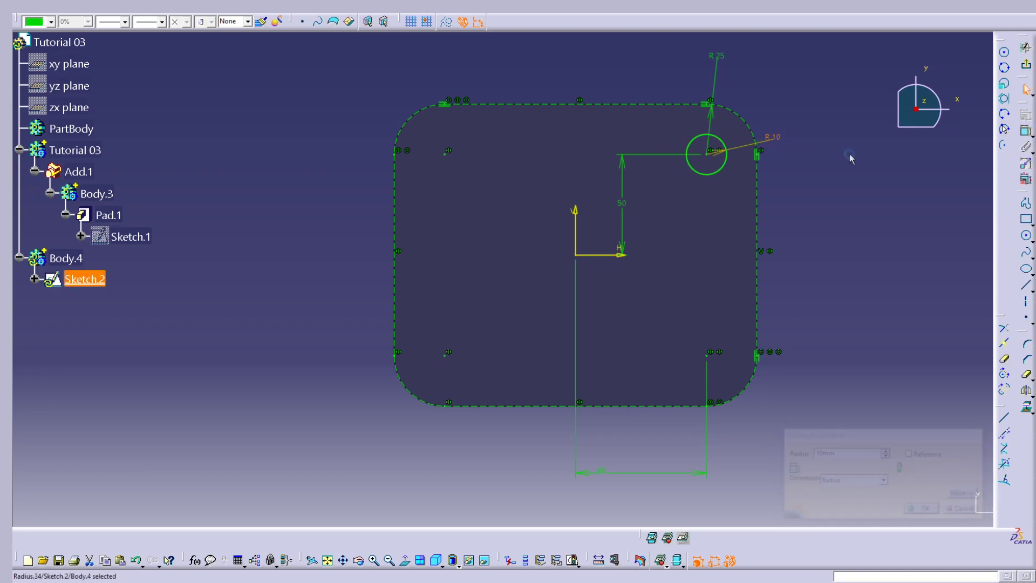
Mirror the upper-right corner circle about the horizontal axis to the lower-right corner
left_click(1027, 390)
left_click(722, 167)
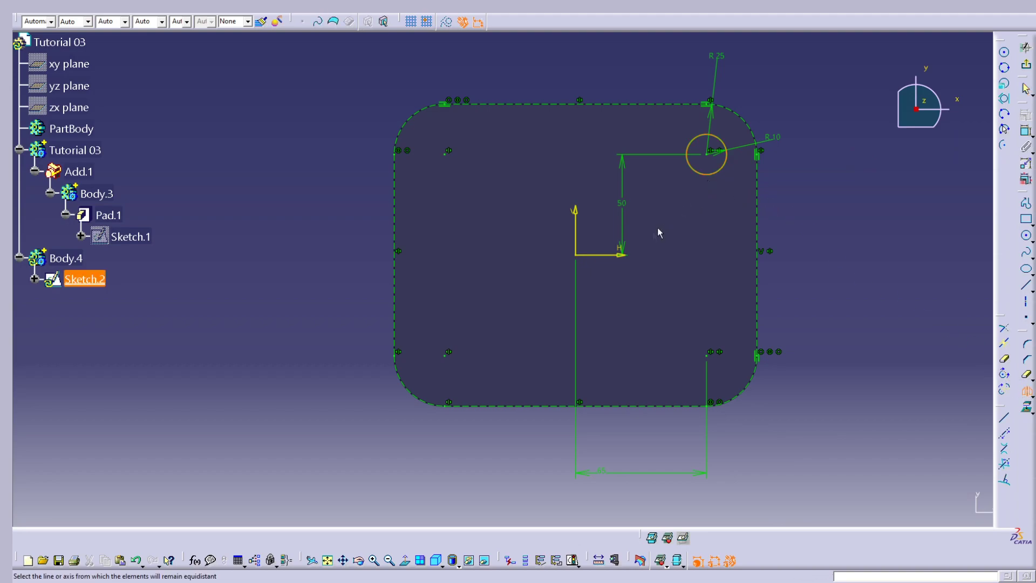
key("ctrl+z")
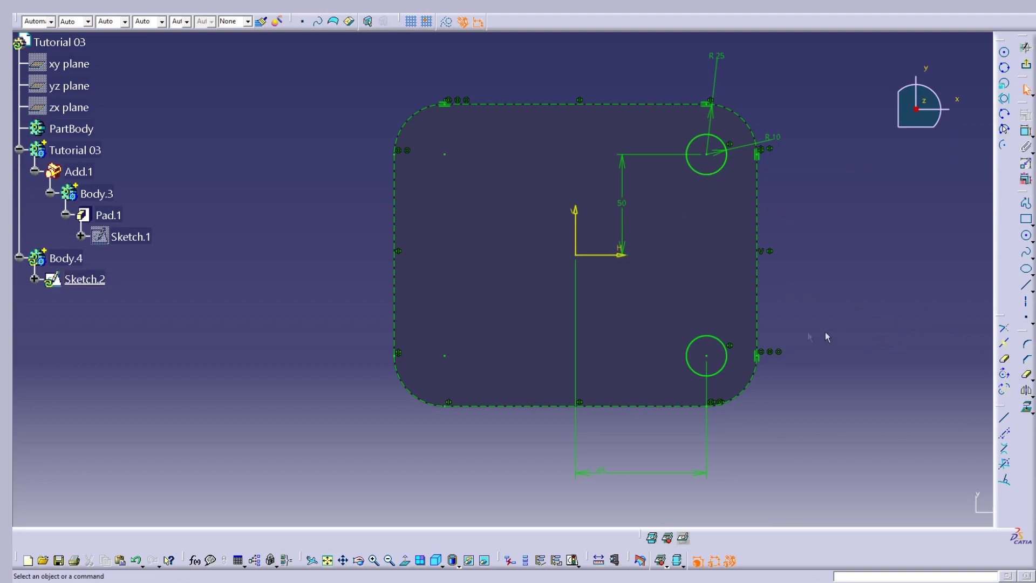
Mirror both right-hand corner circles about the vertical axis to the left corners
left_click(726, 357)
left_click(725, 166, "ctrl")
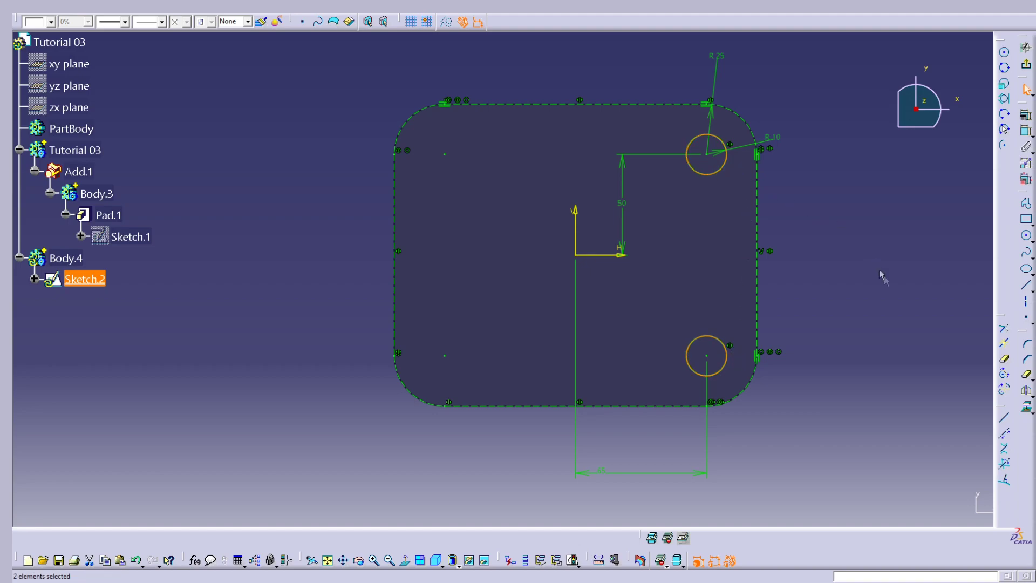
left_click(1026, 391)
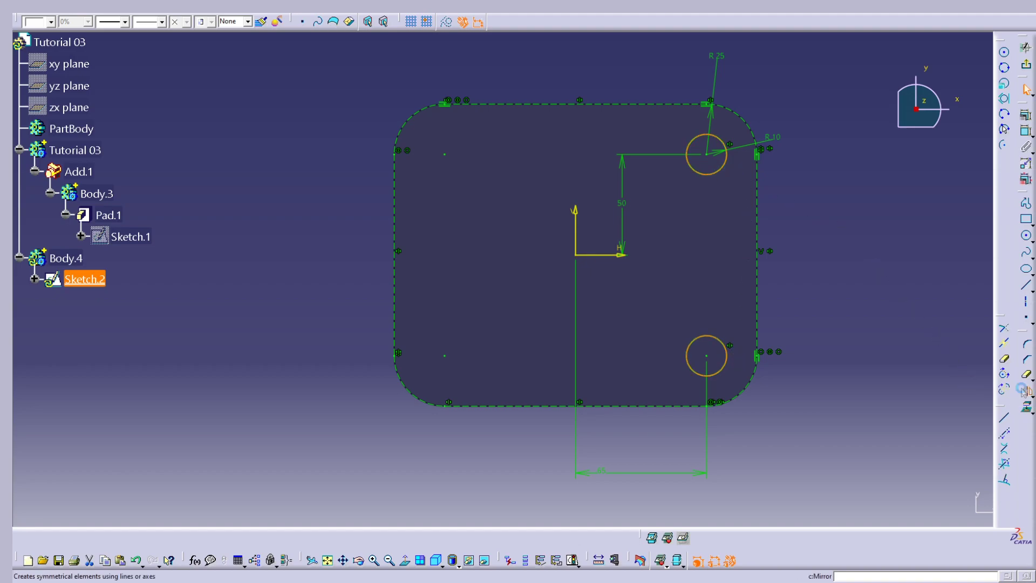
left_click(576, 221)
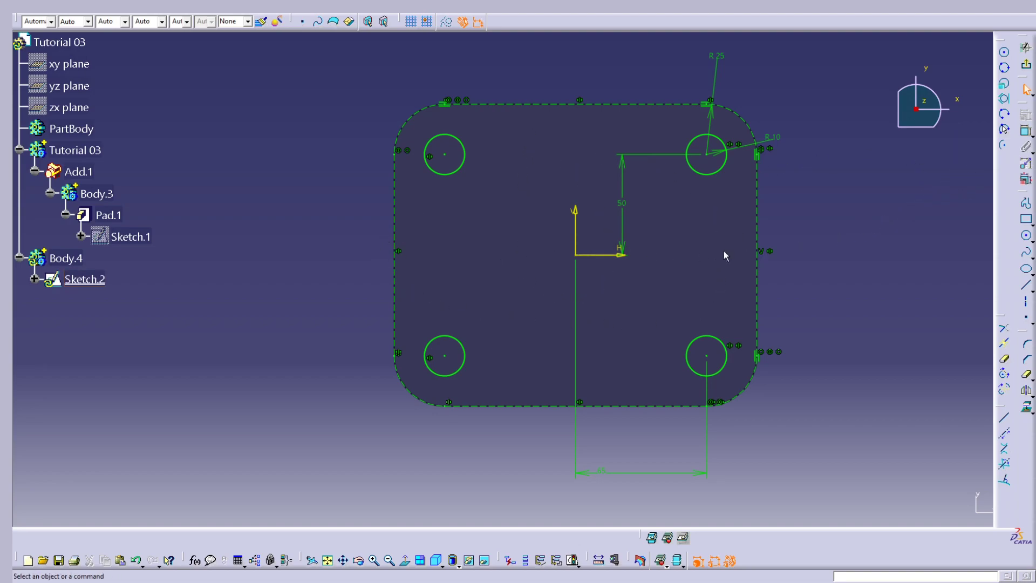
Sketch a circle of about 39.6 mm radius centred on the sketch origin
left_click(1028, 237)
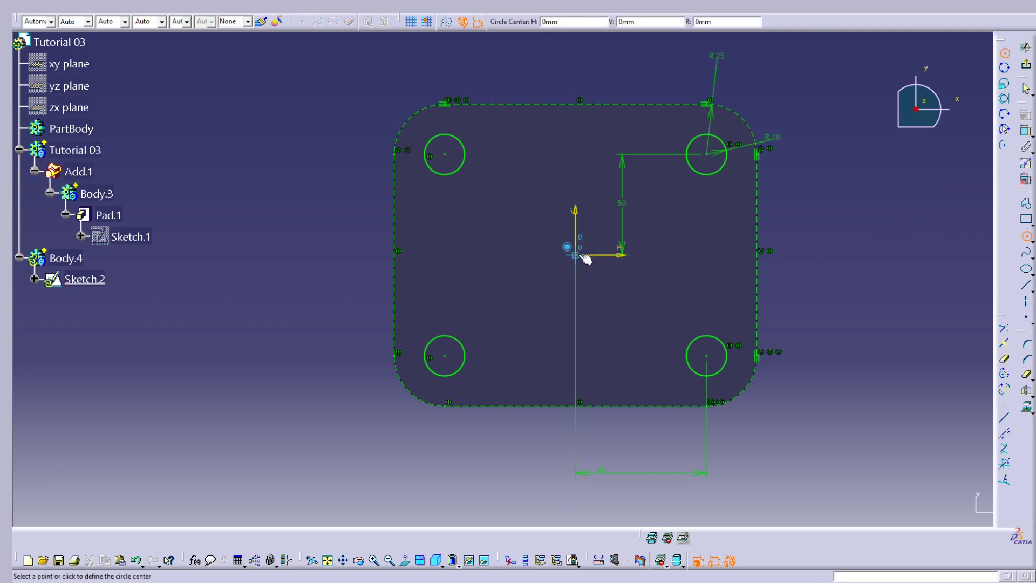
left_click(577, 255)
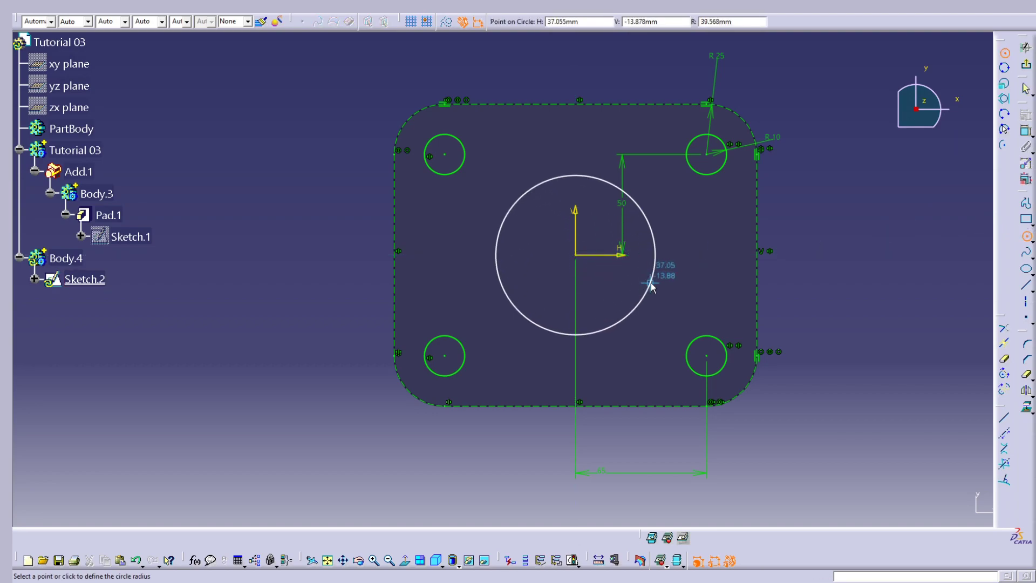
left_click(649, 287)
Dimension the central circle as a diameter and set it to 75 mm
left_click(1026, 132)
left_click(676, 212)
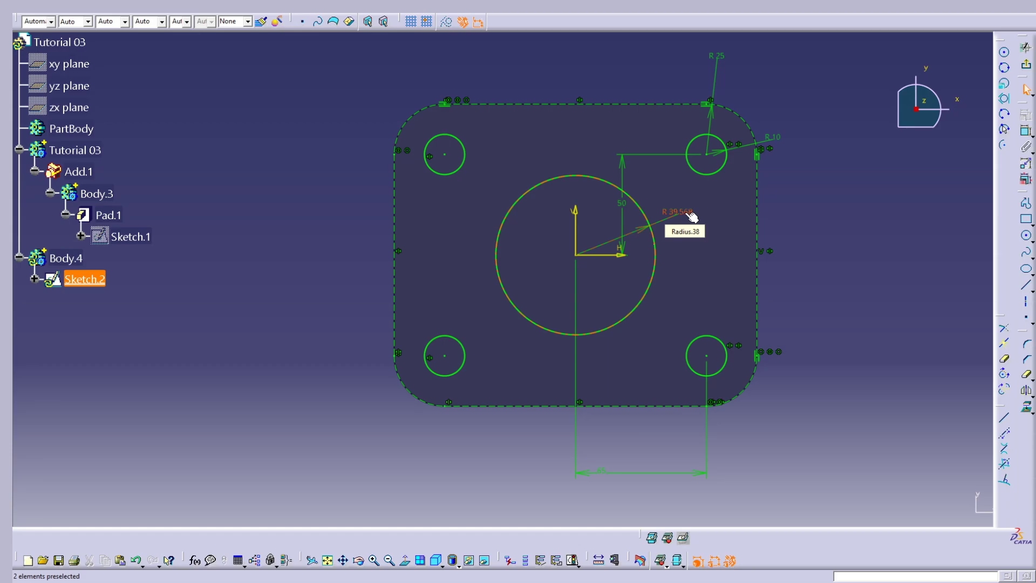
double_click(692, 216)
left_click(864, 481)
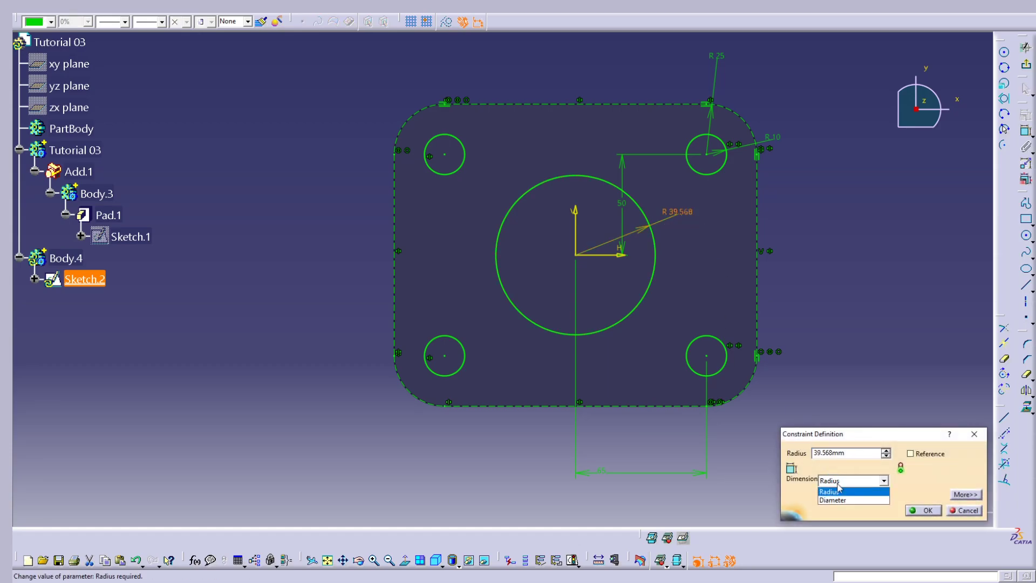
left_click(839, 501)
type("75")
key("Return")
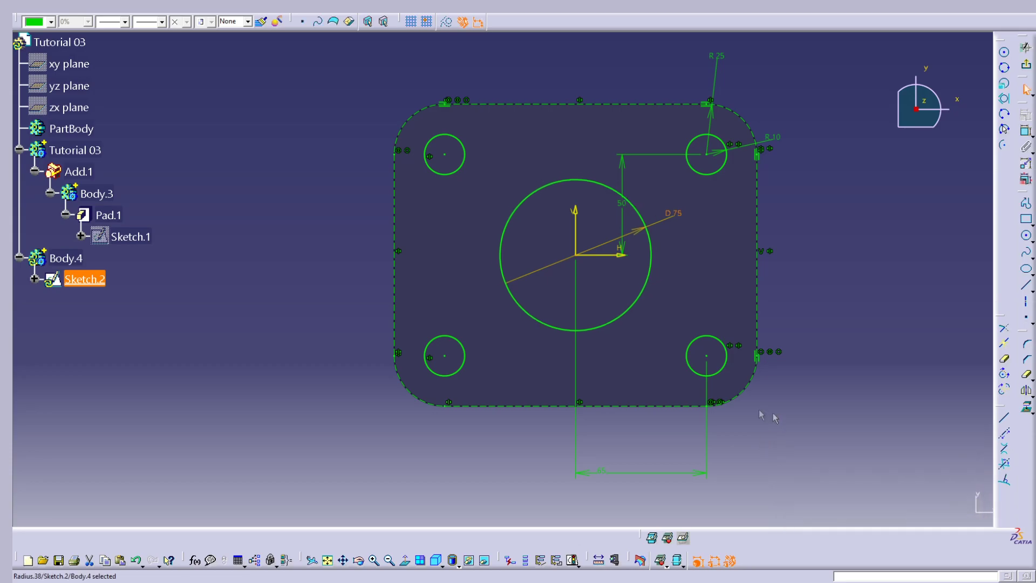
left_click(866, 263)
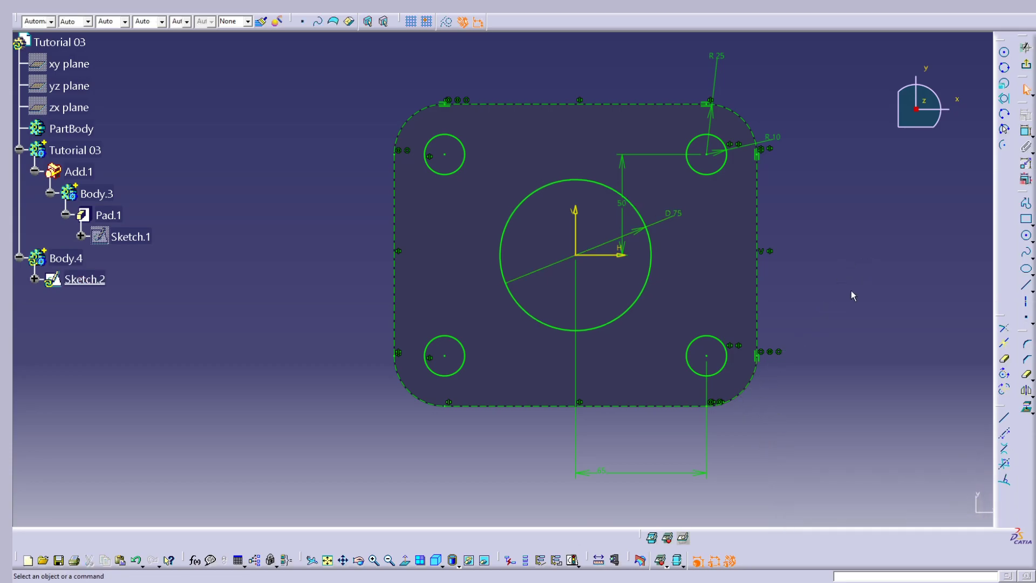
Sketch a circle of about 9.7 mm radius on the horizontal axis, 65 mm right of the origin
left_click(1026, 236)
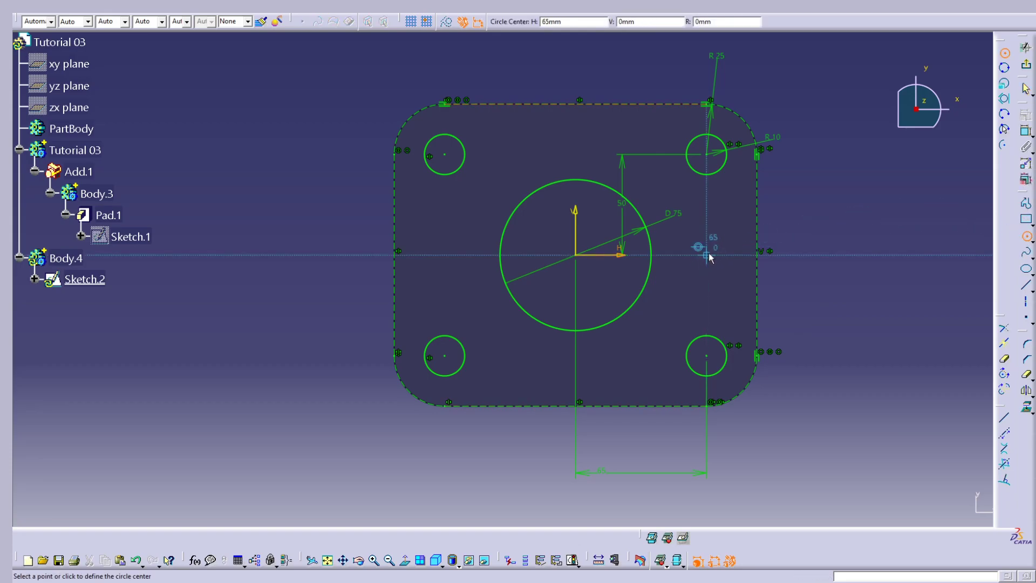
left_click(707, 255)
left_click(726, 253)
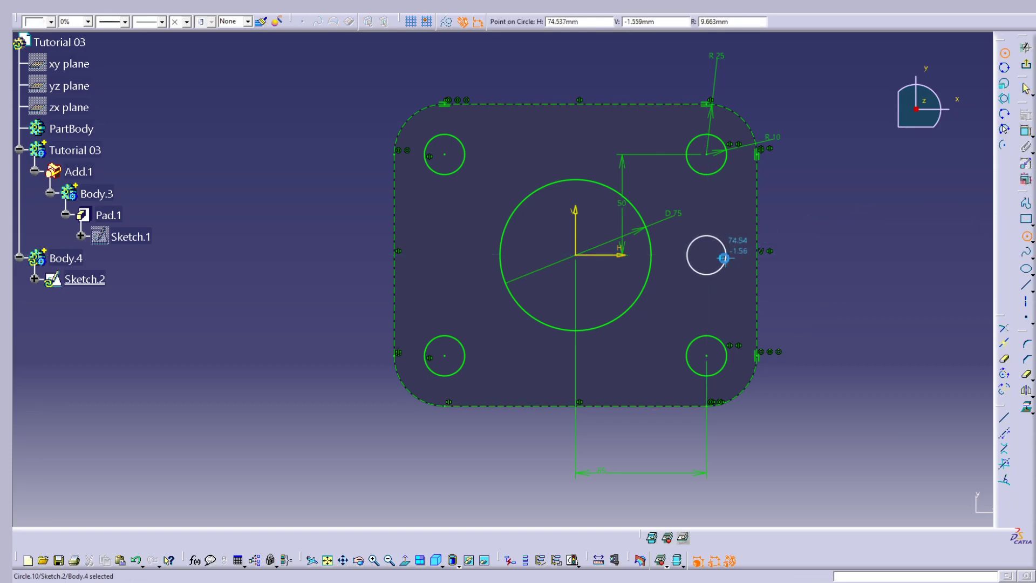
Dimension the circle on the horizontal axis as a radius and set it to 10 mm
left_click(1026, 130)
left_click(724, 246)
left_click(802, 232)
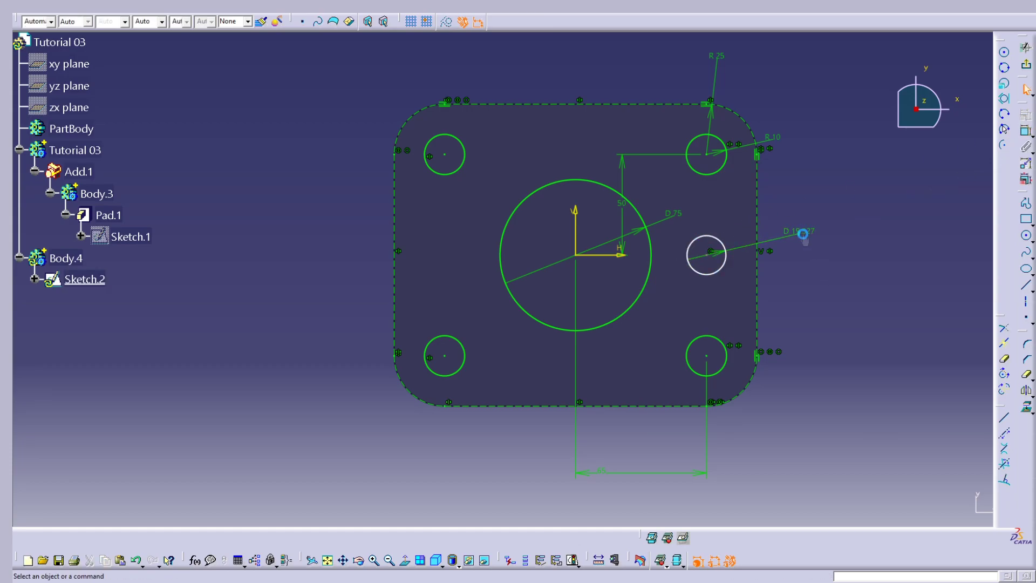
double_click(806, 229)
left_click(851, 480)
left_click(836, 489)
double_click(846, 454)
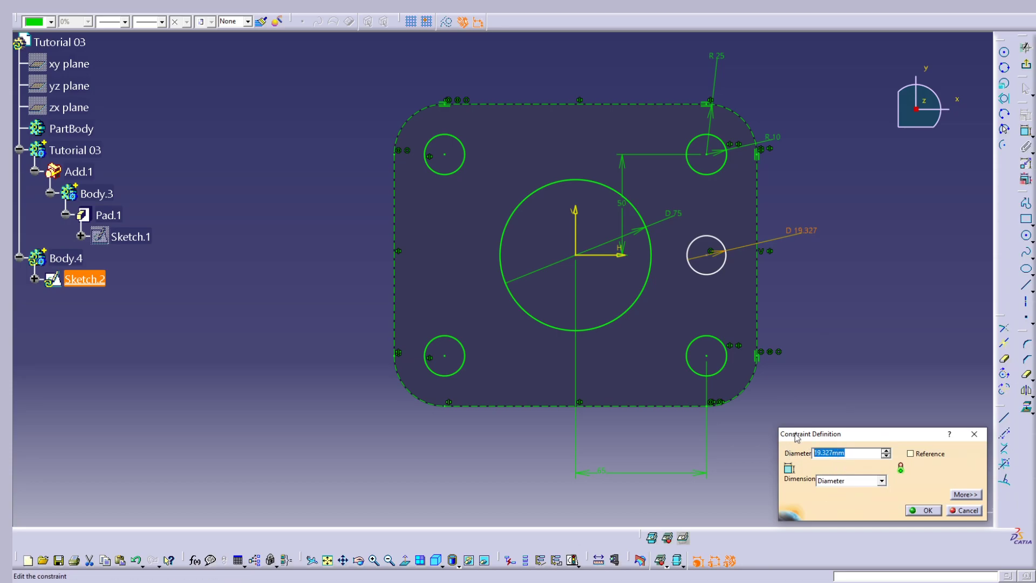
left_click(850, 481)
left_click(842, 498)
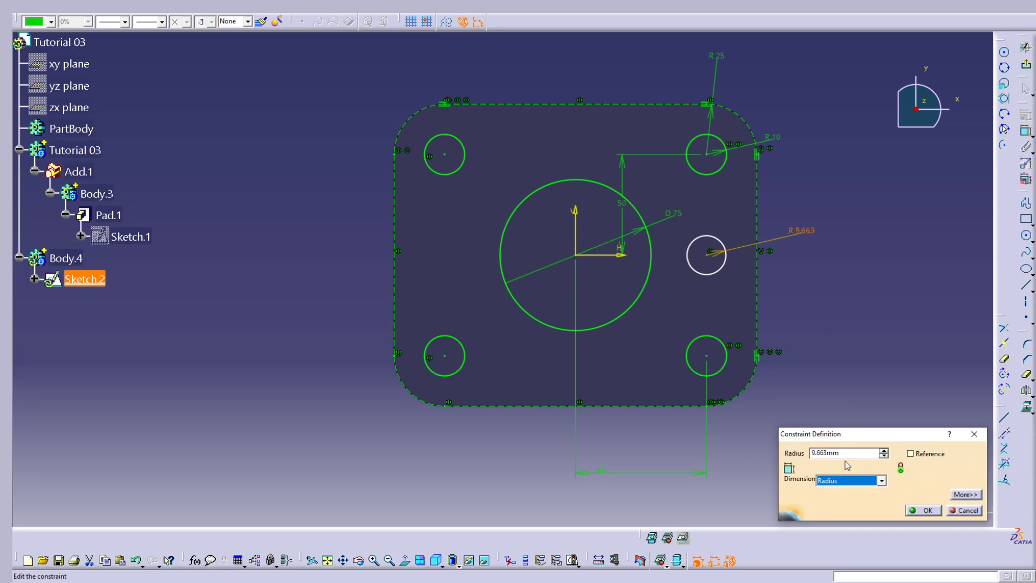
double_click(811, 454)
type("10")
key("Return")
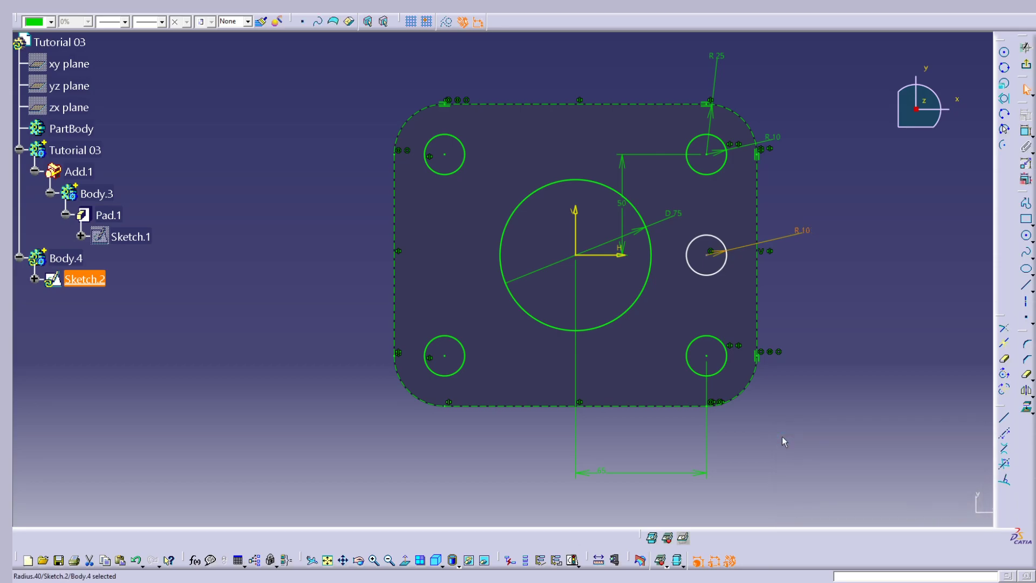
Dimension the horizontal distance between the vertical axis and the centre of the 10 mm radius circle on the horizontal axis
left_click(881, 275)
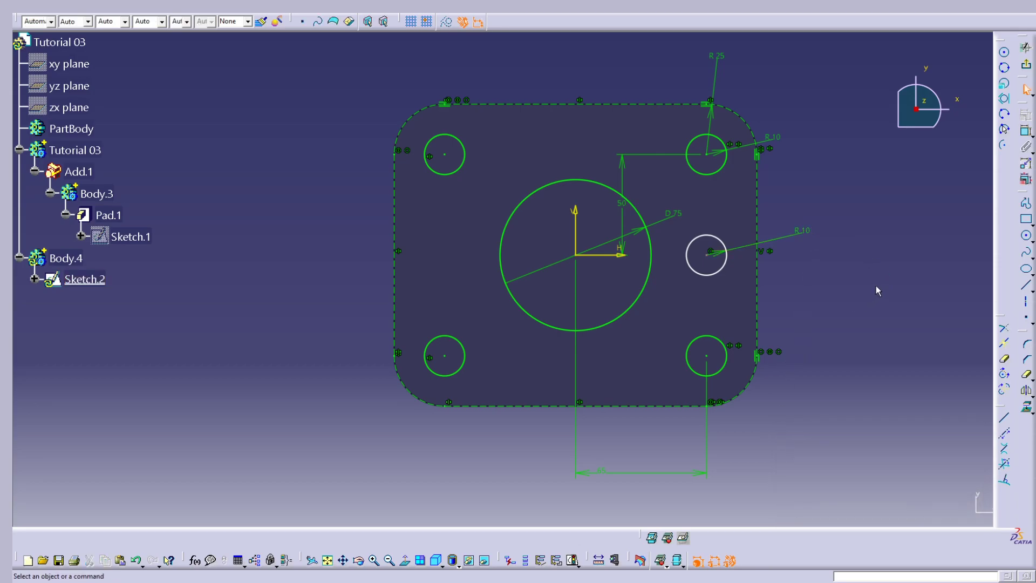
left_click(1026, 131)
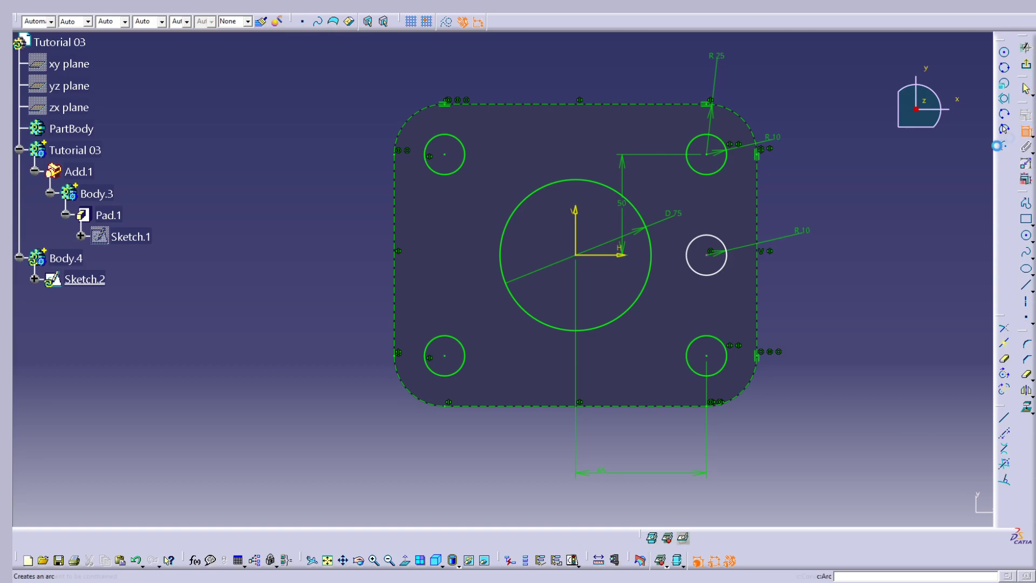
left_click(709, 262)
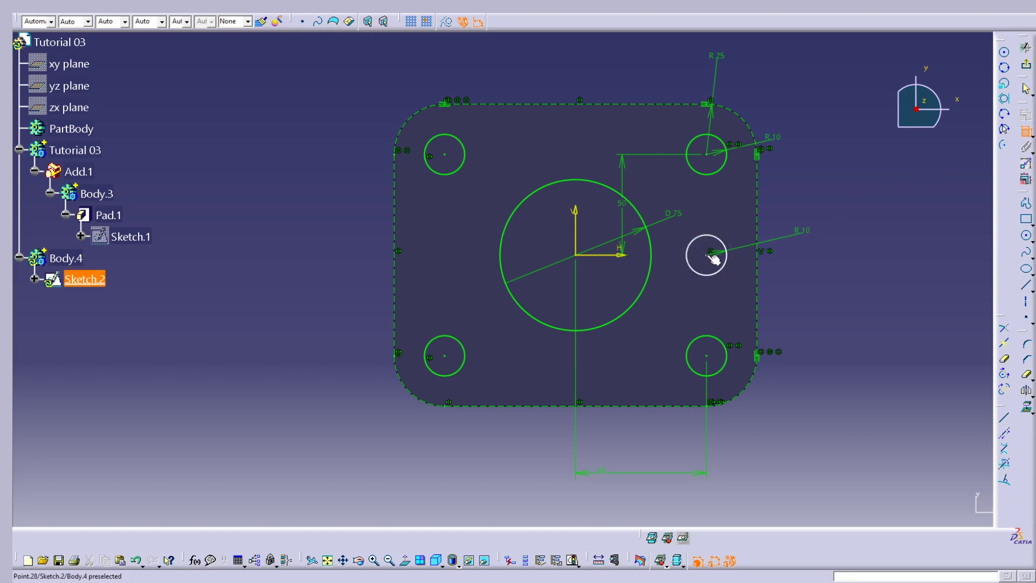
left_click(575, 238)
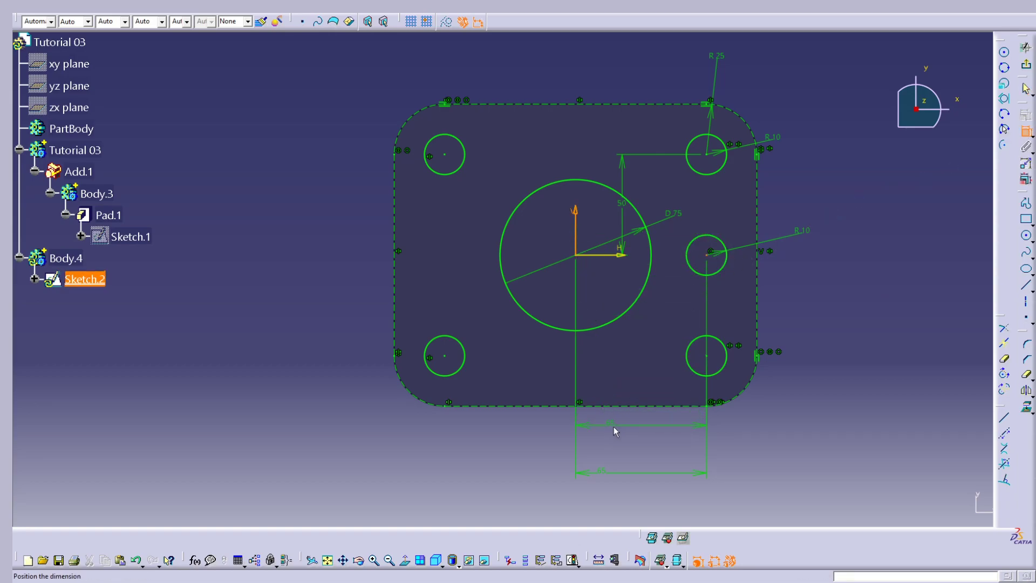
left_click(627, 431)
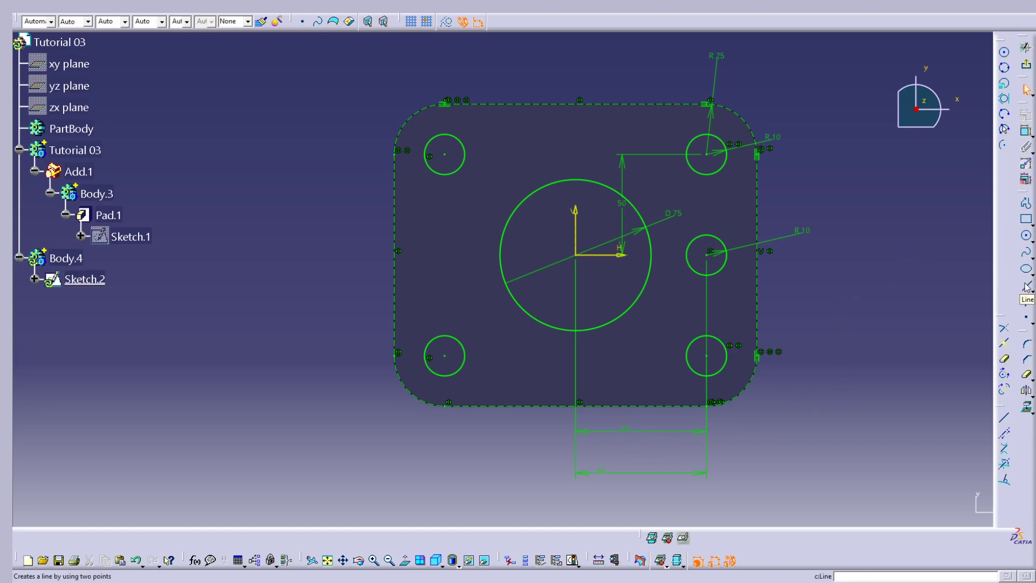
left_click(719, 269)
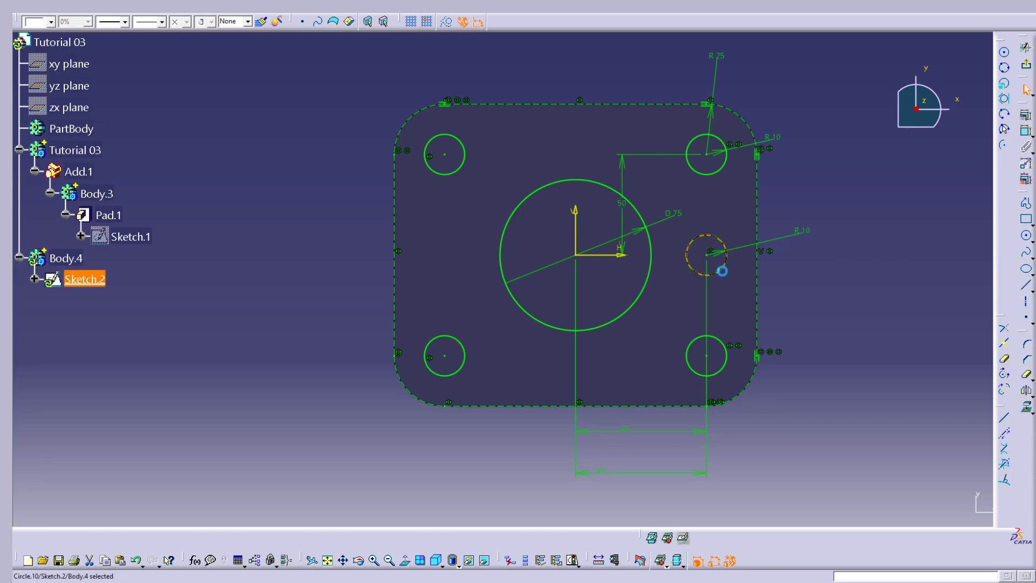
left_click(635, 211)
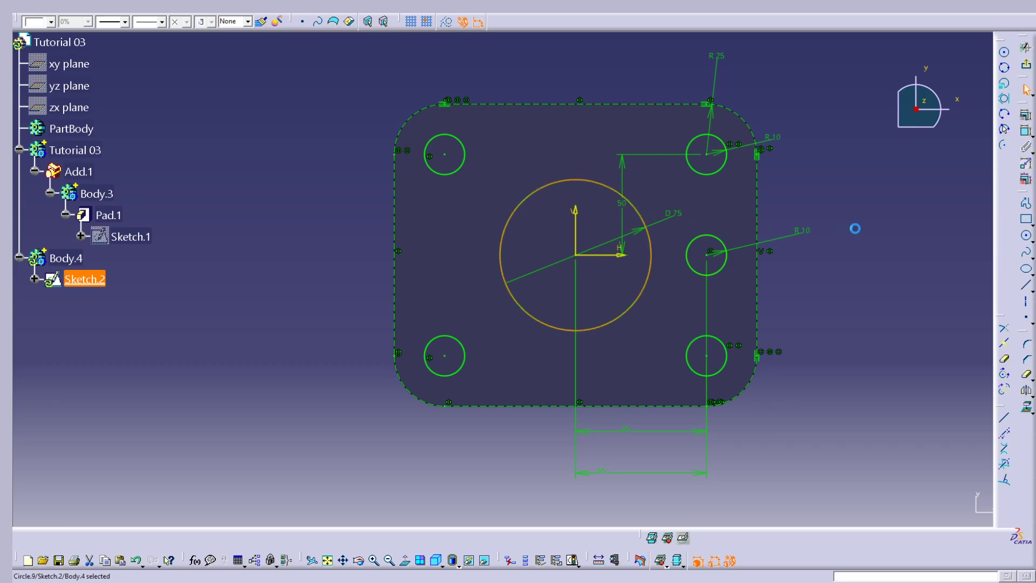
left_click(842, 231)
Sketch a slanted line about 21 mm long between the central circle and the small circle, just above the small circle
left_click(1026, 286)
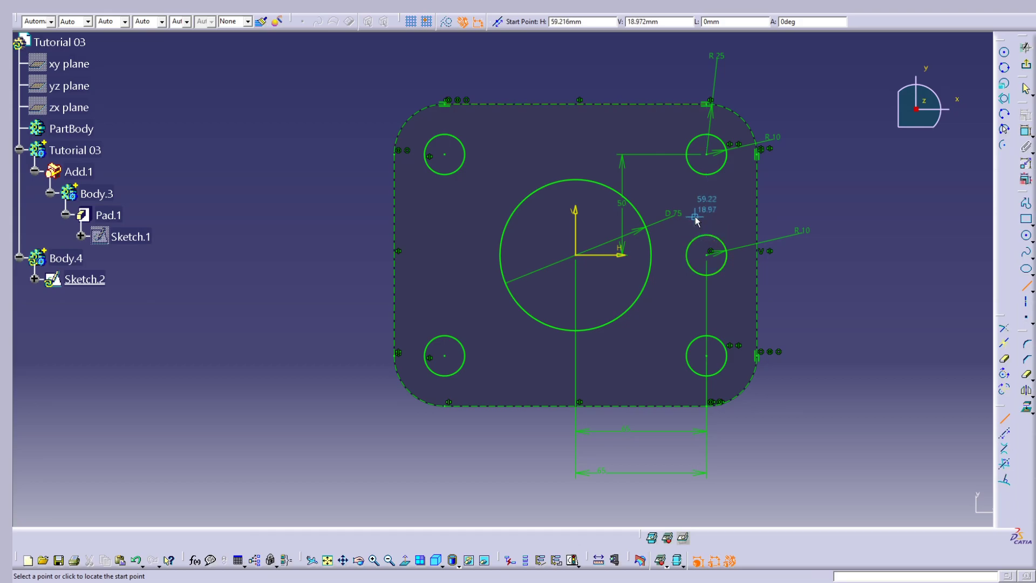
mouse_move(703, 219)
middle_mouse_down()
mouse_move(627, 249)
mouse_move(659, 184)
middle_mouse_up()
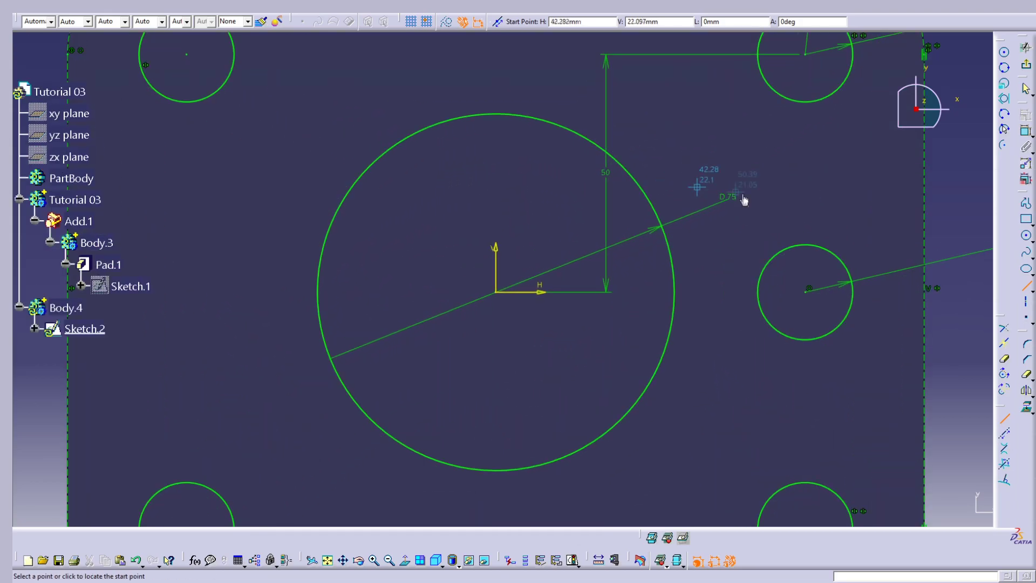
middle_click_drag(734, 202, 570, 207)
left_click(625, 204)
left_click(525, 189)
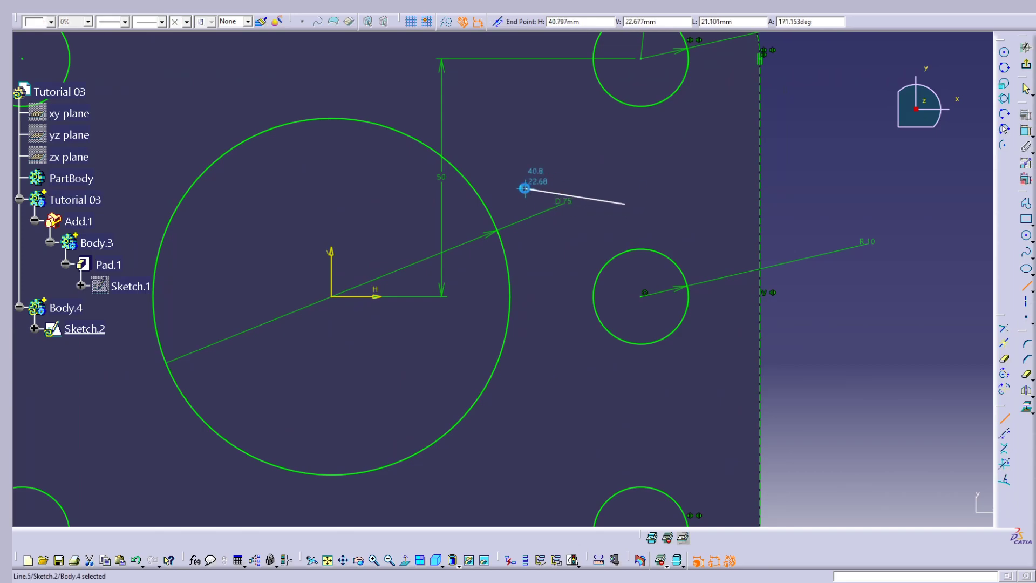
Sketch a second slanted line between the central circle and the small circle, below the small circle
left_click(1027, 286)
left_click(622, 390)
left_click(510, 442)
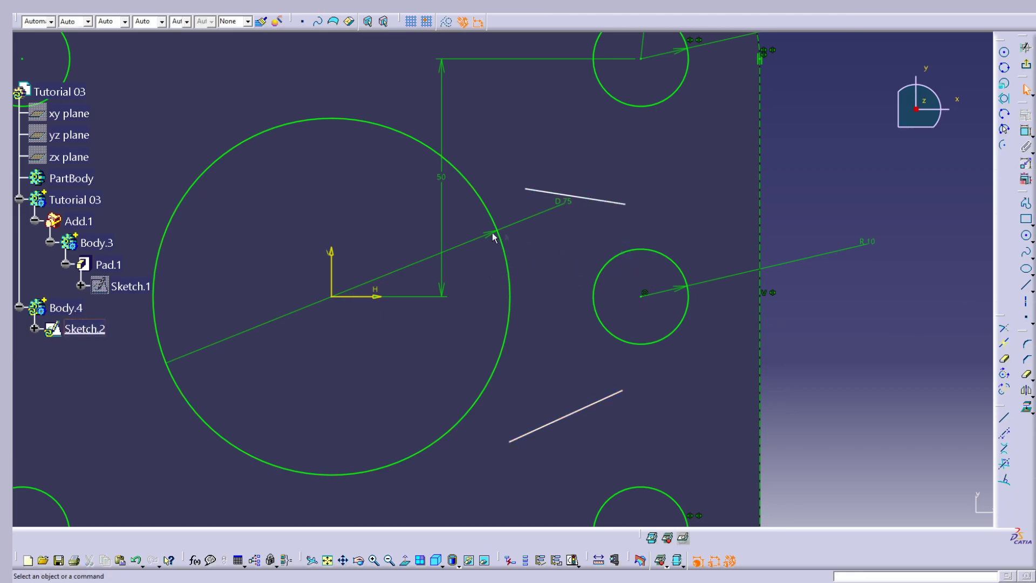
Constrain the upper slanted line to be horizontal and move it down closer to the small circle
right_click(599, 200)
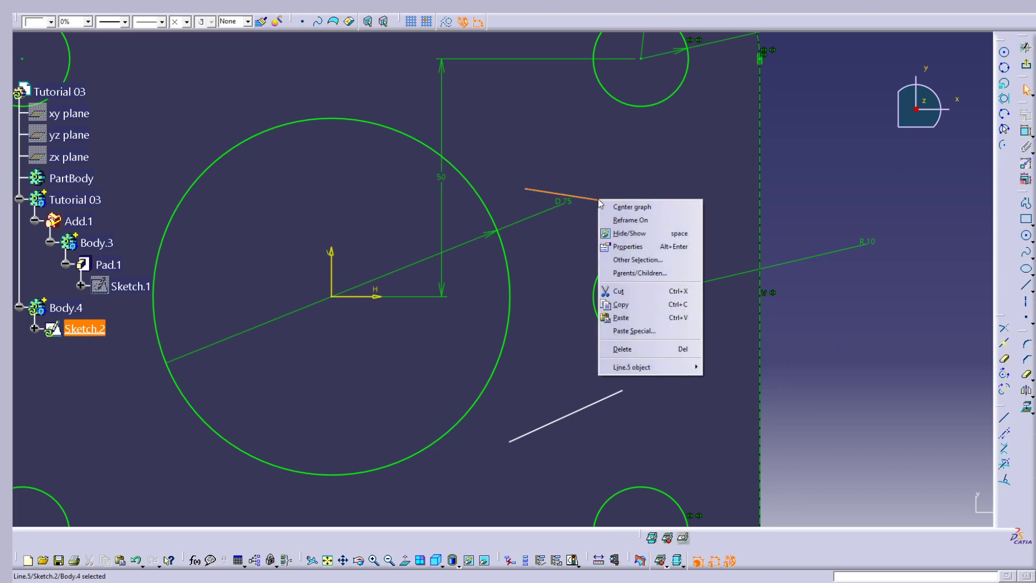
mouse_move(650, 366)
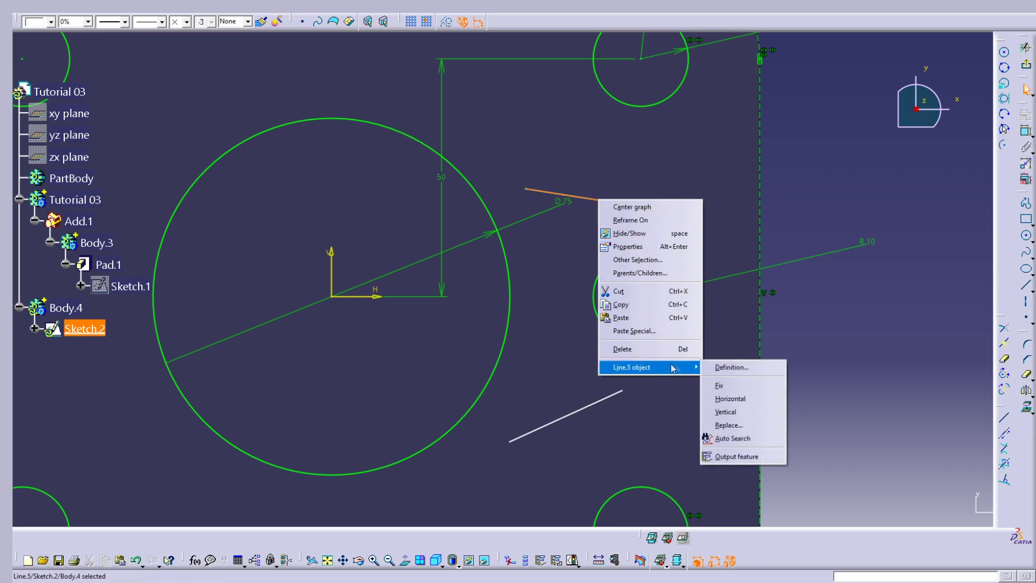
left_click(730, 398)
mouse_move(605, 162)
left_mouse_down()
mouse_move(602, 224)
mouse_move(573, 227)
left_mouse_up()
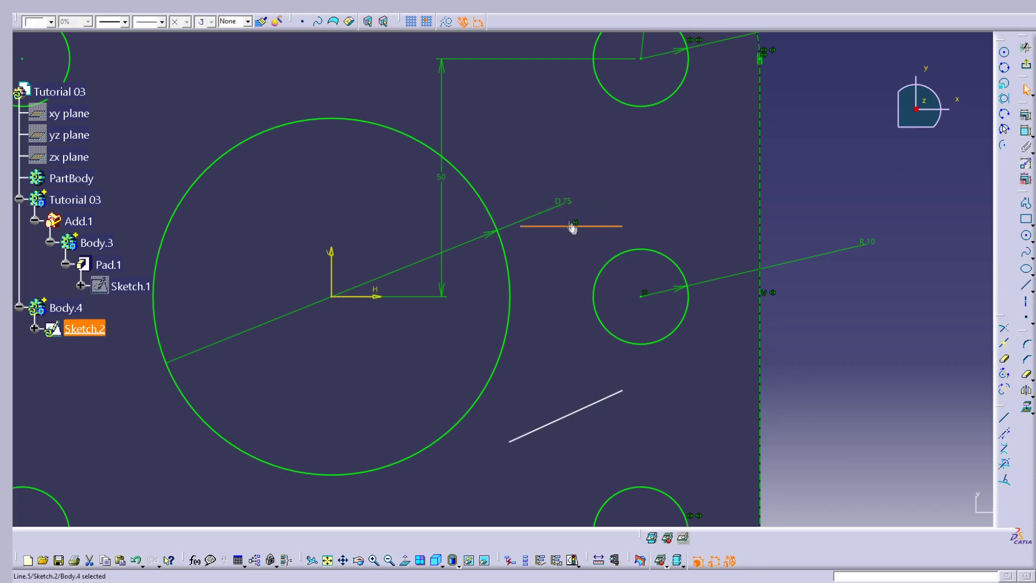
left_click(626, 210)
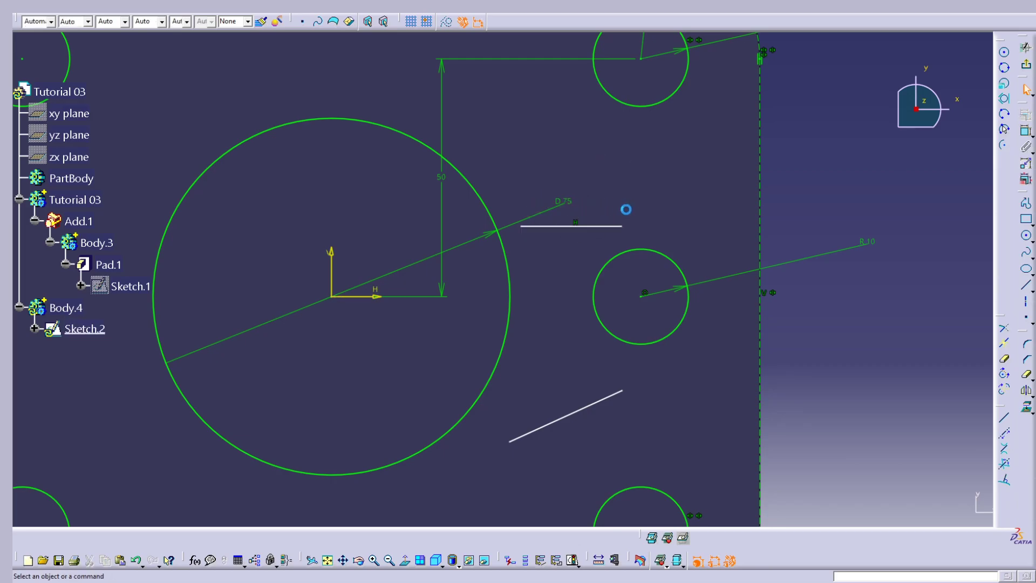
Add a coincidence constraint between the horizontal line's right endpoint and the small circle
left_click(623, 230)
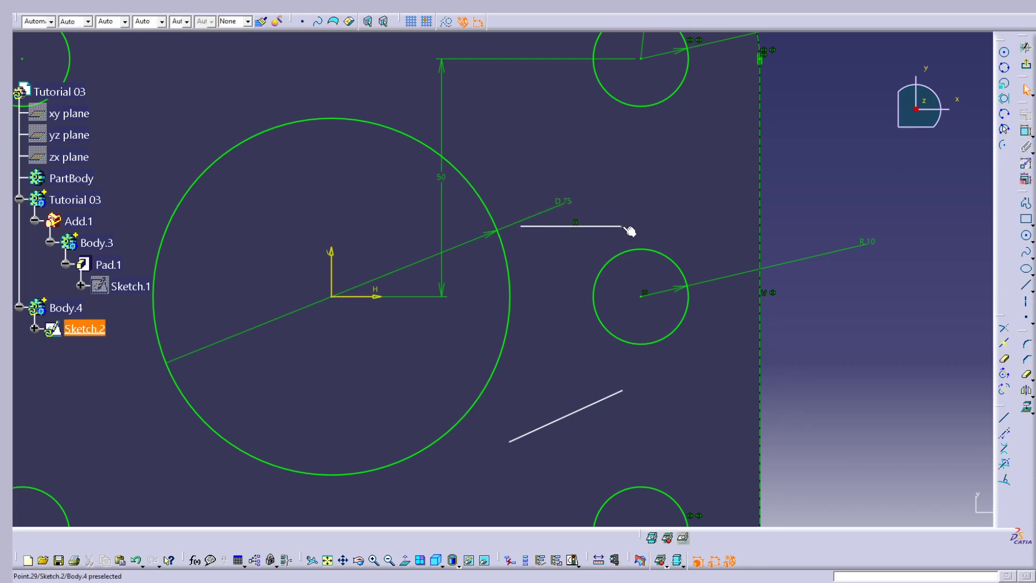
left_click(648, 252, "ctrl")
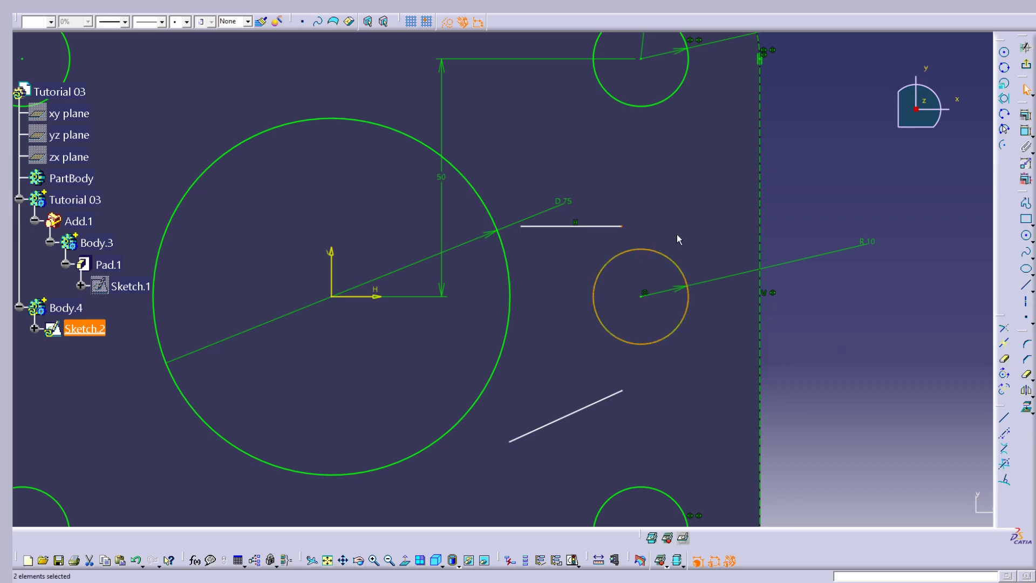
left_click(1025, 114)
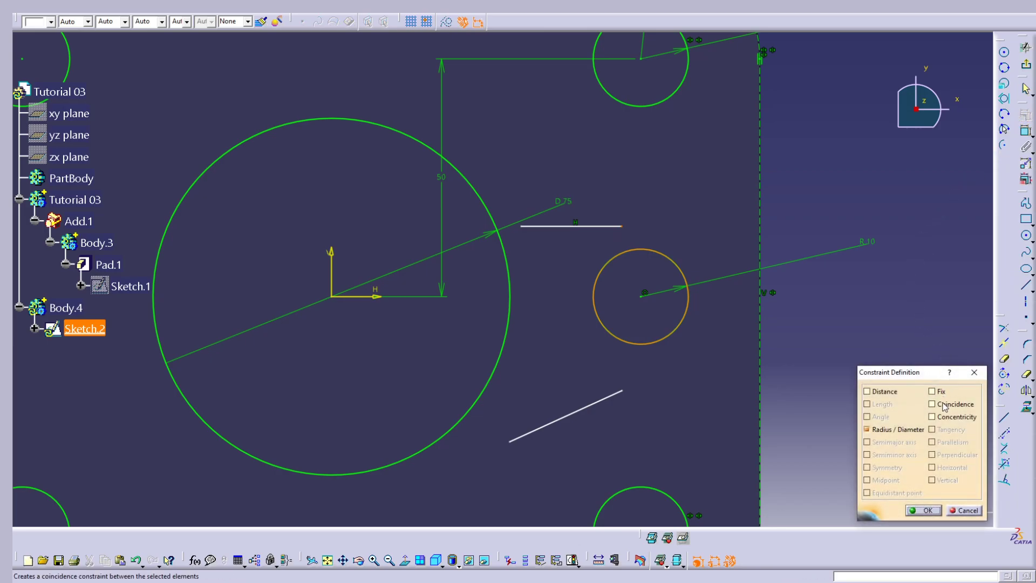
left_click(944, 407)
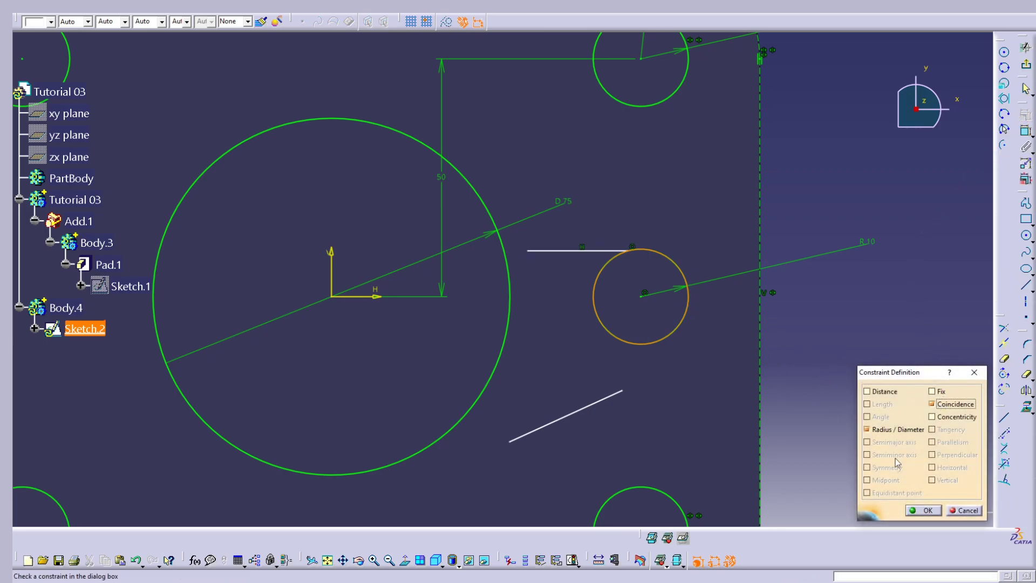
left_click(923, 511)
Delete the slanted line below the small circle
left_click(600, 408)
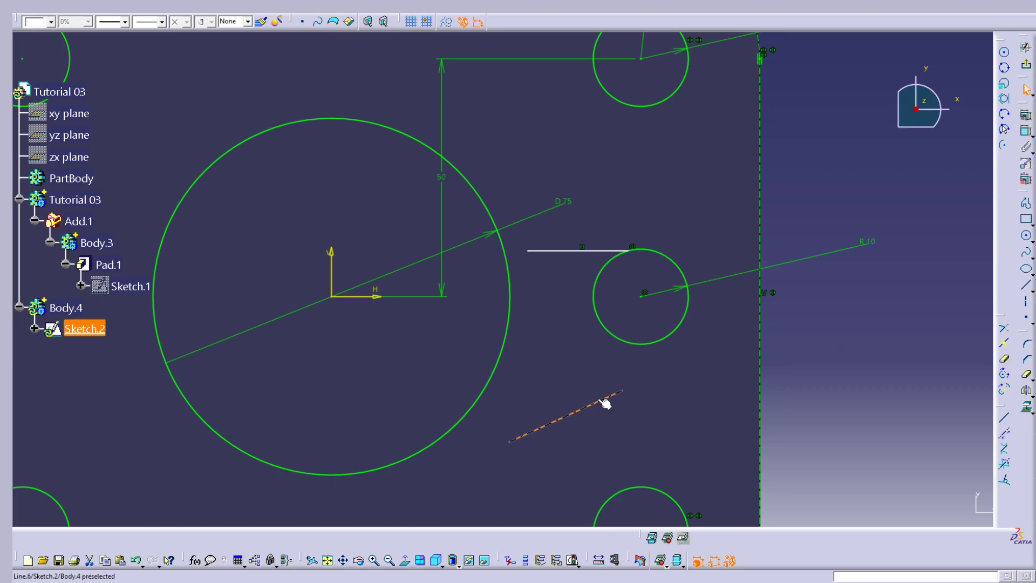
left_click(600, 400)
key("Delete")
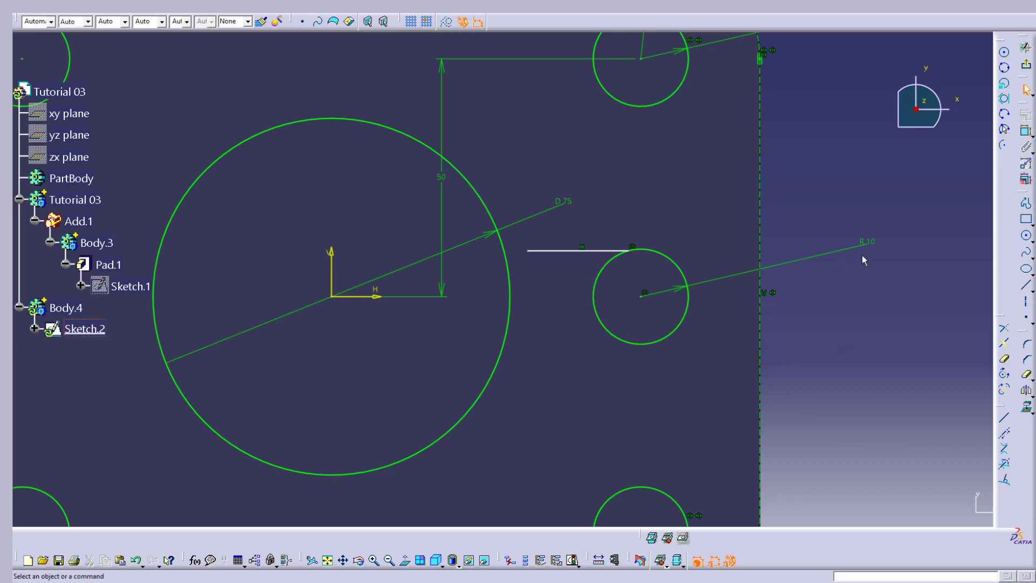
Add a coincidence constraint between the horizontal line's left endpoint and the 75 mm central circle
left_click(529, 251)
left_click(506, 252, "ctrl")
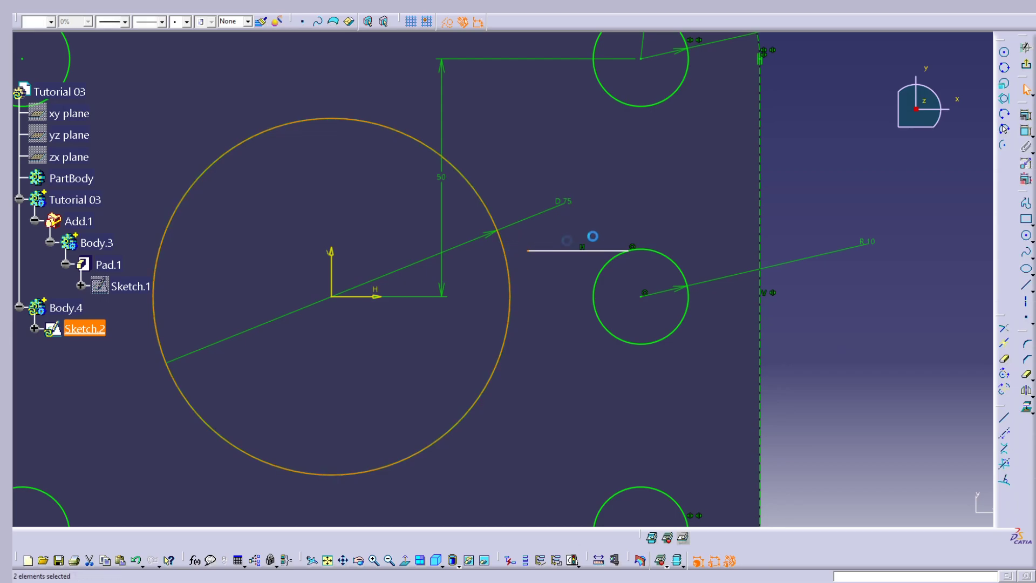
left_click(1025, 113)
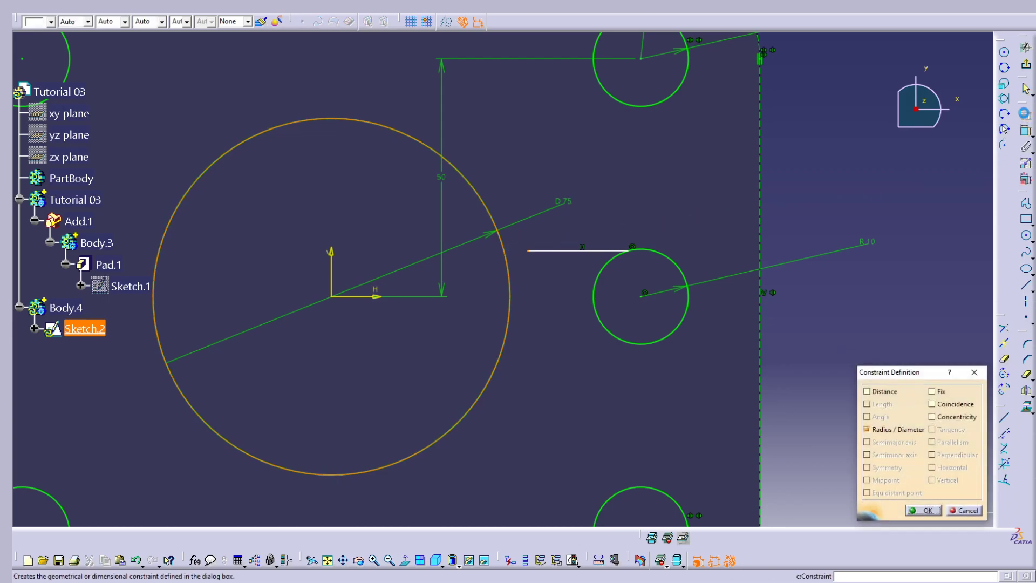
left_click(950, 405)
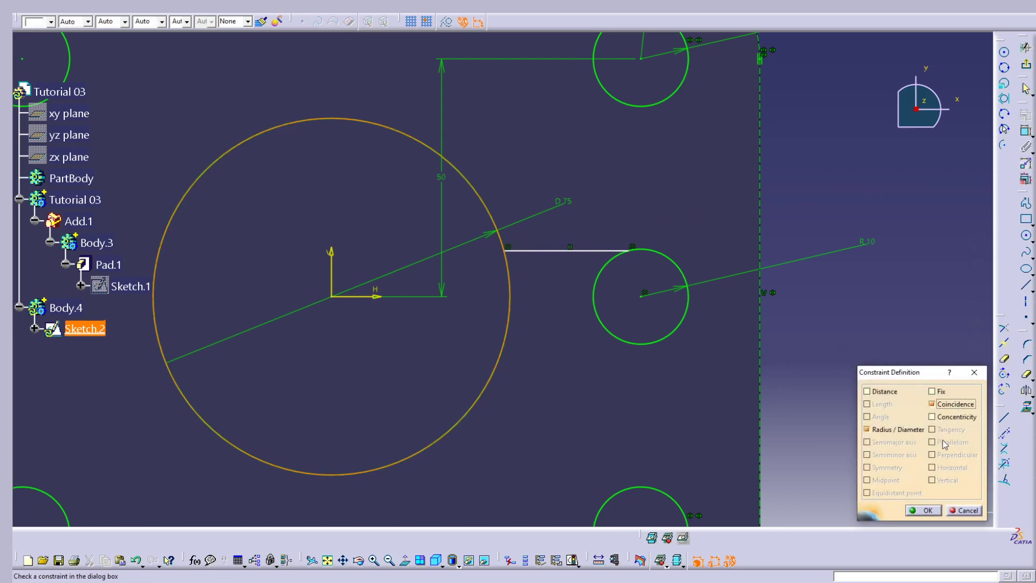
left_click(924, 511)
Add a tangency constraint between the horizontal line and the small circle
left_click(616, 251)
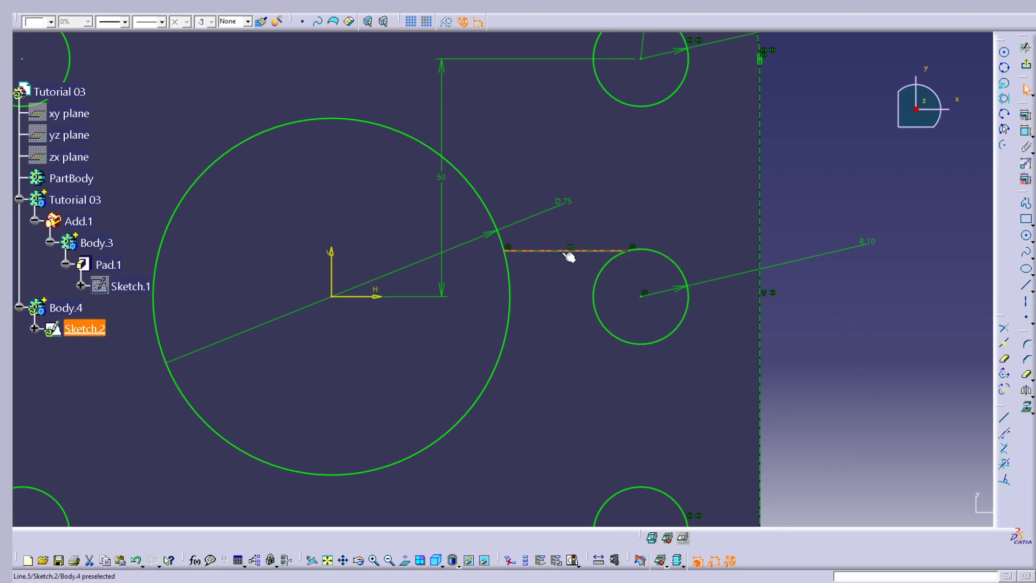
left_click(669, 260, "ctrl")
left_click(1025, 115)
left_click(948, 429)
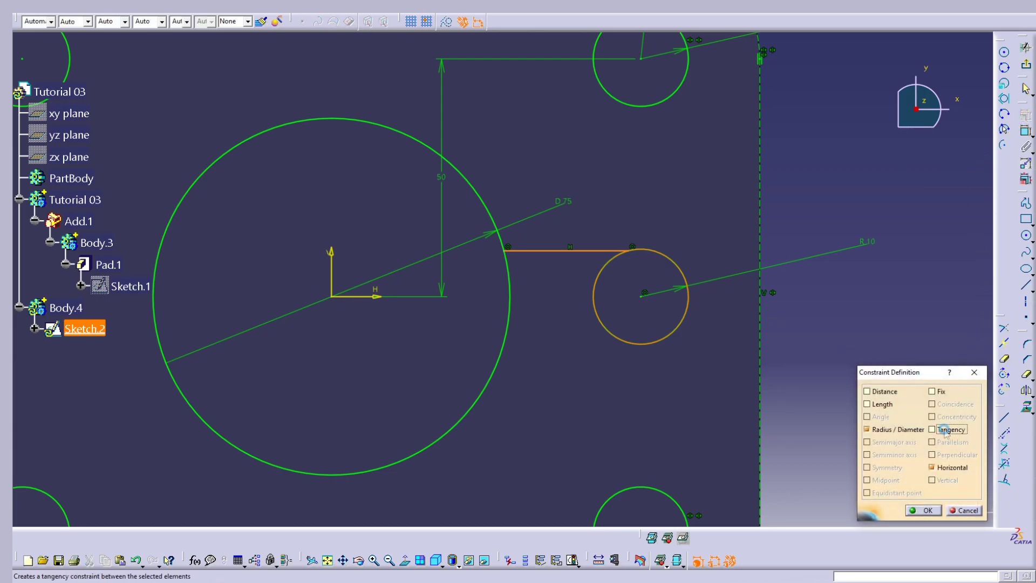
left_click(924, 511)
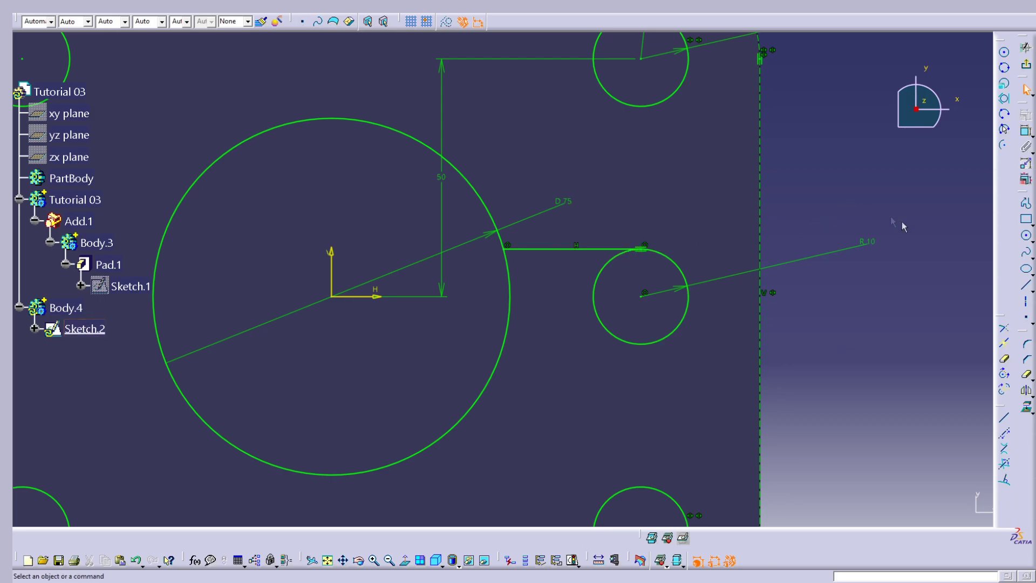
Mirror the tangent horizontal line about the sketch's horizontal axis
left_click(1024, 391)
left_click(563, 249)
left_click(377, 296)
Quick-trim the small circle's inner arc and the central circle's arc between the two horizontal lines to open the slot
left_click(1005, 358)
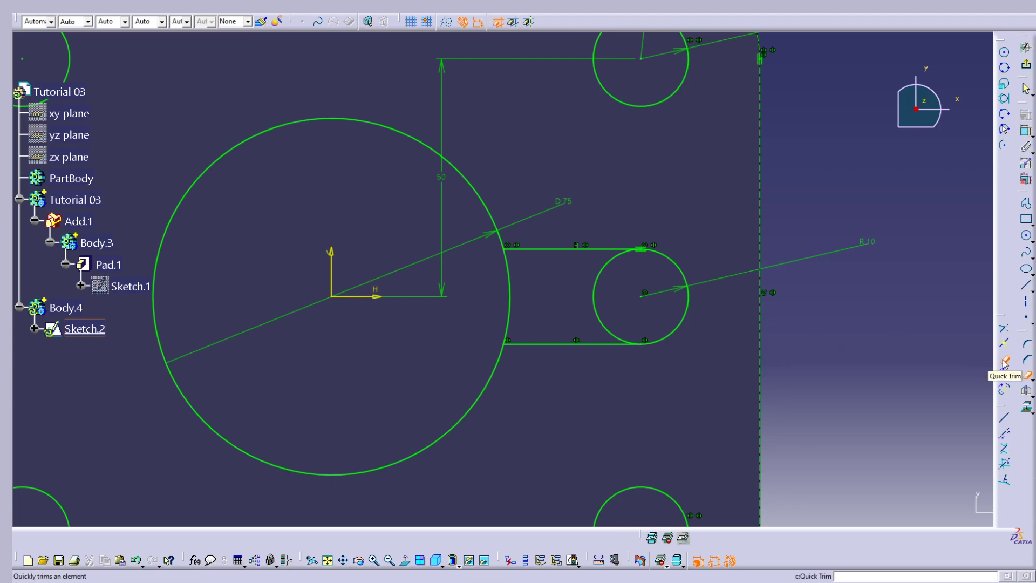
left_click(604, 280)
left_click(1005, 359)
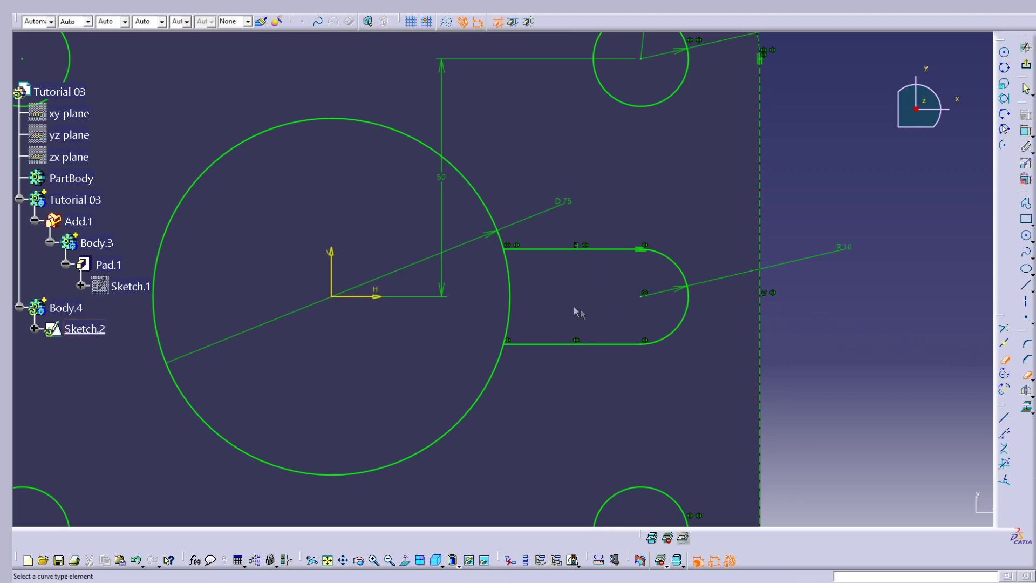
left_click(515, 291)
Mirror the slot's lines and end arc about the vertical axis and trim the central circle's arc across the mirrored slot
middle_click_drag(510, 284, 668, 294)
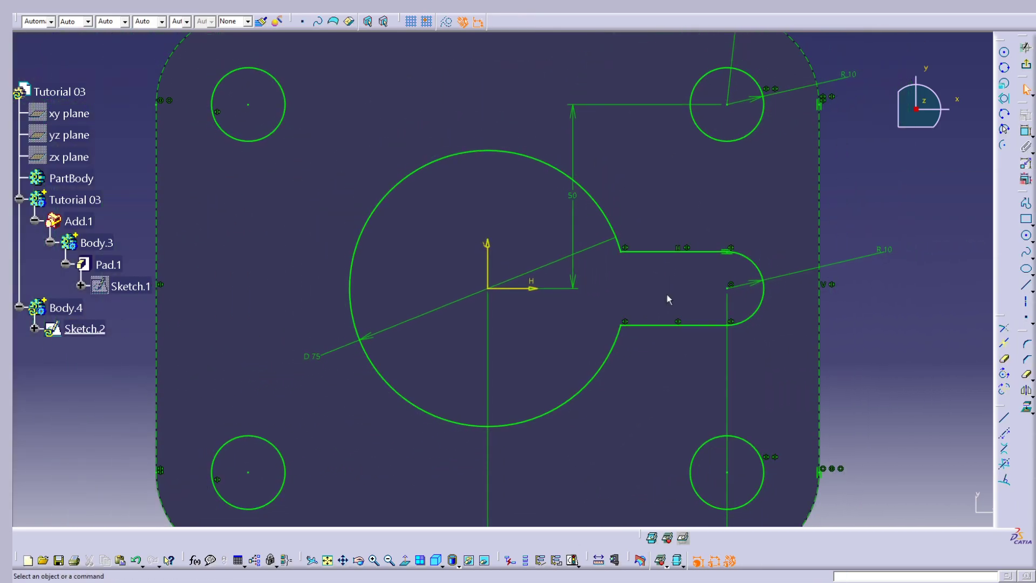
left_click(697, 254)
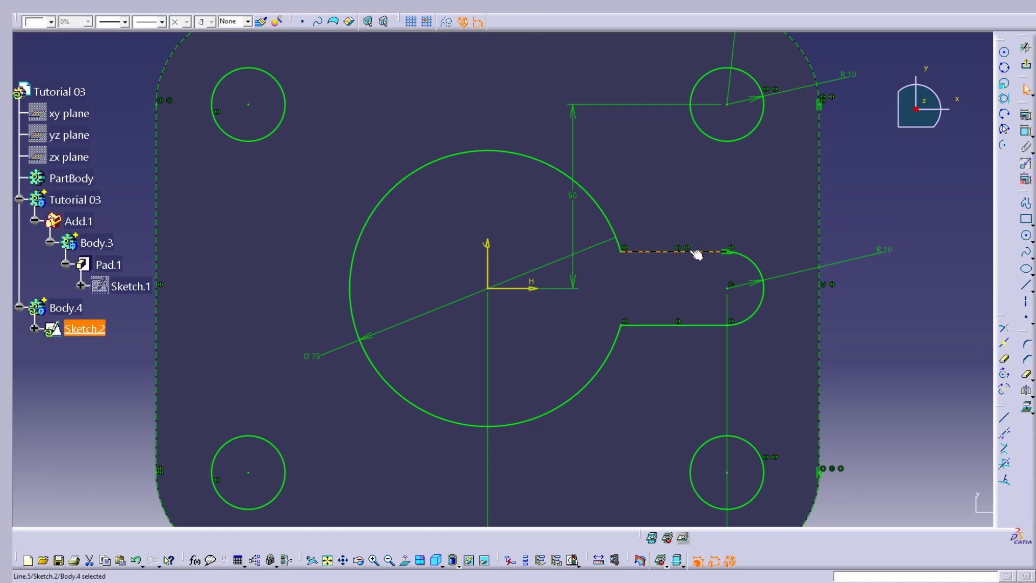
left_click(756, 302, "ctrl")
left_click(1026, 390)
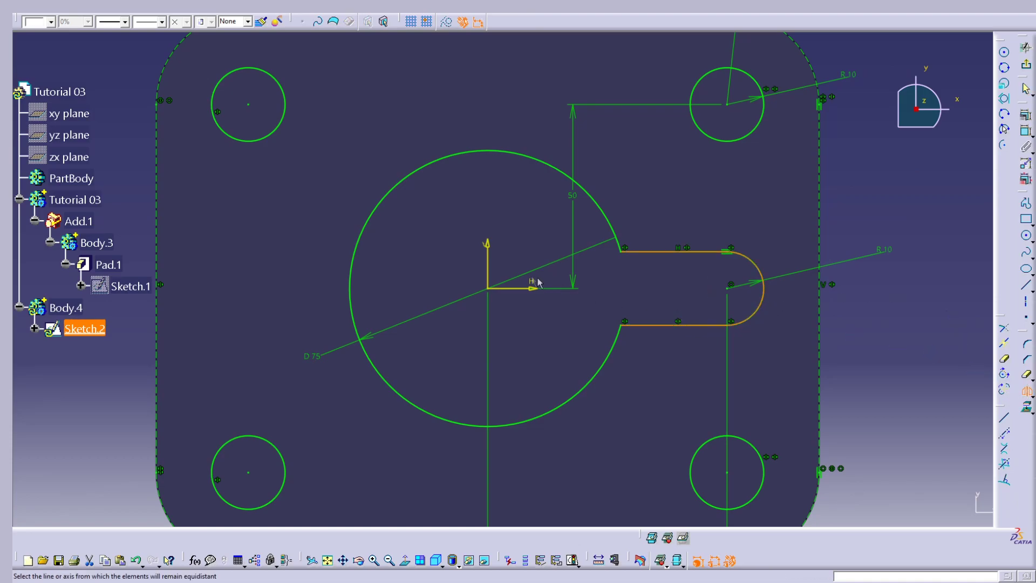
left_click(488, 255)
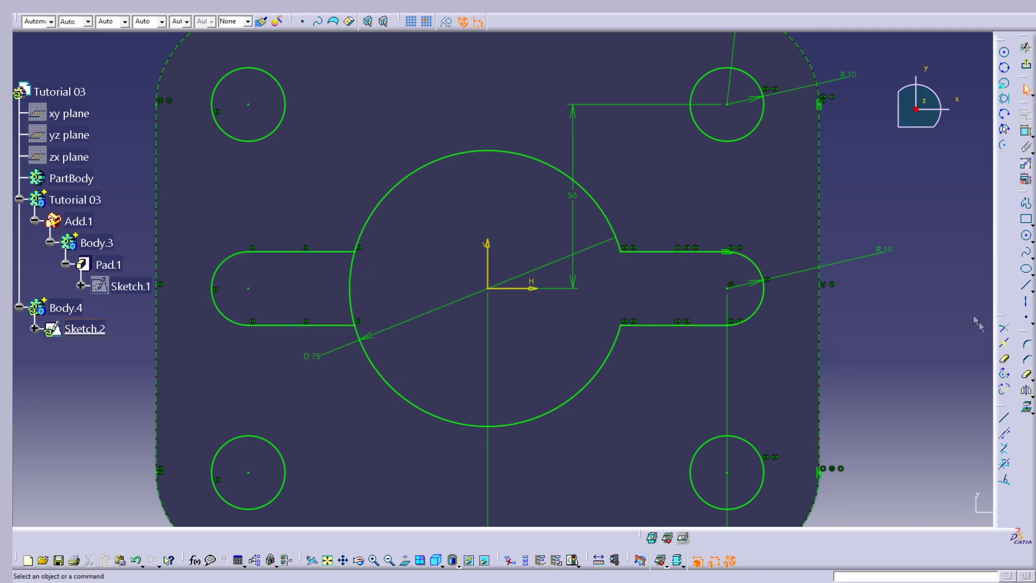
left_click(1006, 361)
left_click(351, 285)
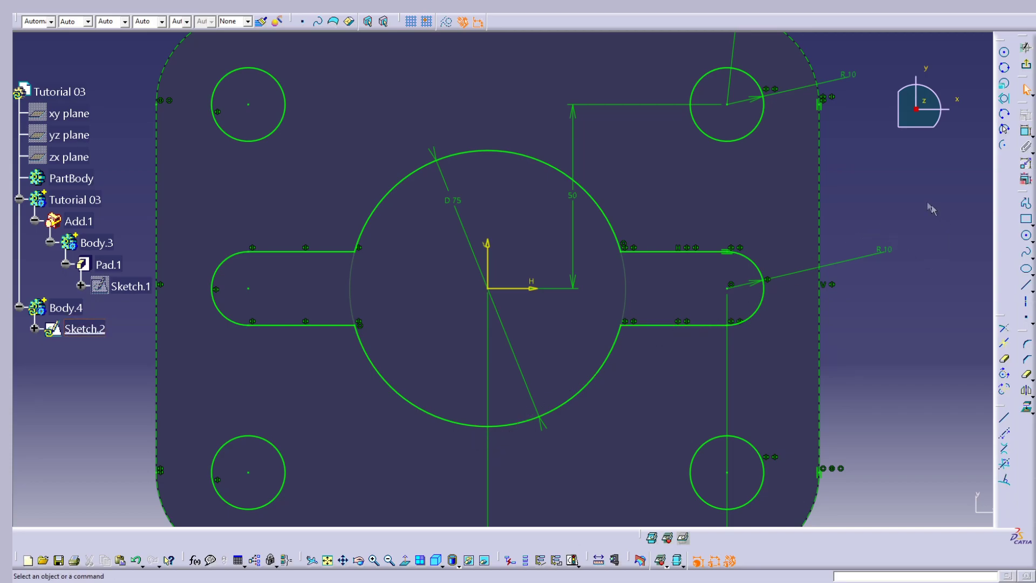
Sketch an open three-sided rectangular notch profile about 19 mm wide across the upper arc of the central circle
left_click(1028, 204)
left_click(453, 171)
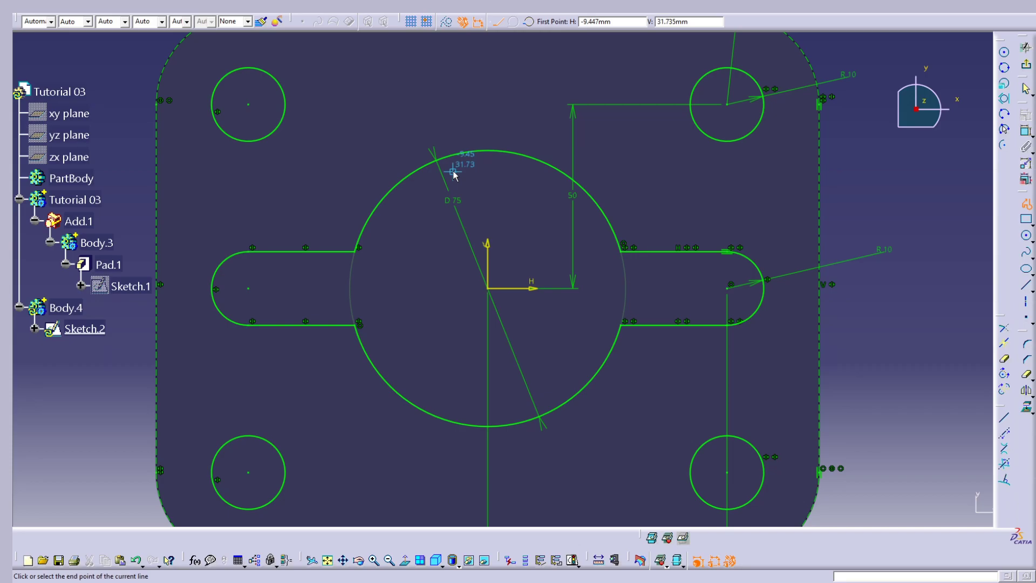
left_click(453, 115)
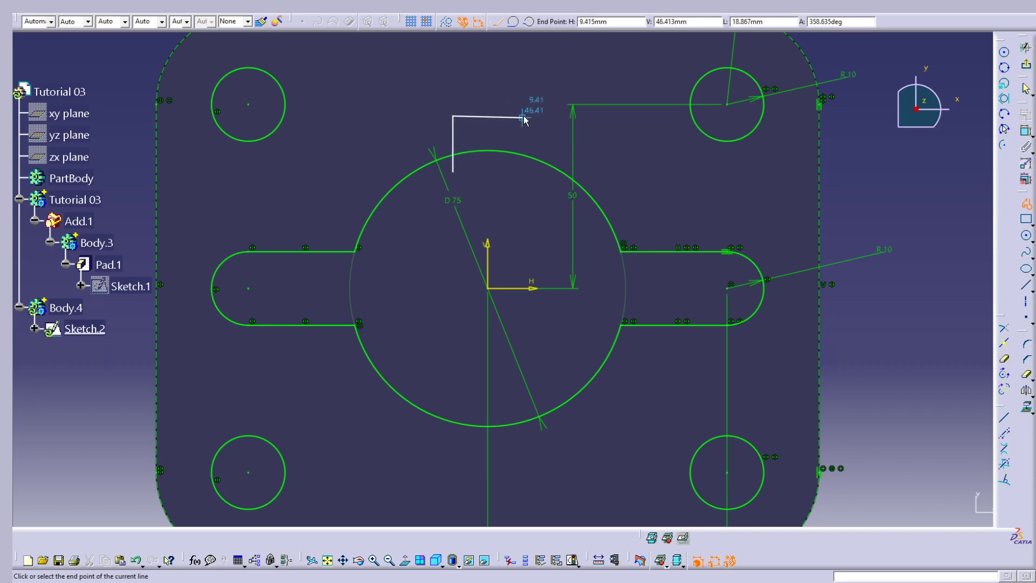
left_click(524, 116)
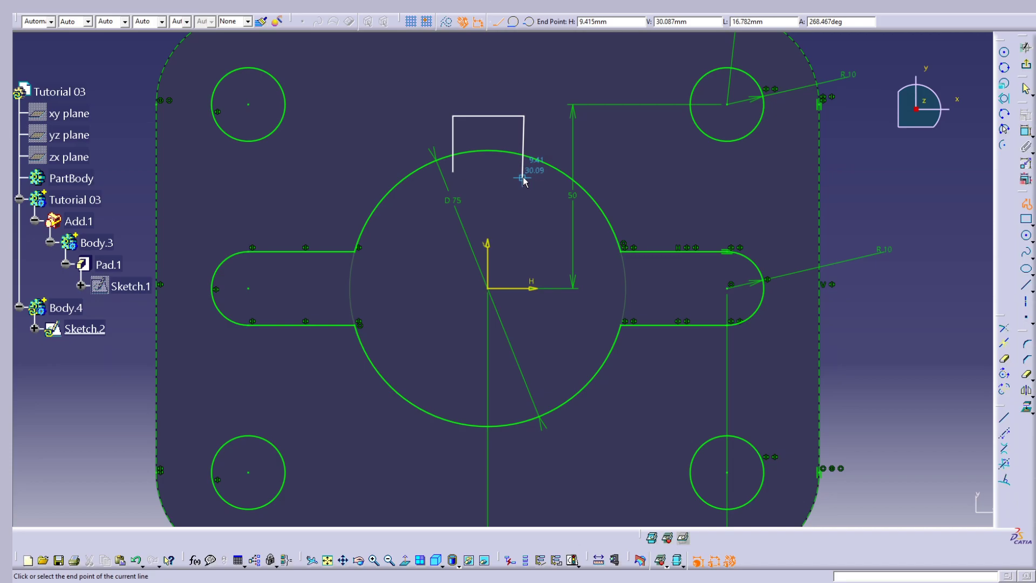
left_click(522, 178)
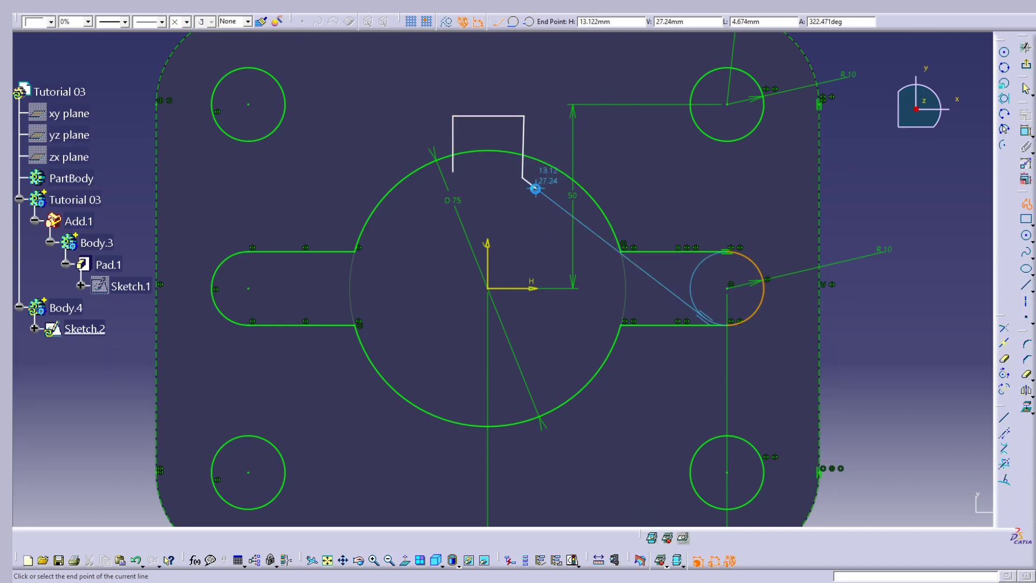
key("Escape")
left_click(562, 184)
Constrain both side lines of the notch profile to be vertical
mouse_move(552, 116)
middle_mouse_down()
mouse_move(585, 227)
mouse_move(601, 154)
mouse_move(524, 182)
middle_mouse_up()
left_click(454, 203)
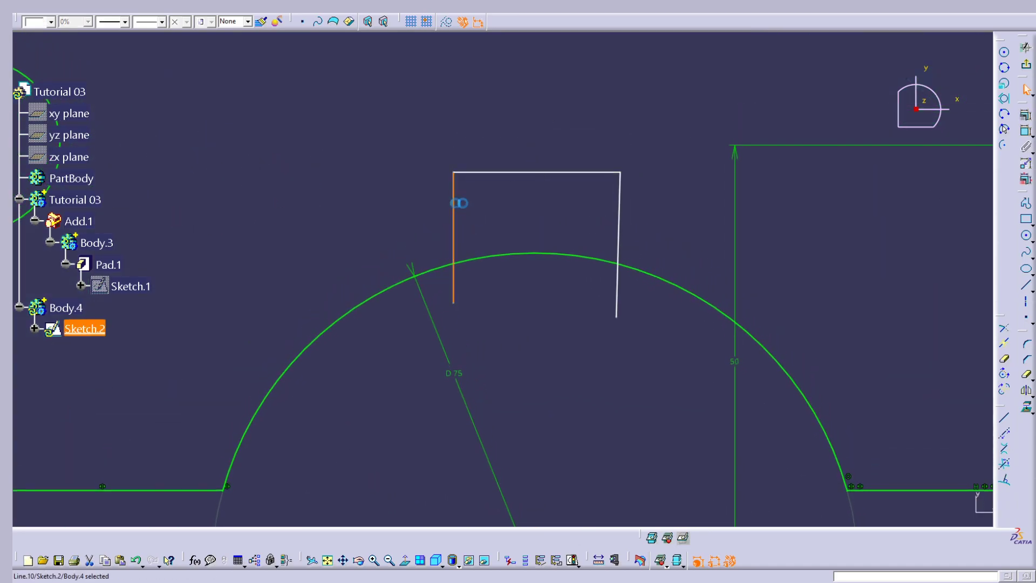
left_click(624, 199, "ctrl")
left_click(1026, 115)
left_click(951, 480)
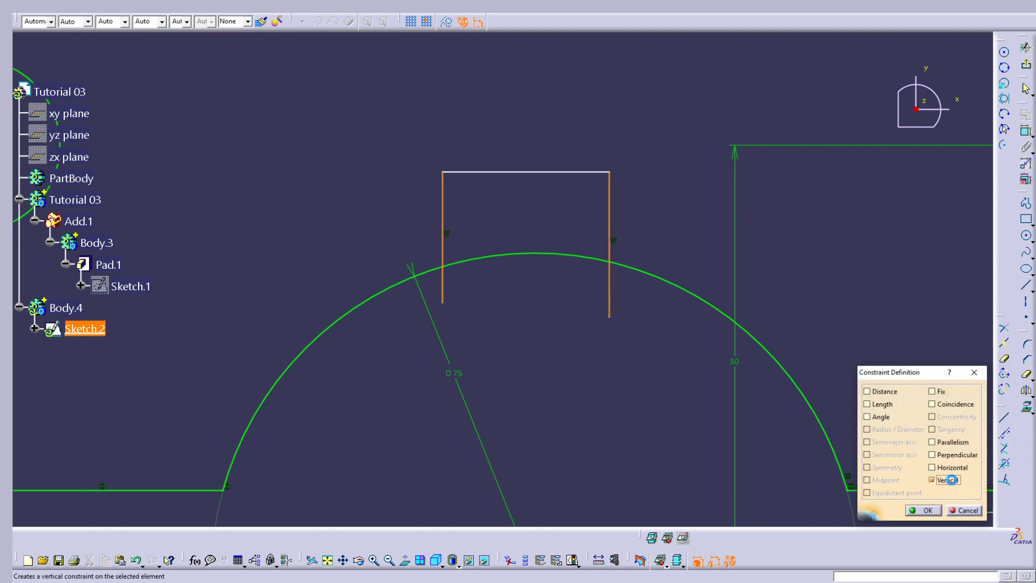
left_click(926, 511)
Constrain the top line of the notch profile to be horizontal
left_click(567, 172)
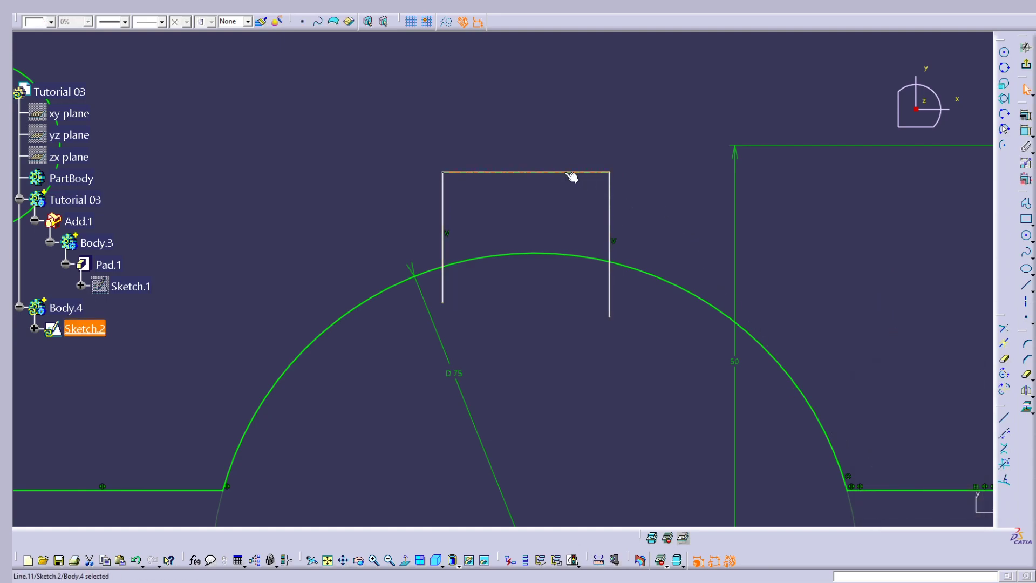
right_click(567, 173)
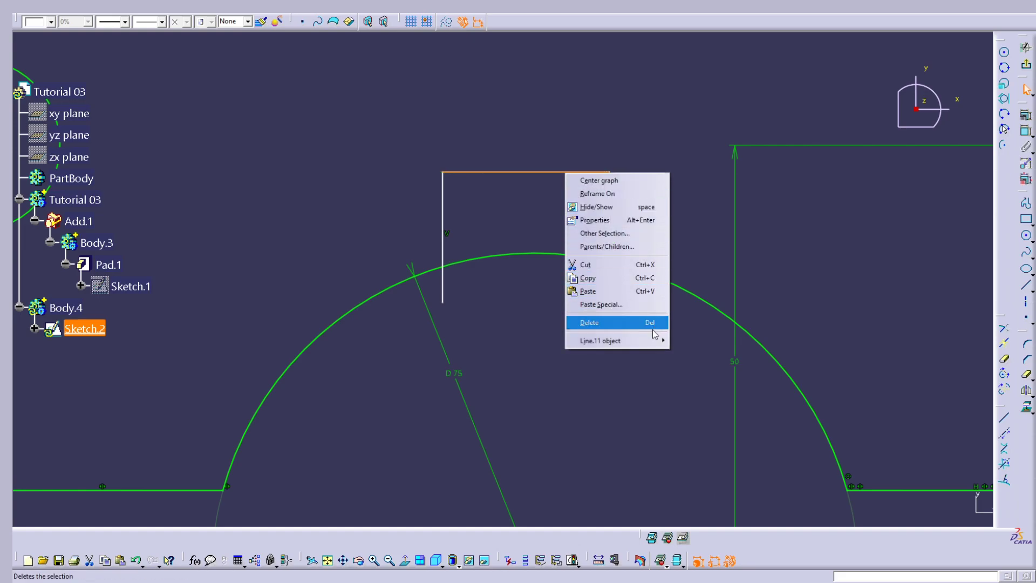
mouse_move(651, 344)
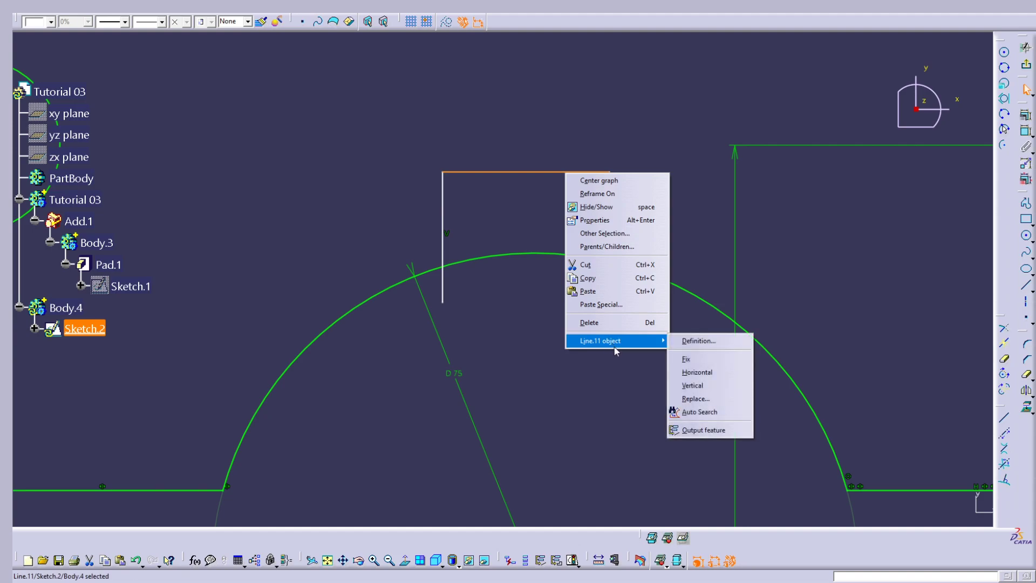
left_click(697, 372)
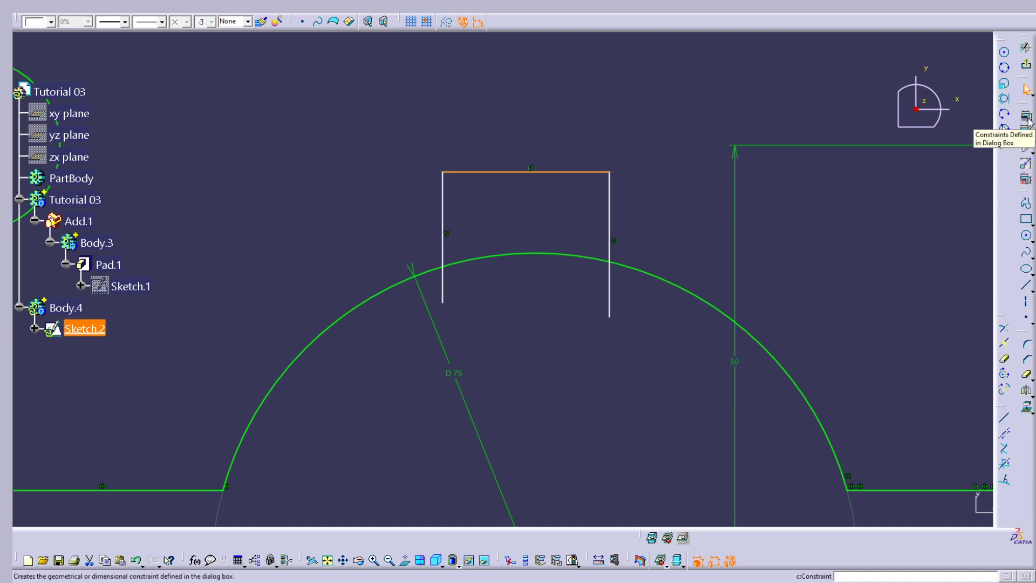
left_click(549, 223)
mouse_move(657, 166)
middle_mouse_down()
mouse_move(657, 178)
mouse_move(657, 155)
mouse_move(612, 154)
middle_mouse_up()
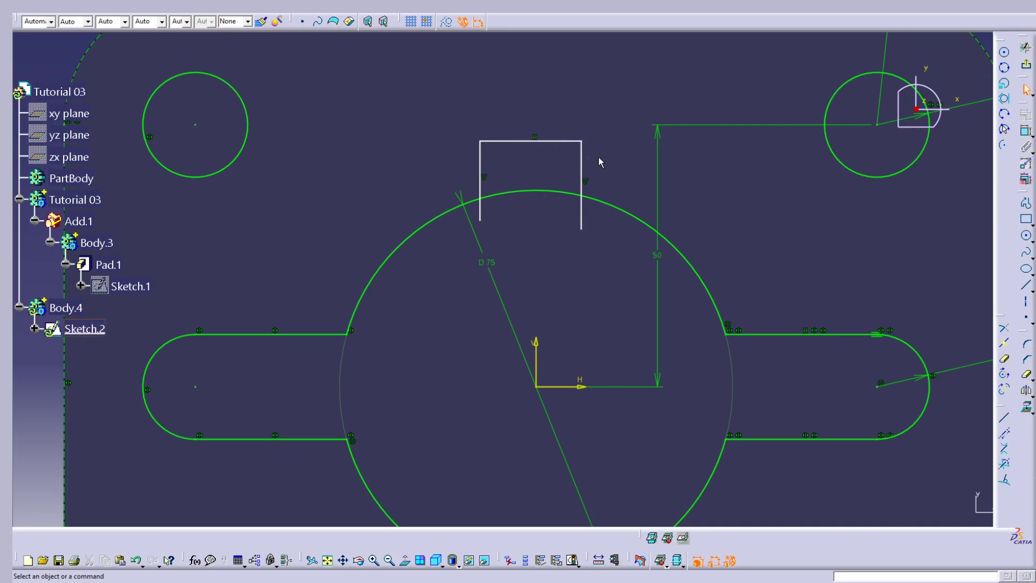
Dimension the notch's top line and set its length to 20 mm
left_click(1027, 132)
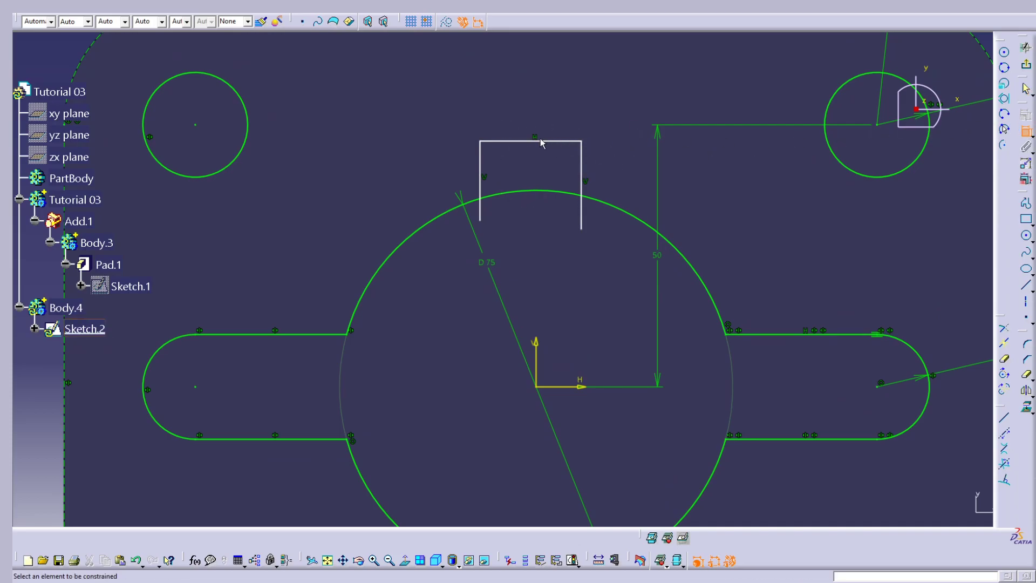
left_click(544, 142)
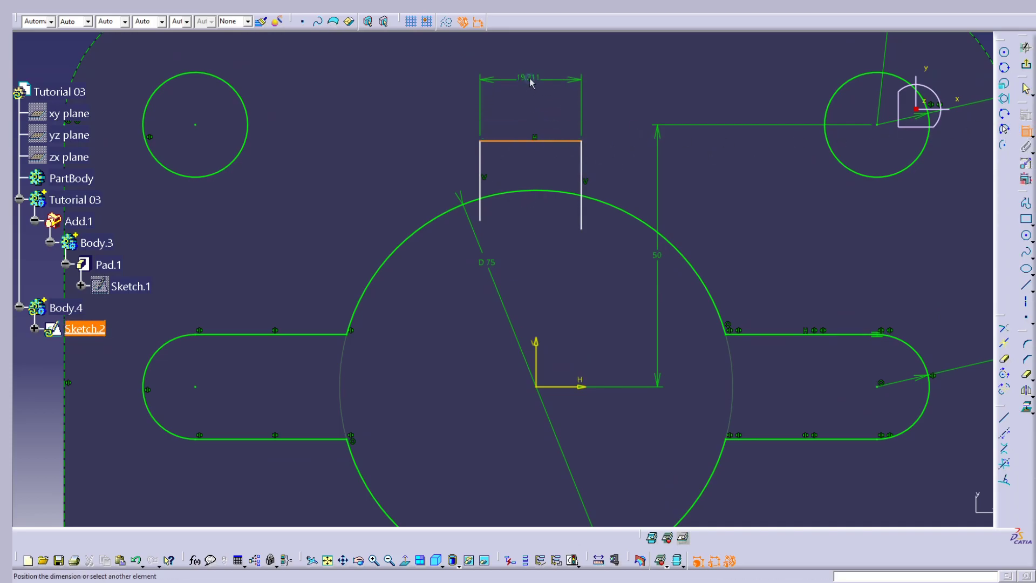
left_click(527, 77)
double_click(528, 78)
type("20")
key("Return")
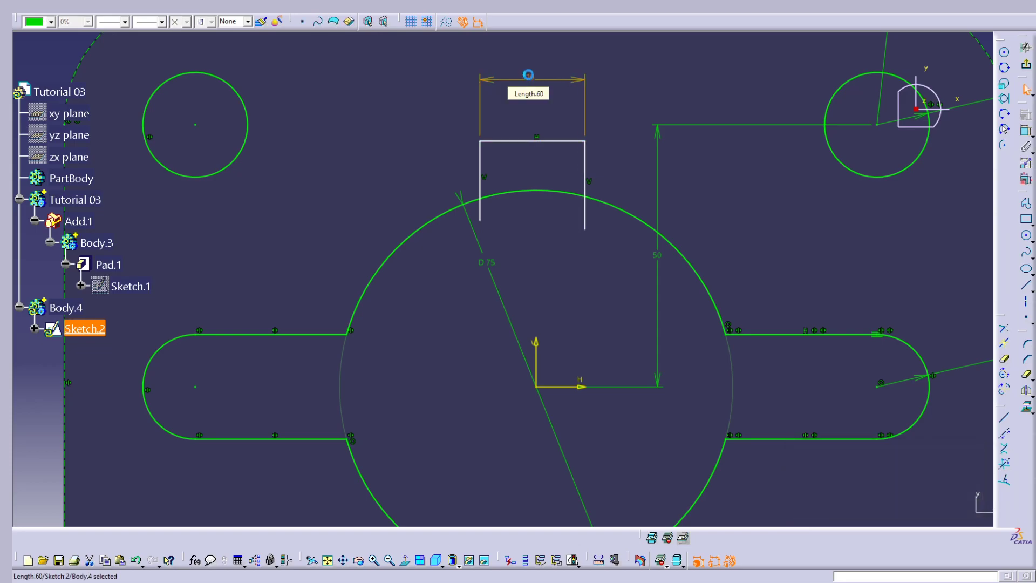
left_click(604, 161)
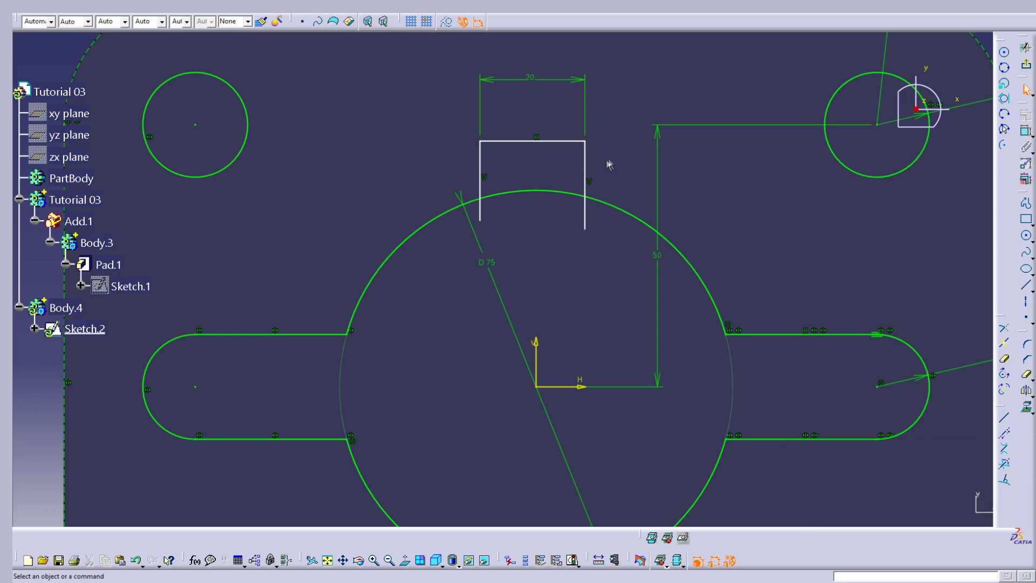
Dimension the notch's right side line from the sketch's vertical axis and set the distance to 10 mm
left_click(1026, 131)
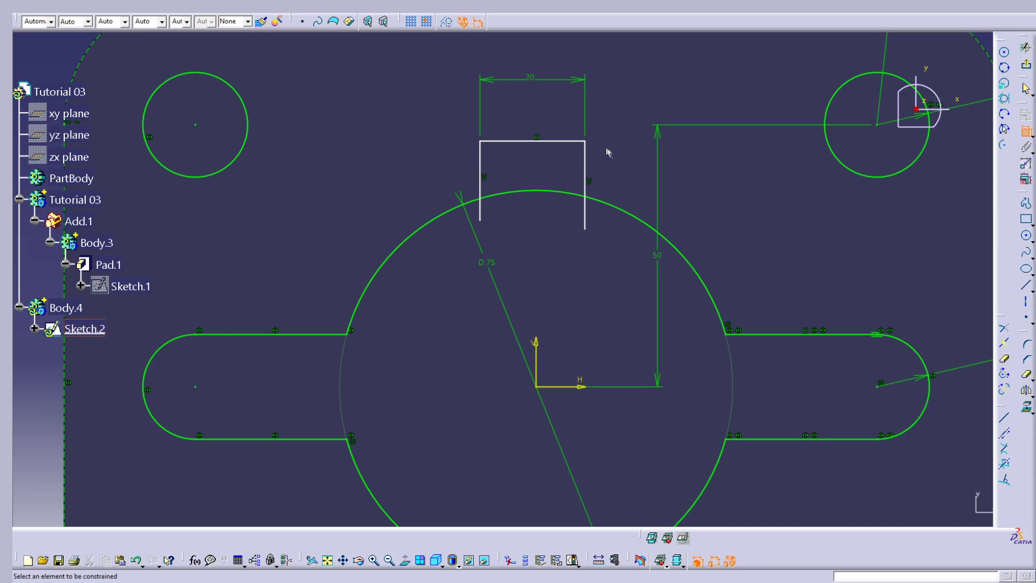
left_click(591, 162)
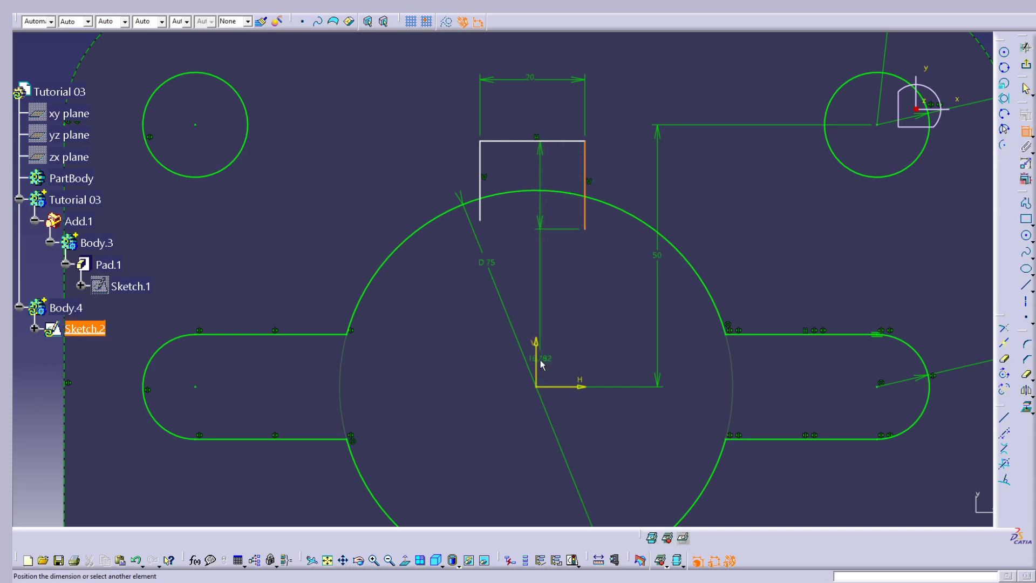
left_click(543, 354)
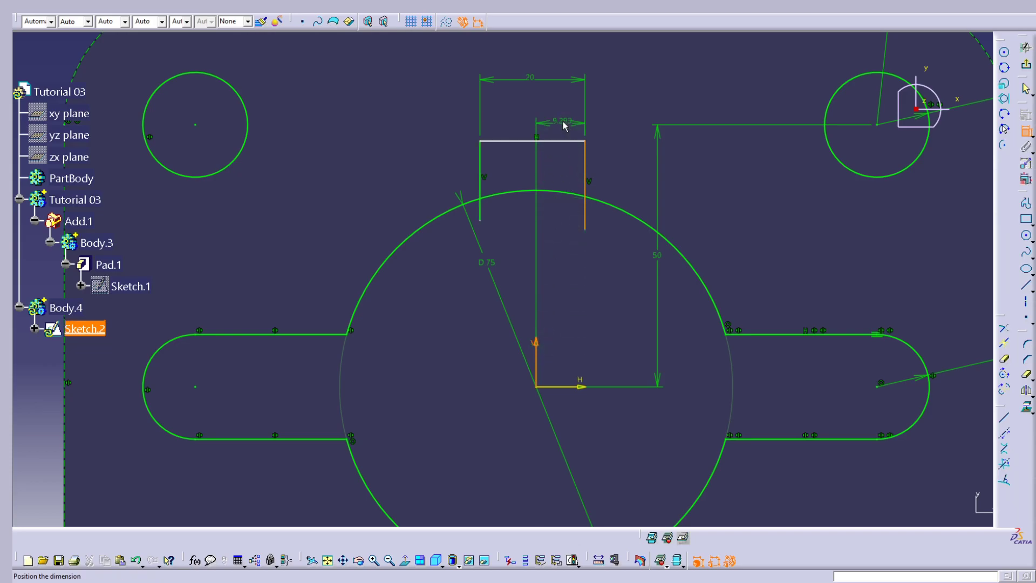
left_click(562, 164)
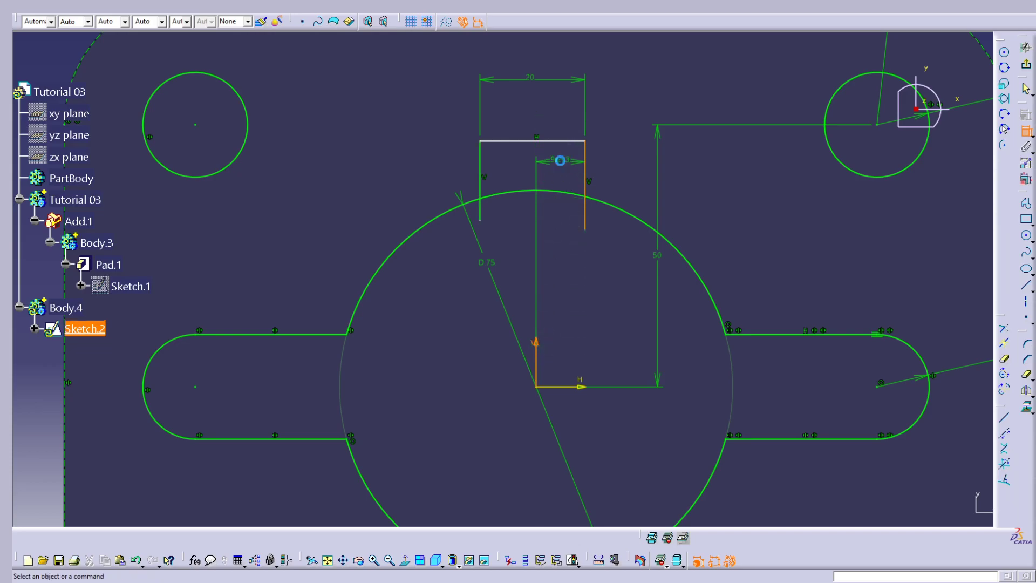
double_click(564, 161)
type("10mm")
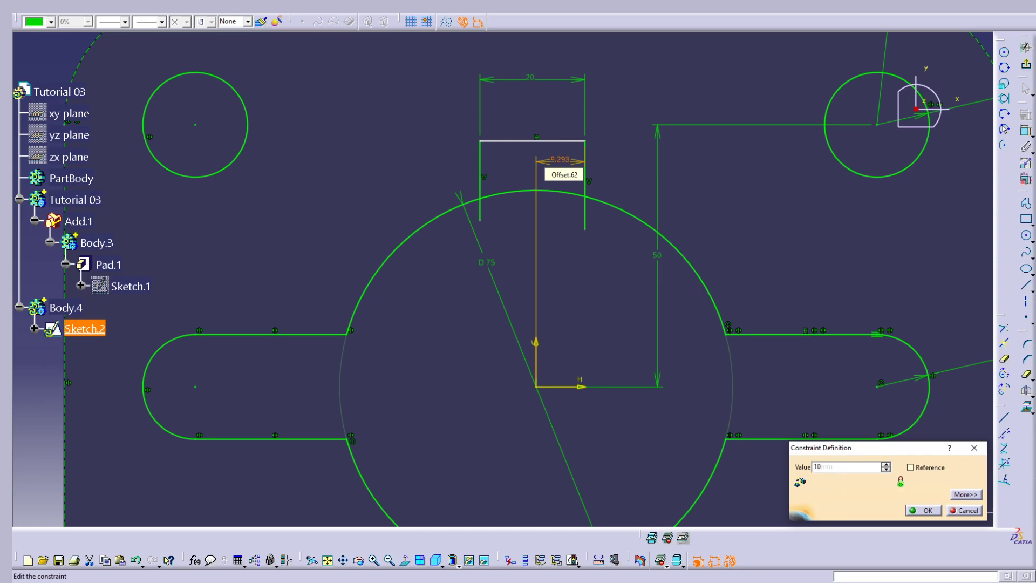
key("Return")
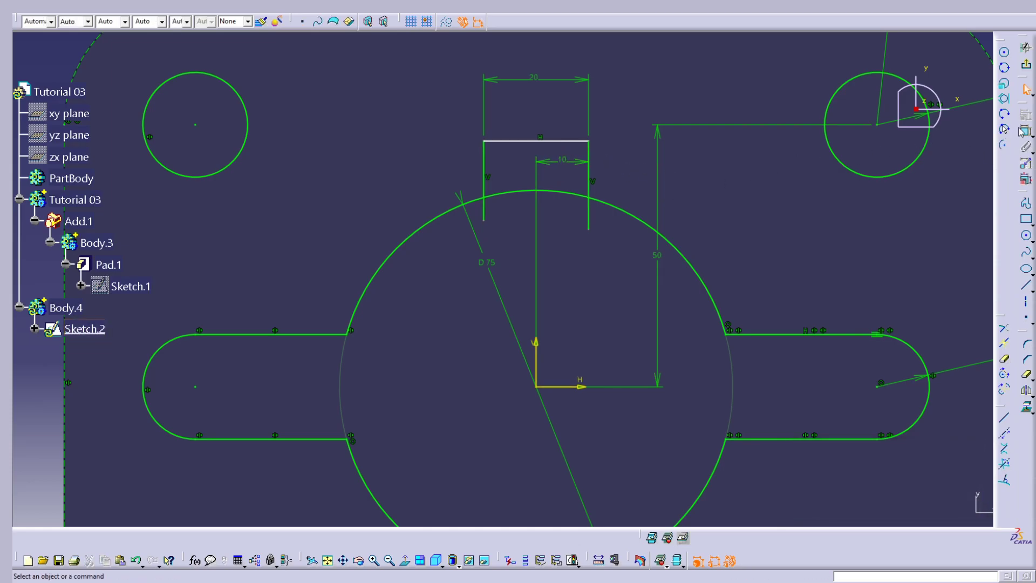
left_click(1027, 132)
left_click(574, 142)
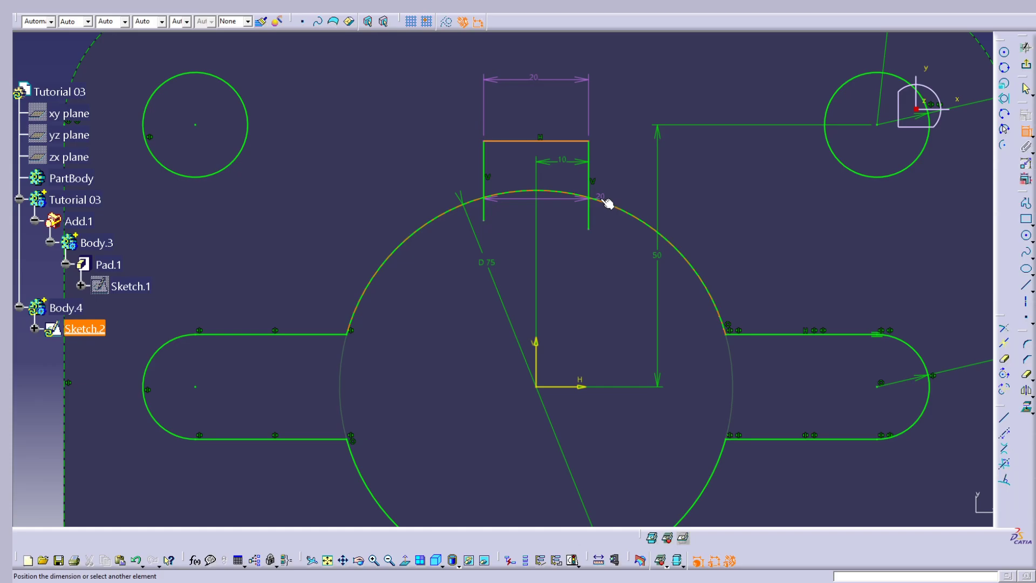
key("Escape")
Quick-trim the notch's side lines inside the central circle and the circle's arc between them
double_click(1005, 359)
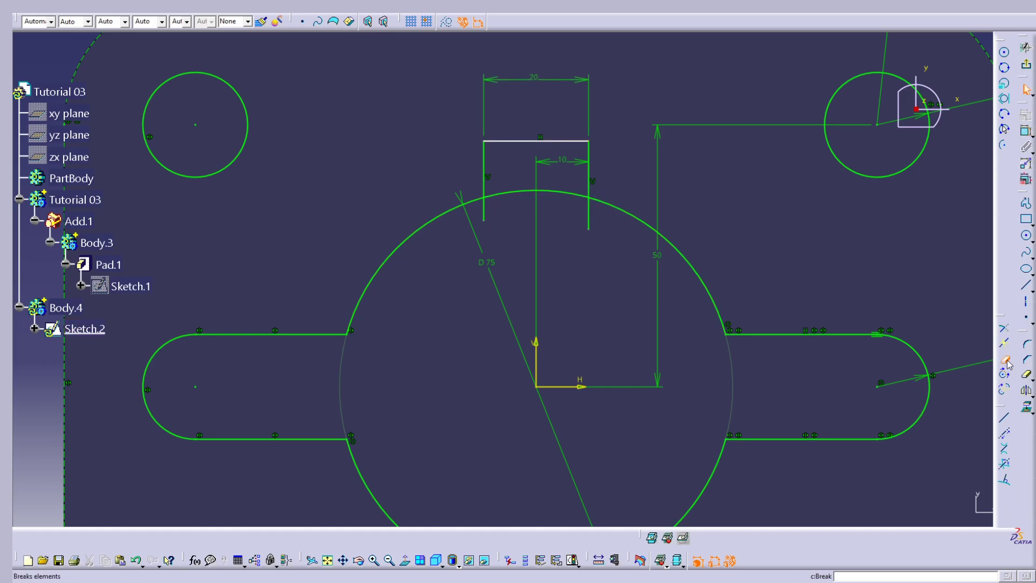
left_click(590, 218)
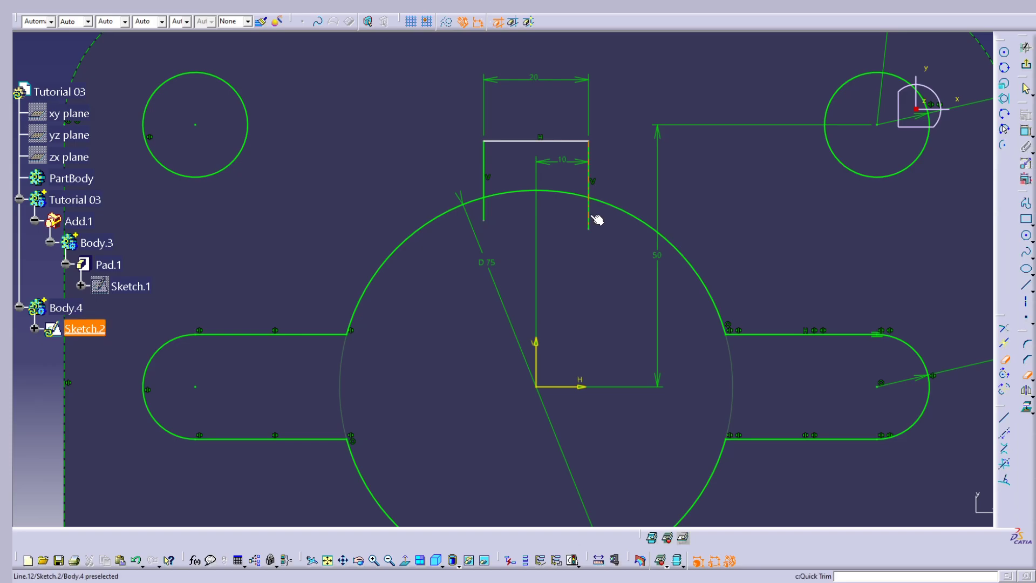
left_click(484, 210)
left_click(512, 192)
key("Escape")
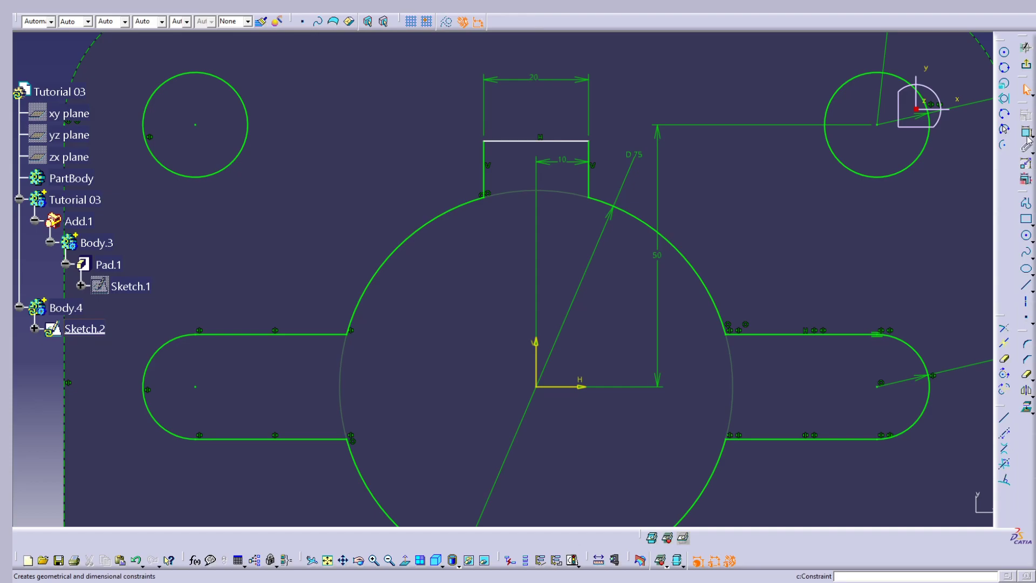
Dimension the notch's left side line and set its length to 10 mm
left_click(484, 160)
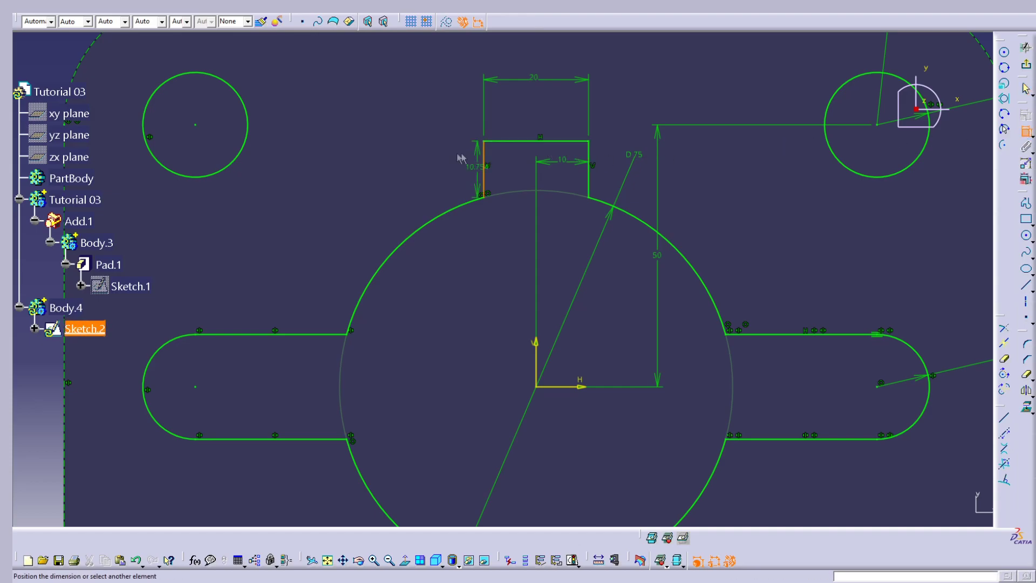
double_click(389, 164)
key("Return")
left_click(657, 129)
left_click(620, 143)
Mirror the notch's three lines about the sketch's horizontal axis
middle_click_drag(589, 182, 604, 75)
left_click(604, 76)
middle_click_drag(604, 76, 605, 116)
left_click(503, 125)
left_click(529, 113, "ctrl")
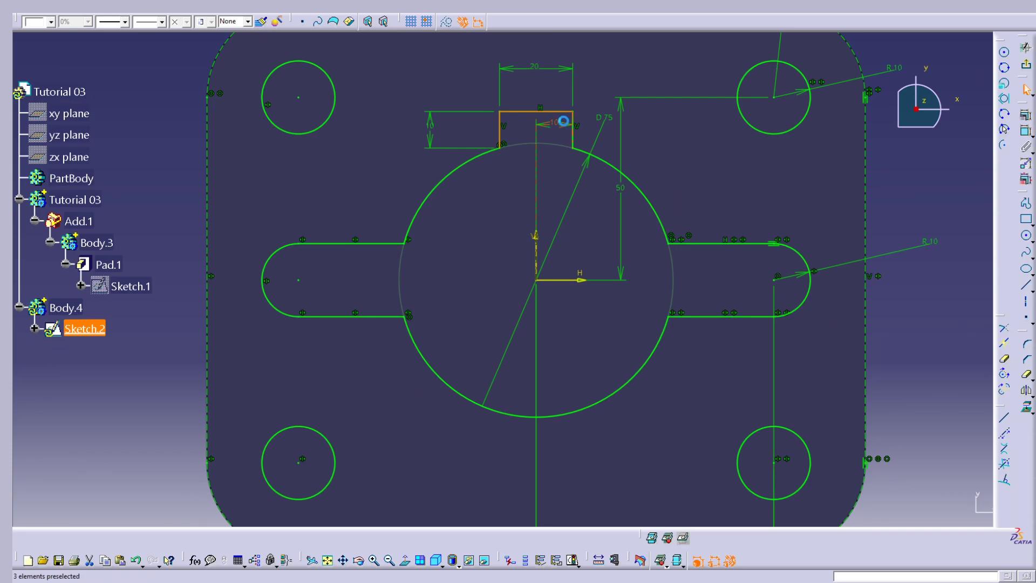
left_click(1028, 390)
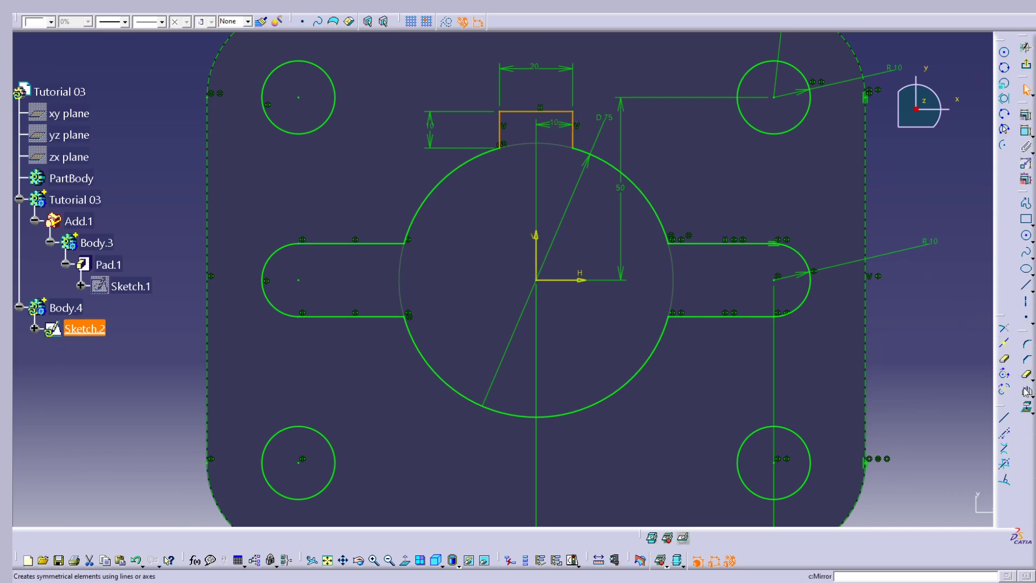
left_click(585, 278)
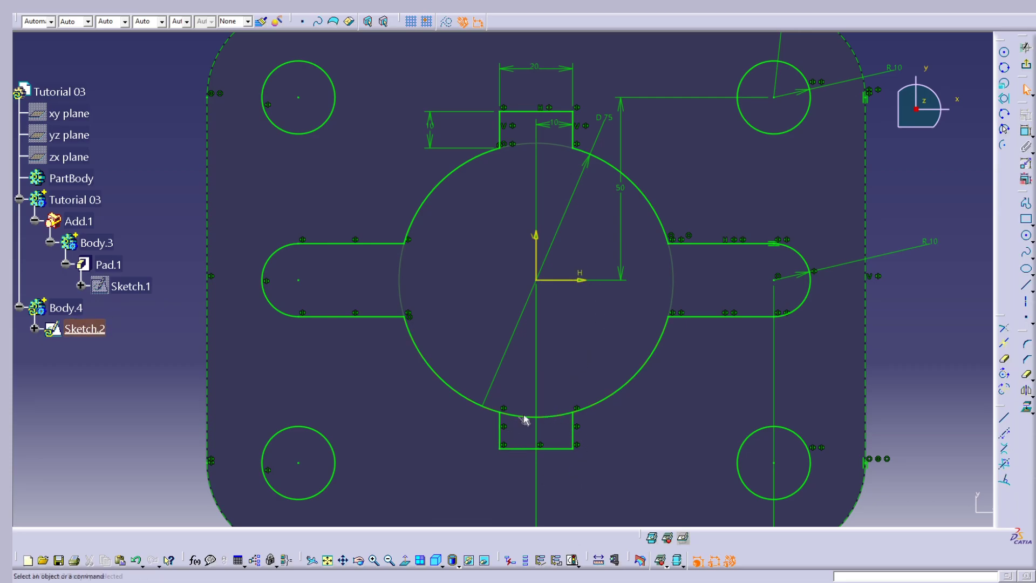
Quick-trim the central circle's arc across the mirrored notch and exit the sketch
left_click(1004, 358)
left_click(556, 417)
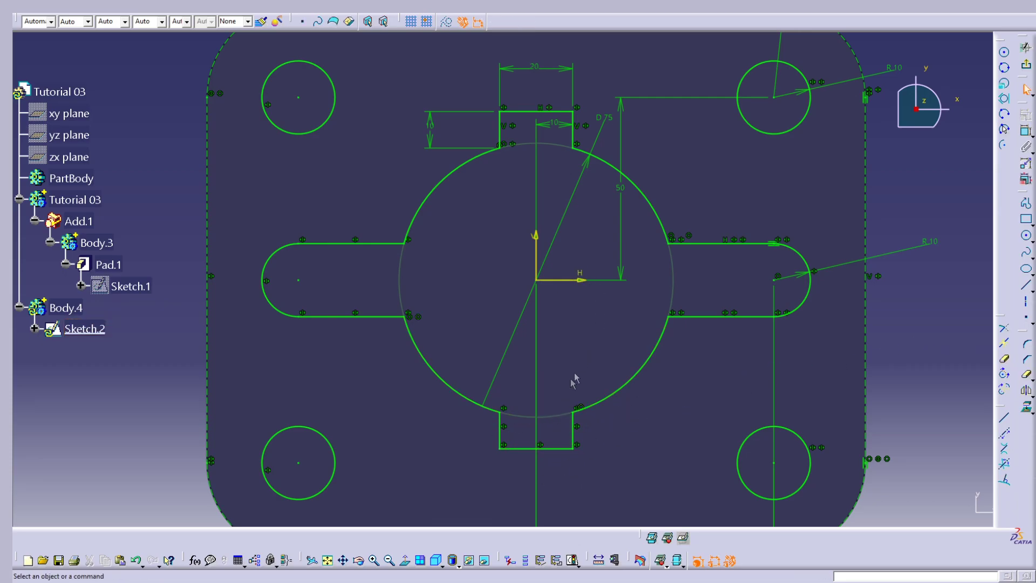
middle_click_drag(660, 180, 673, 213)
middle_click_drag(802, 220, 664, 174)
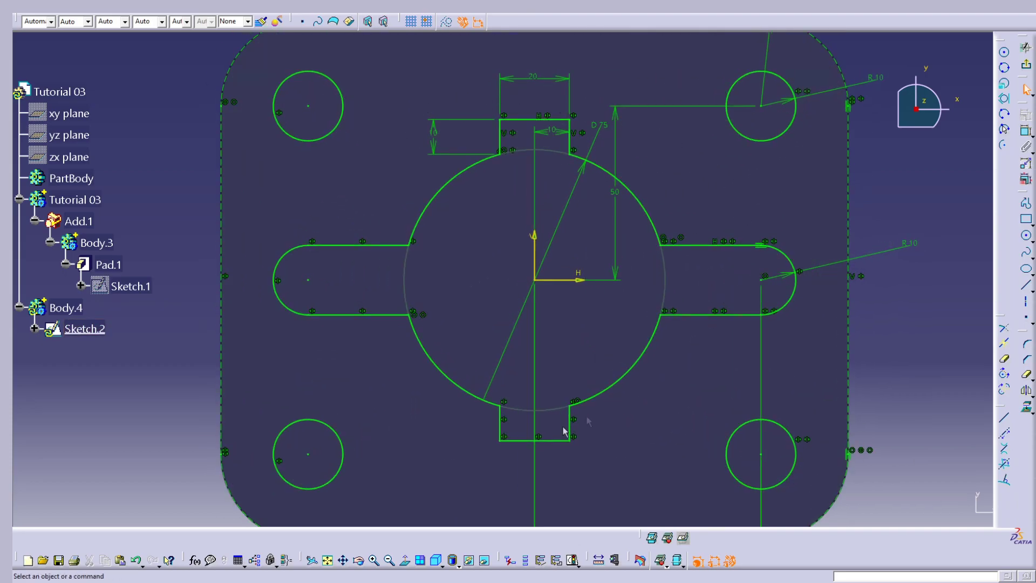
left_click(1026, 65)
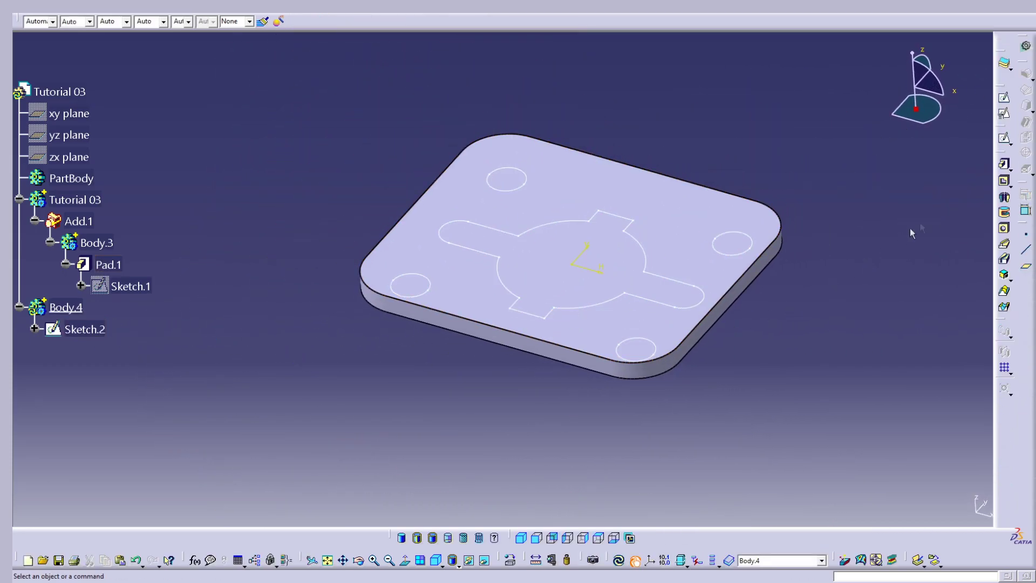
Pad Body.4's Sketch.2 with a first limit of 15 mm and a second limit of 15 mm
left_click(1006, 164)
left_click(84, 329)
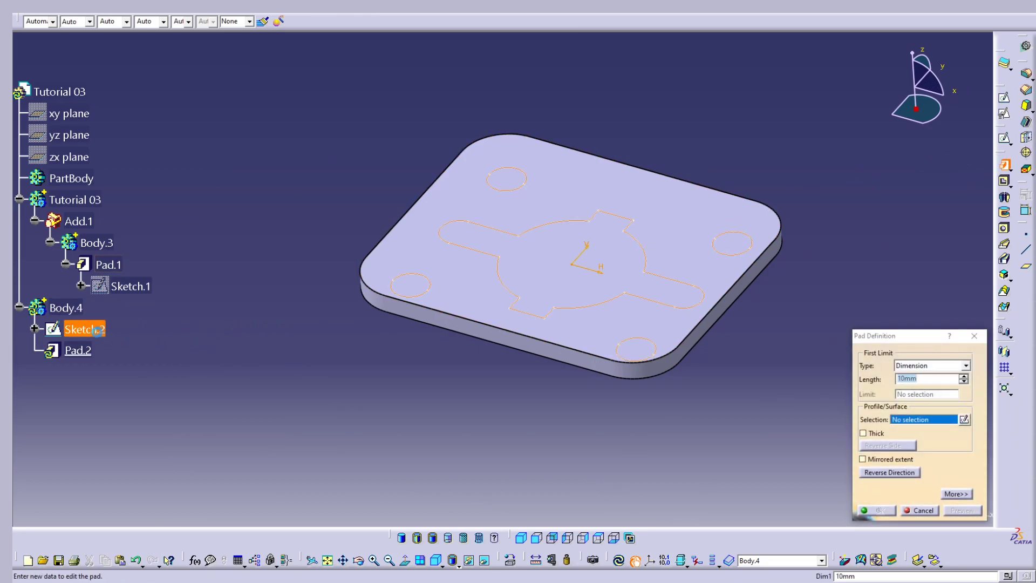
mouse_move(540, 281)
middle_mouse_down()
mouse_move(486, 241)
mouse_move(562, 231)
middle_mouse_up()
middle_click_drag(740, 255, 779, 298)
left_click_drag(928, 379, 866, 383)
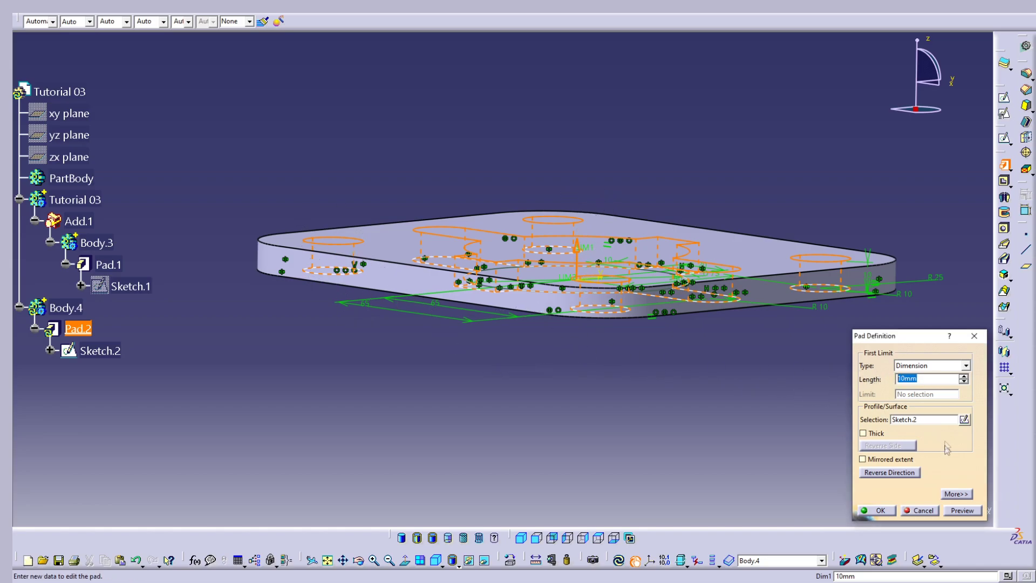
type("1")
key("Return")
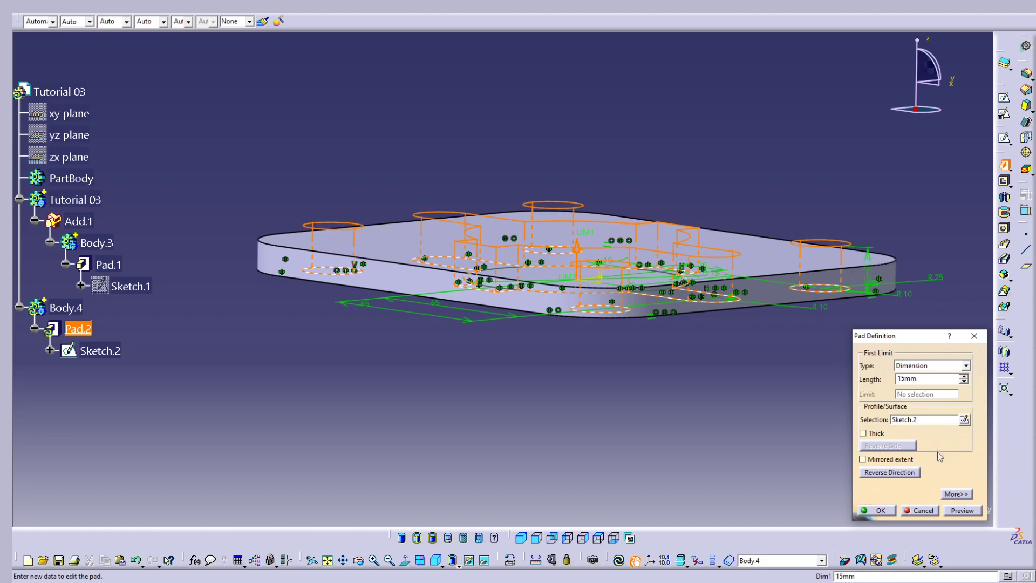
left_click(953, 495)
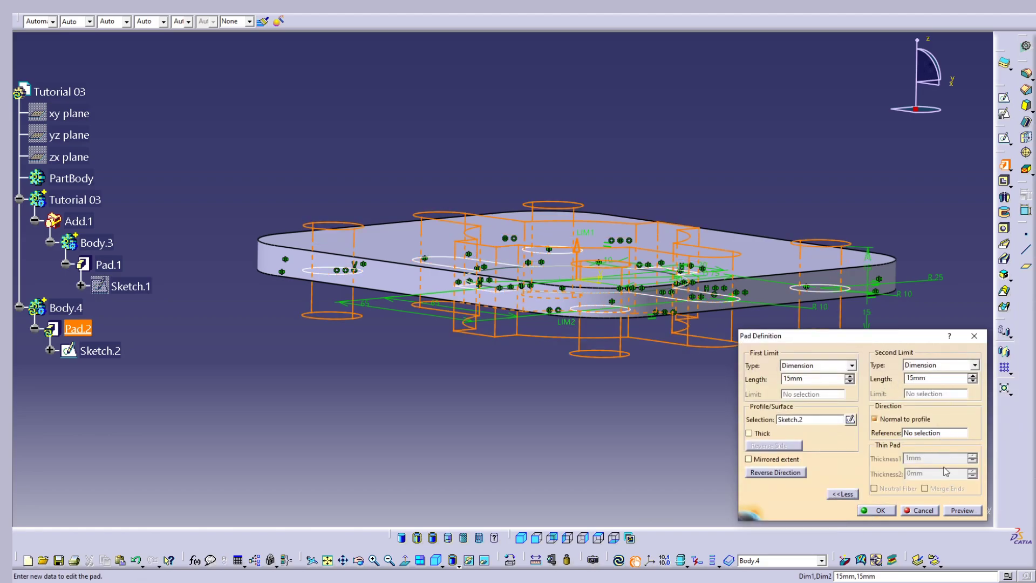
left_click(876, 510)
Make the Tutorial 03 body the in-work object and remove Body.4 from it with a Boolean Remove
middle_click_drag(583, 387, 502, 351)
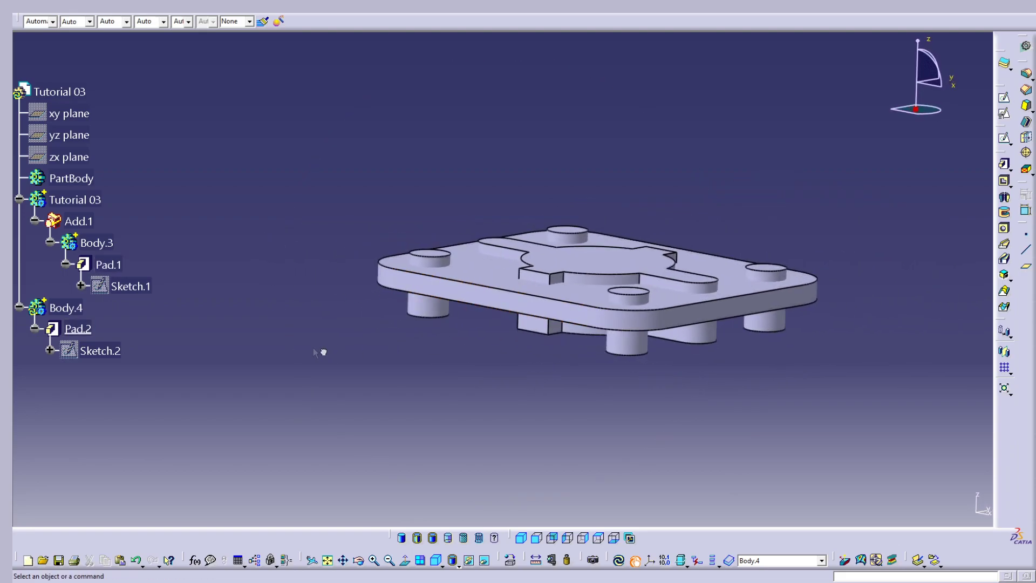
right_click(87, 201)
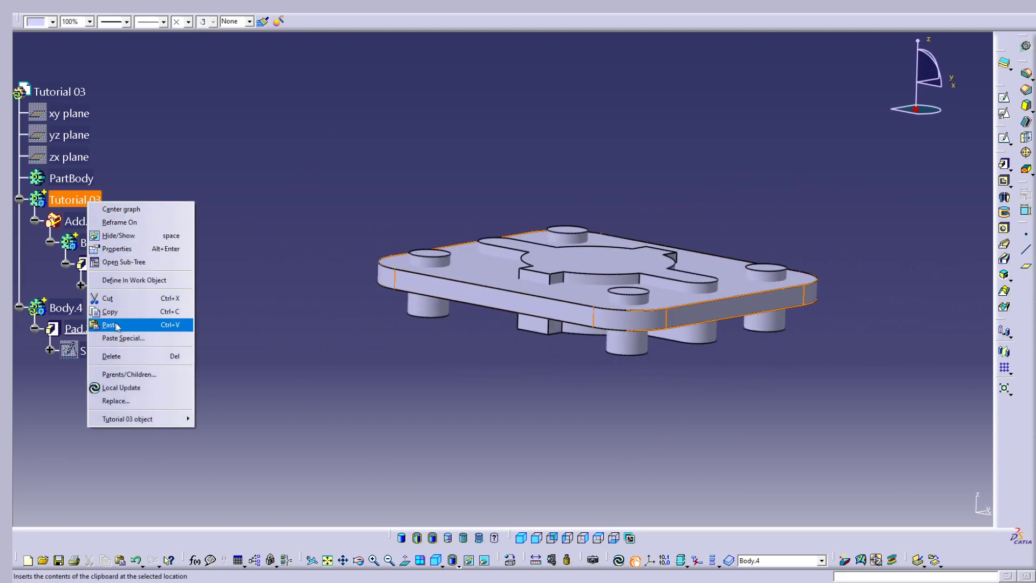
left_click(135, 280)
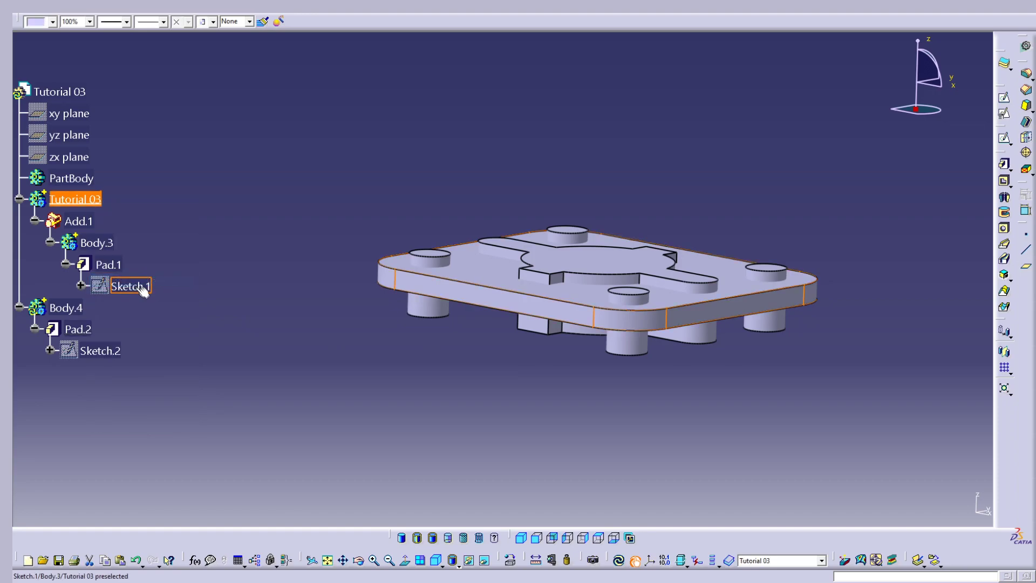
right_click(59, 311)
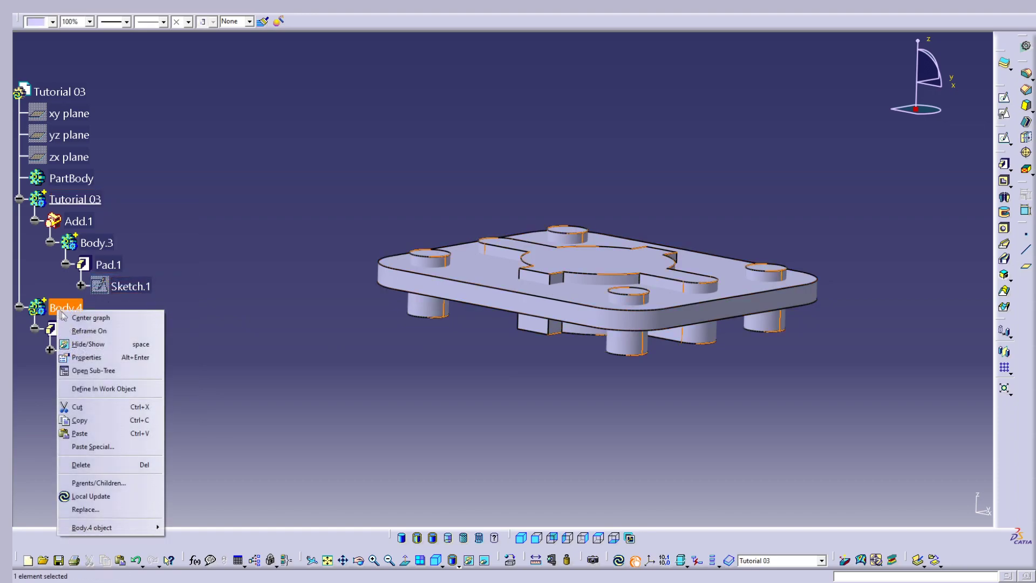
mouse_move(114, 527)
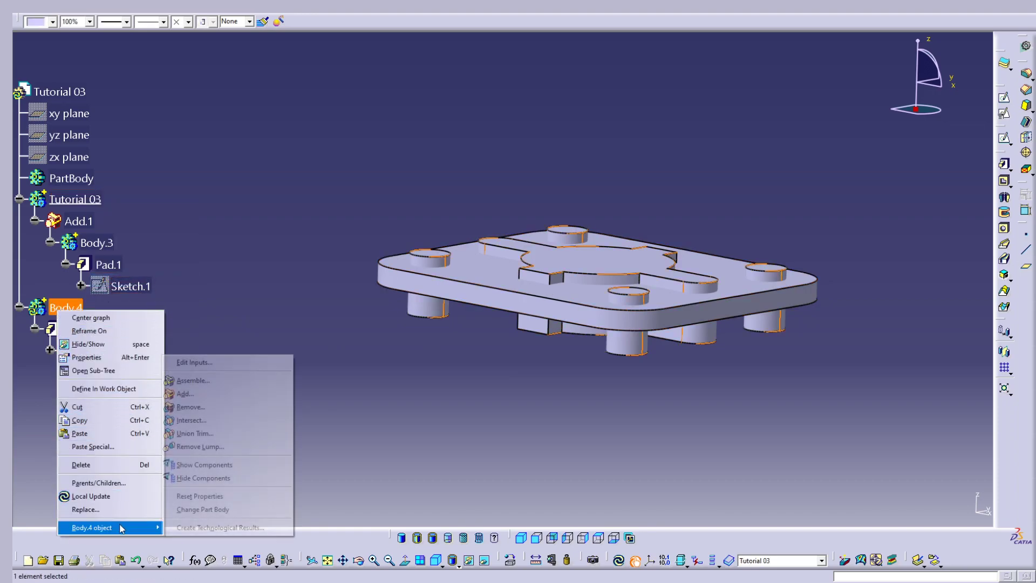
left_click(236, 413)
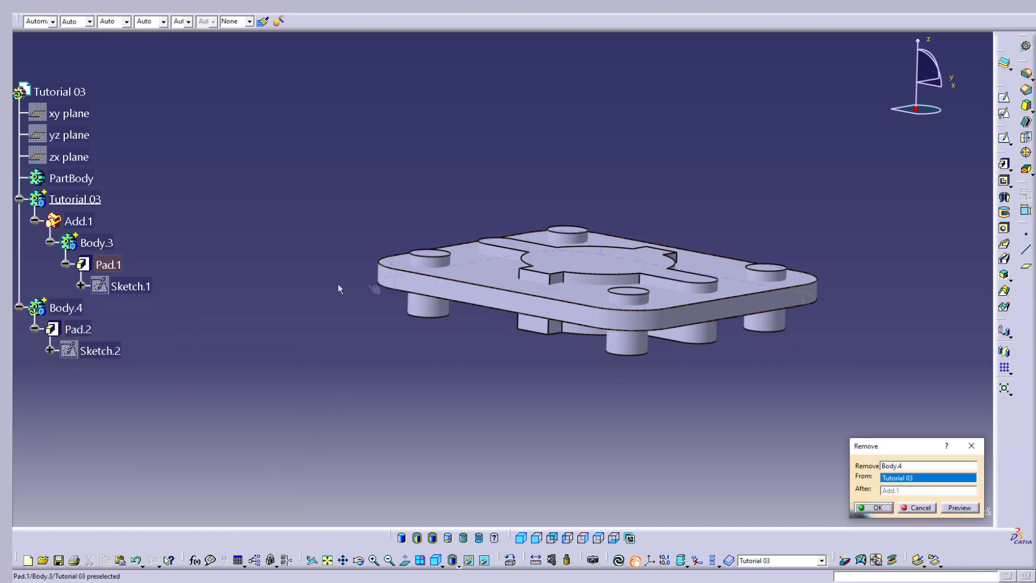
middle_click_drag(588, 275, 459, 326)
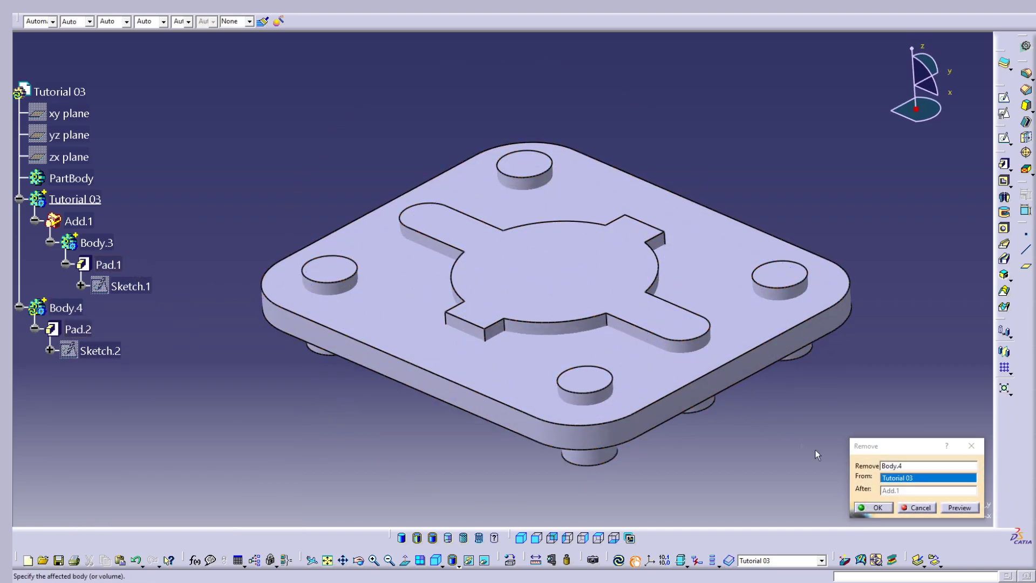
left_click(873, 508)
middle_click_drag(395, 266, 544, 412)
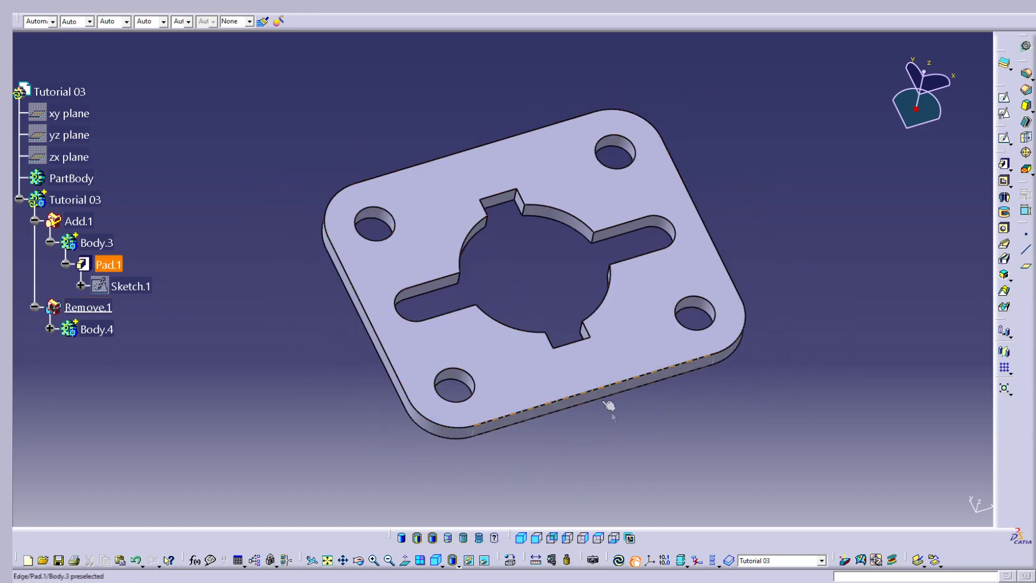
Update the part and show it in the standard isometric view
left_click(618, 561)
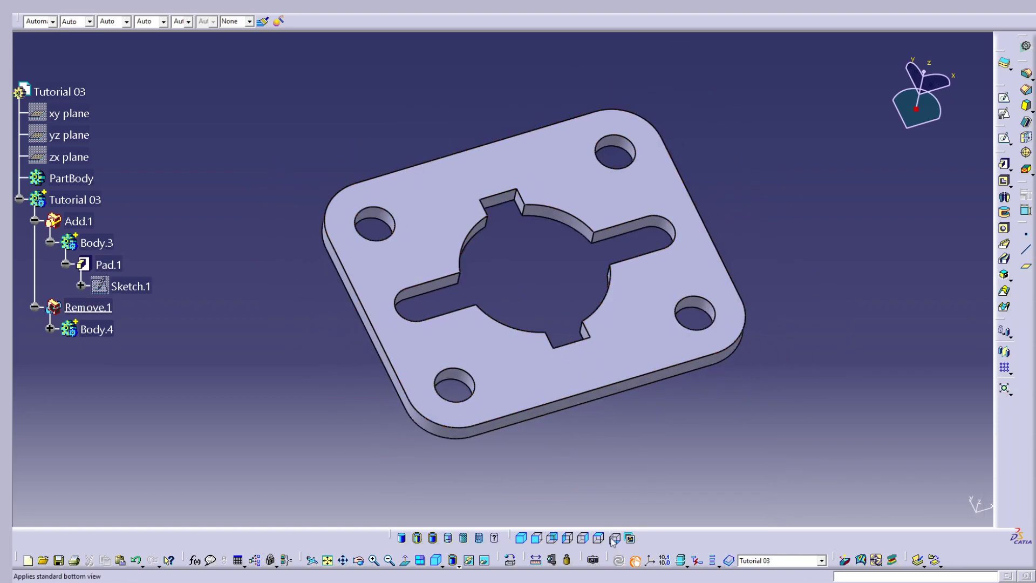
left_click(521, 538)
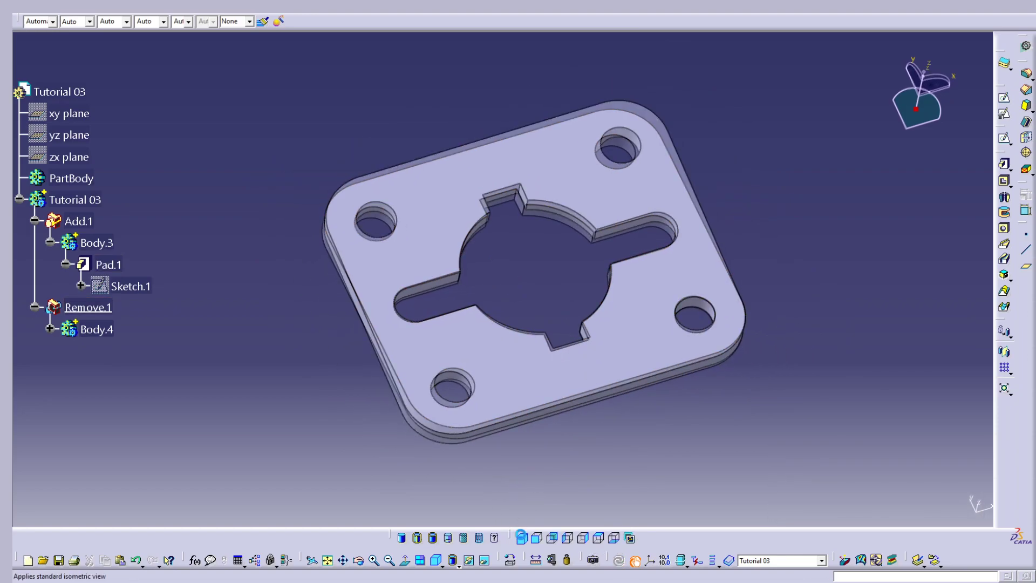
middle_click_drag(465, 362, 520, 347)
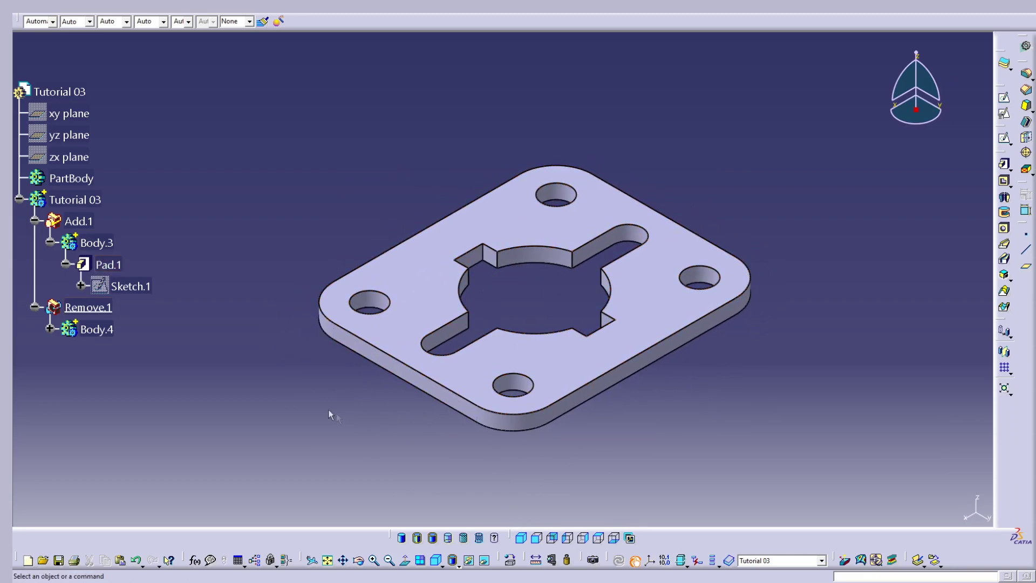
Change the Tutorial 03 body's fill colour to green and deselect it
left_click(75, 200)
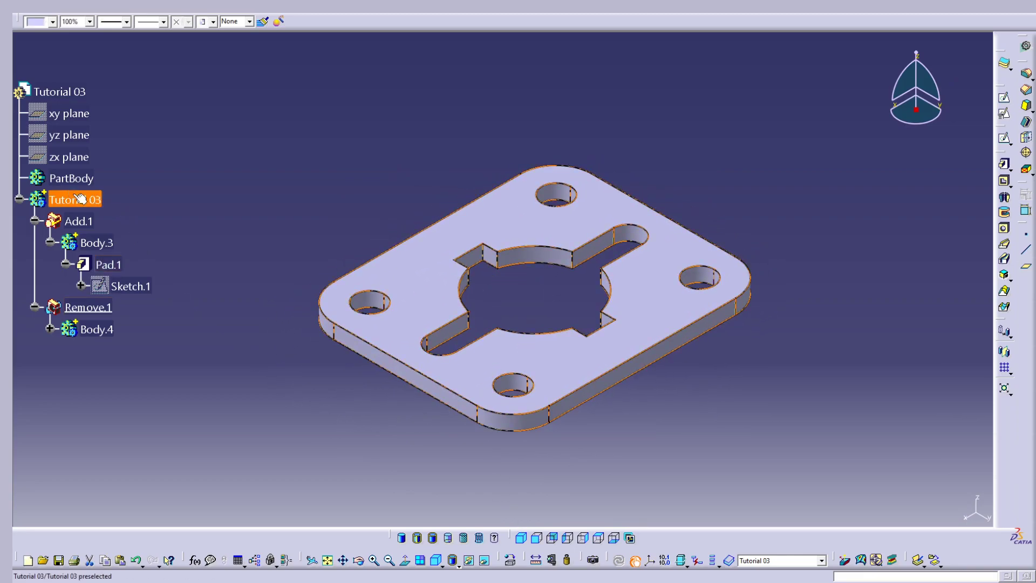
left_click(53, 22)
left_click(43, 56)
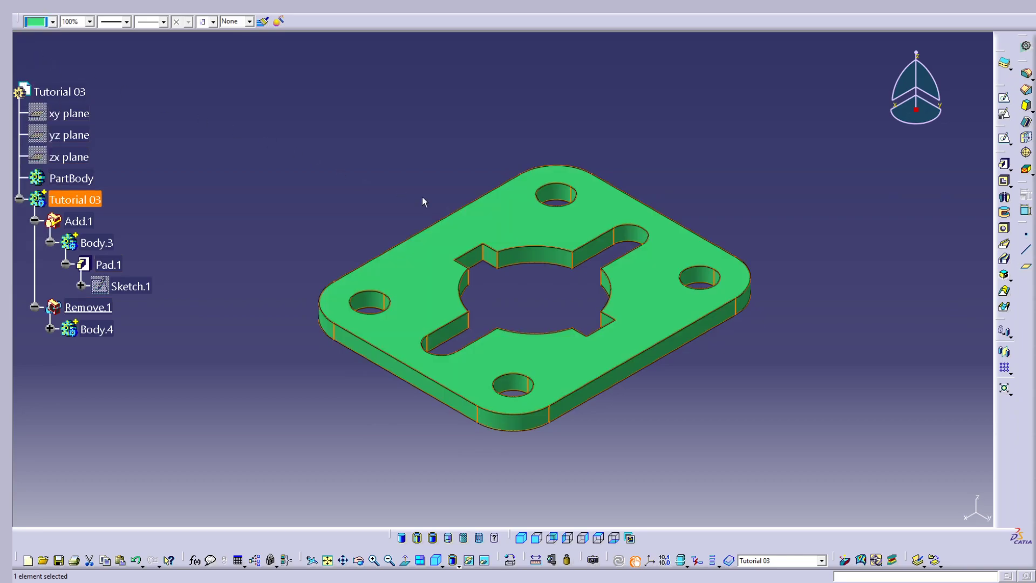
left_click(715, 385)
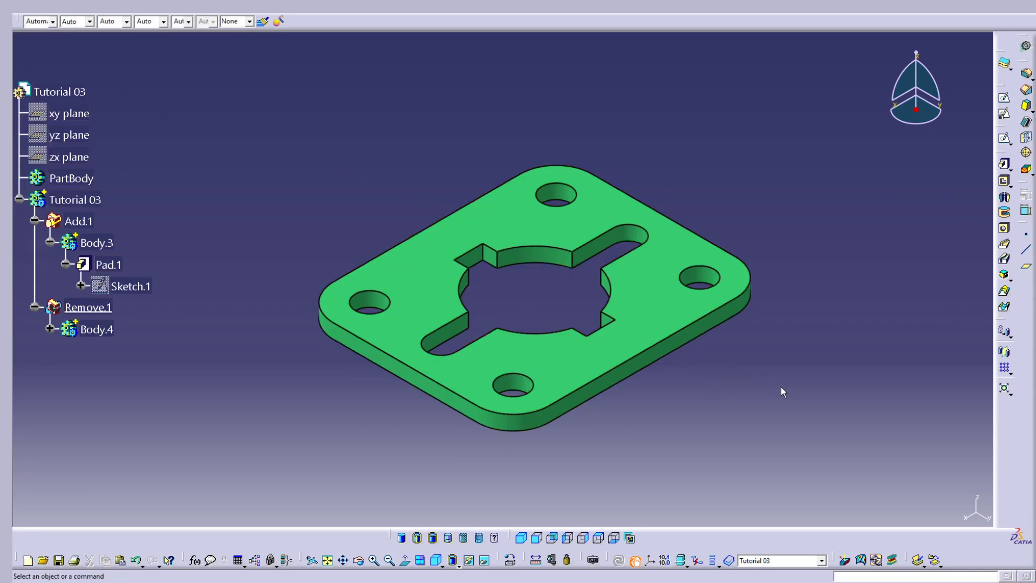